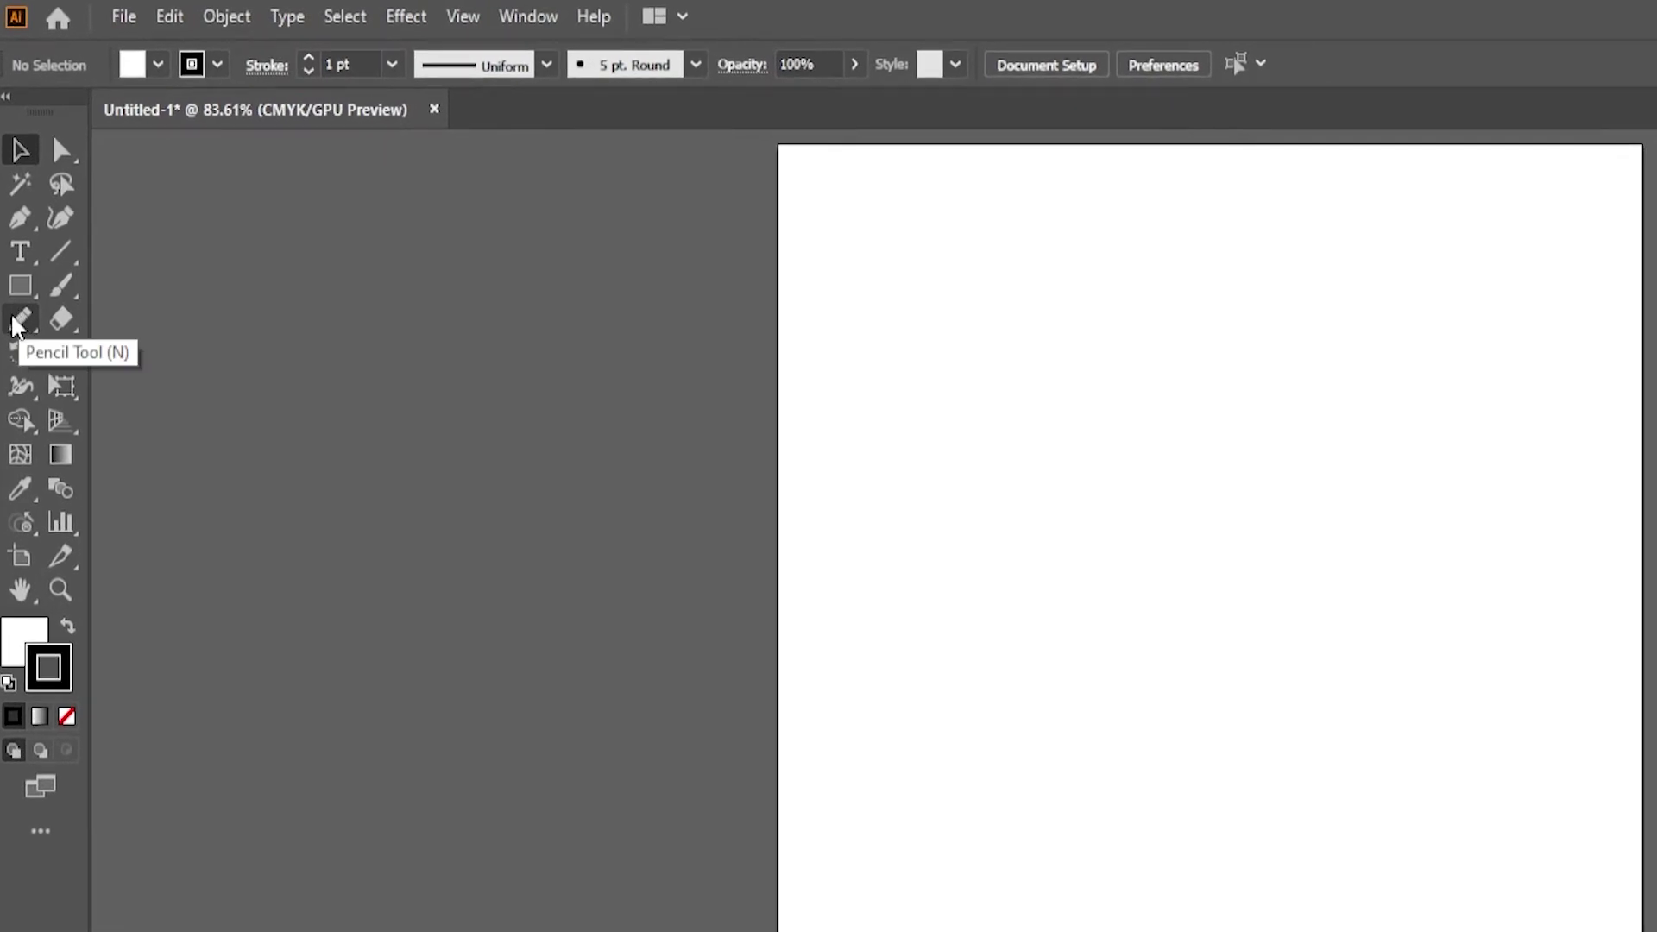
Open the Pencil tool's flyout: Shaper, Pencil, Smooth, Path Eraser and Join.
left_click(14, 321)
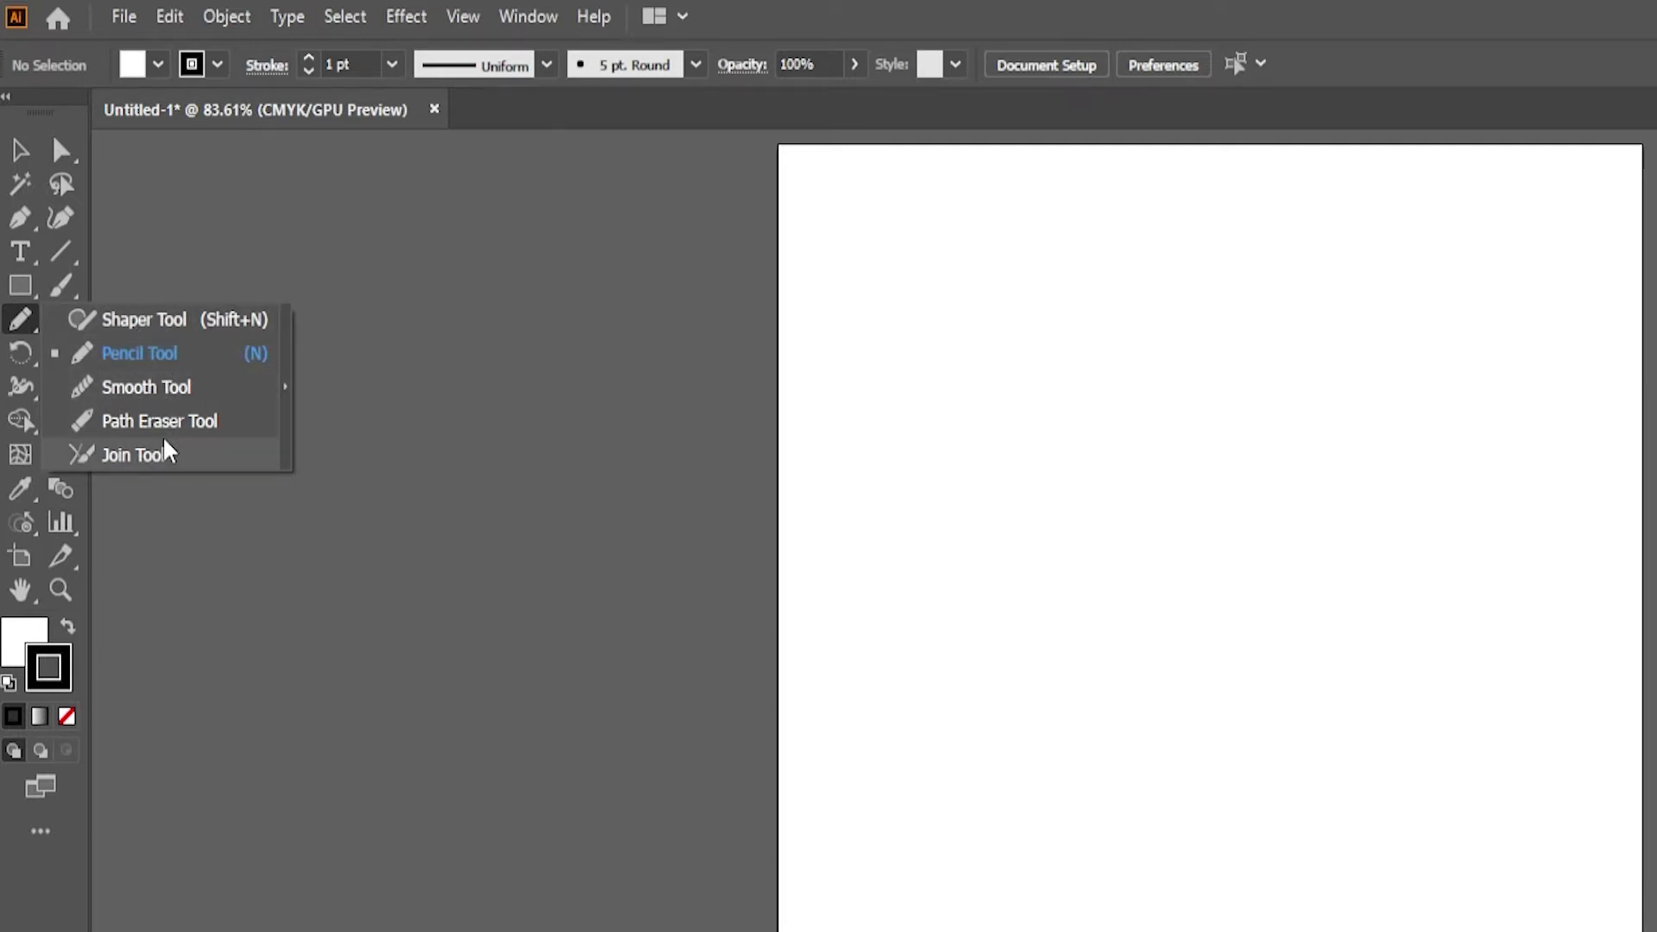
Draw three near-vertical pencil strokes, a rounded loop, and two curves crossing the loop.
left_click(168, 354)
left_click_drag(685, 254, 638, 441)
left_click_drag(791, 245, 754, 420)
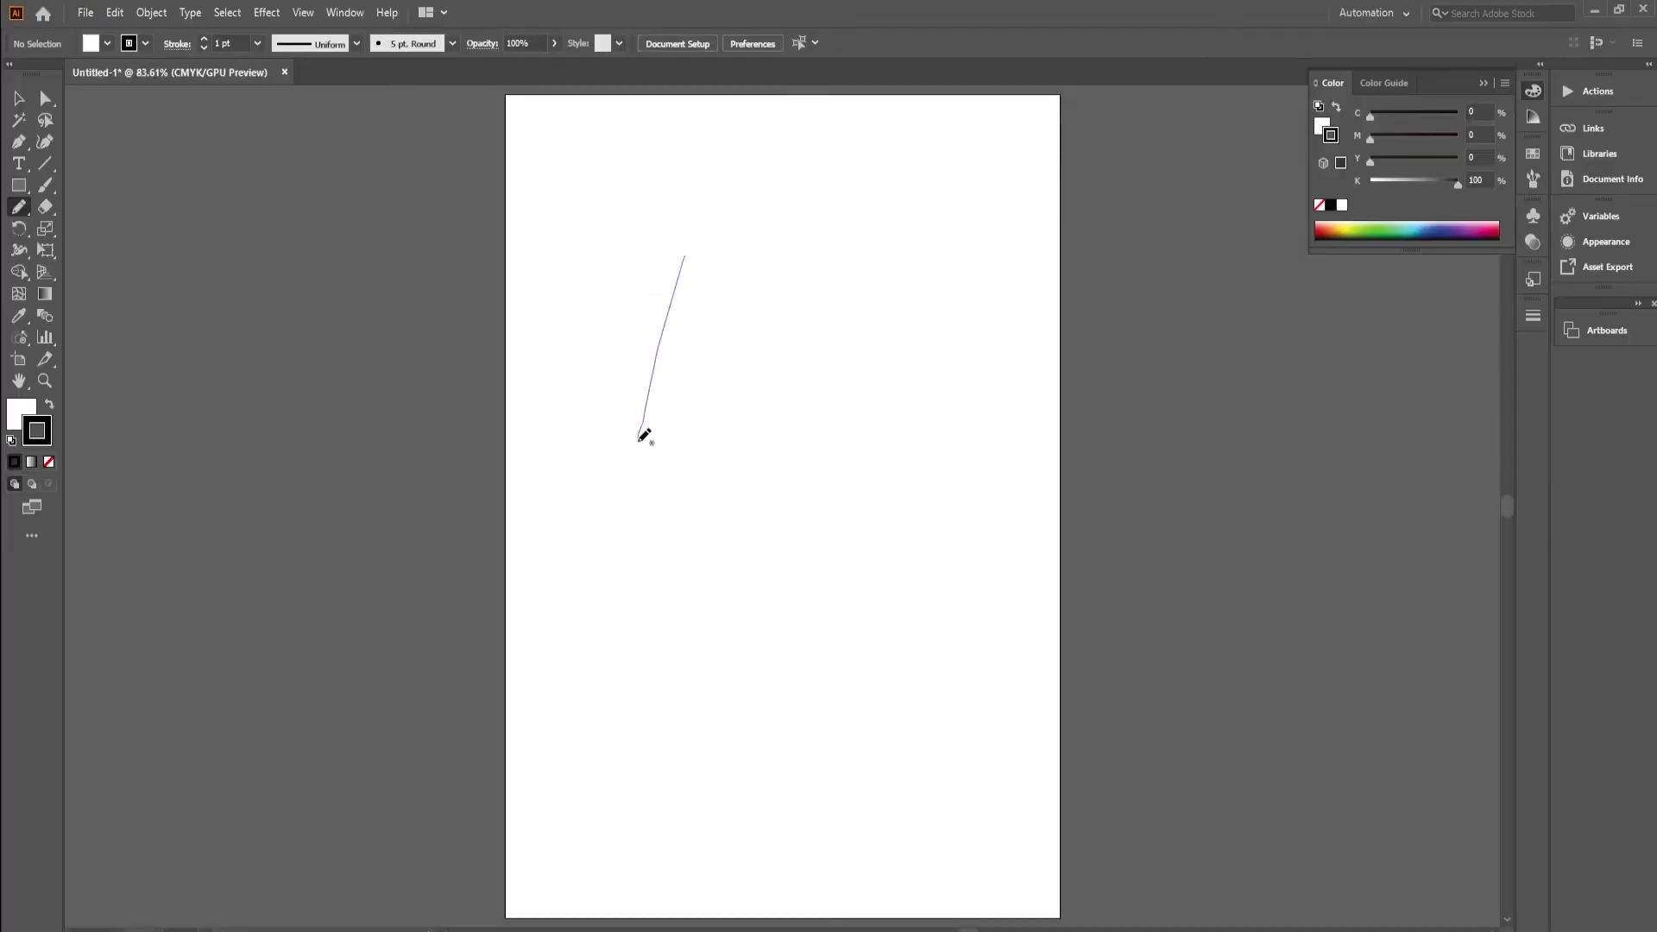
left_click_drag(867, 249, 818, 451)
mouse_move(652, 578)
left_mouse_down()
mouse_move(688, 503)
mouse_move(748, 611)
mouse_move(699, 481)
mouse_move(769, 654)
left_mouse_up()
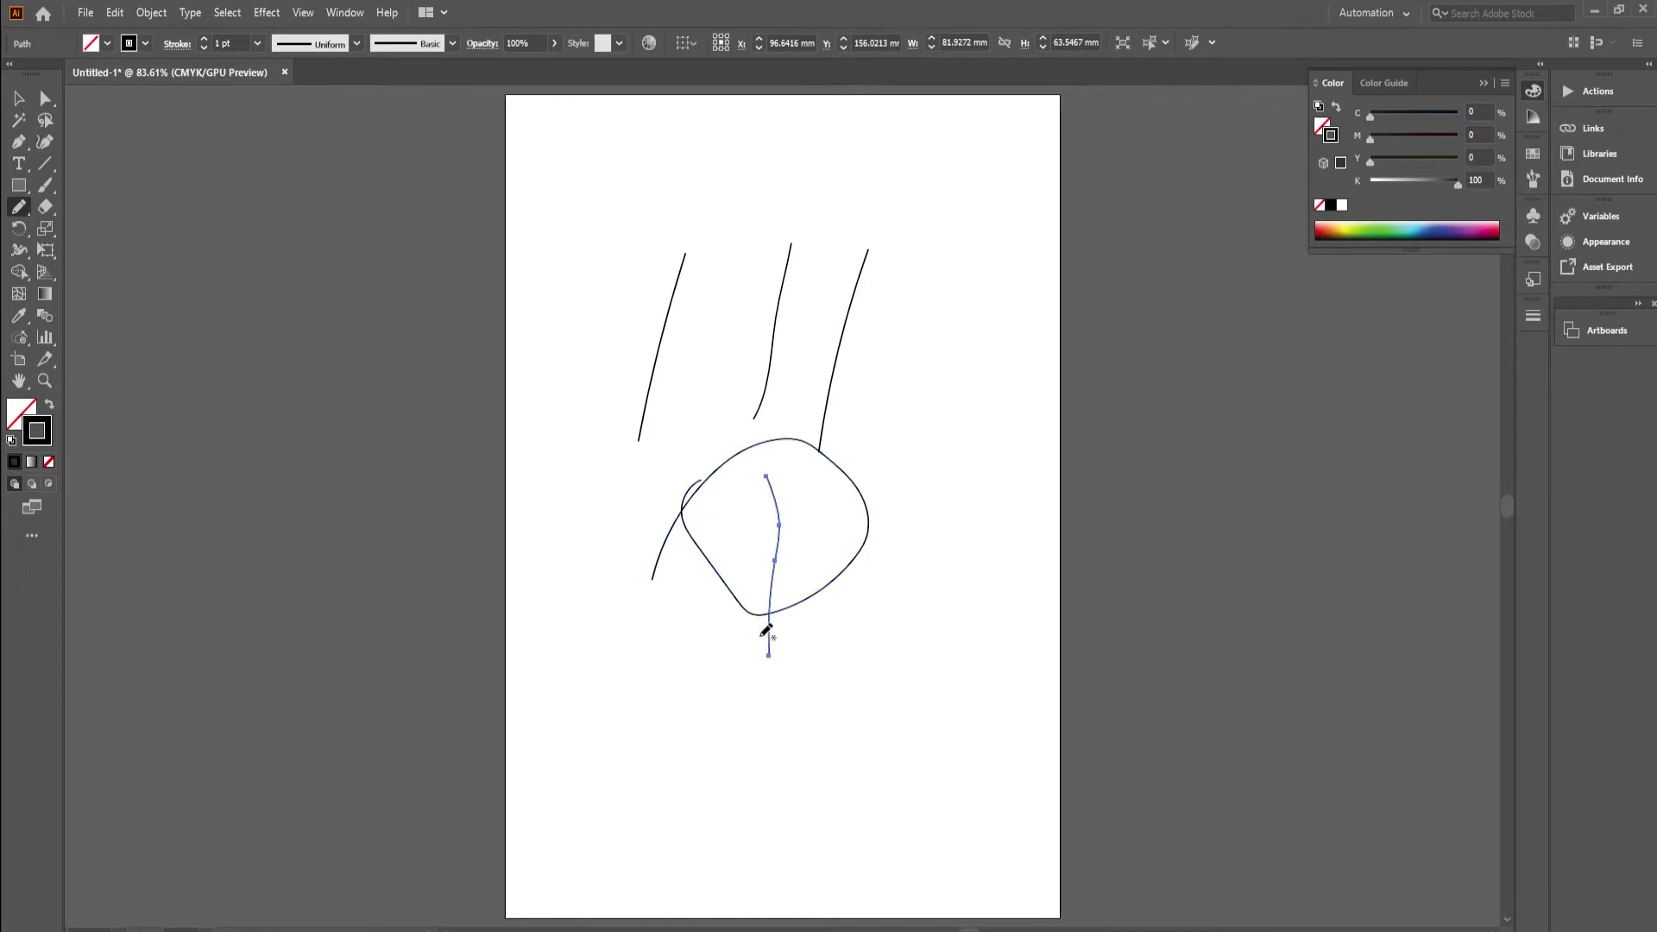
left_click_drag(760, 485, 941, 583)
mouse_move(891, 373)
left_mouse_down()
mouse_move(822, 560)
mouse_move(785, 601)
left_mouse_up()
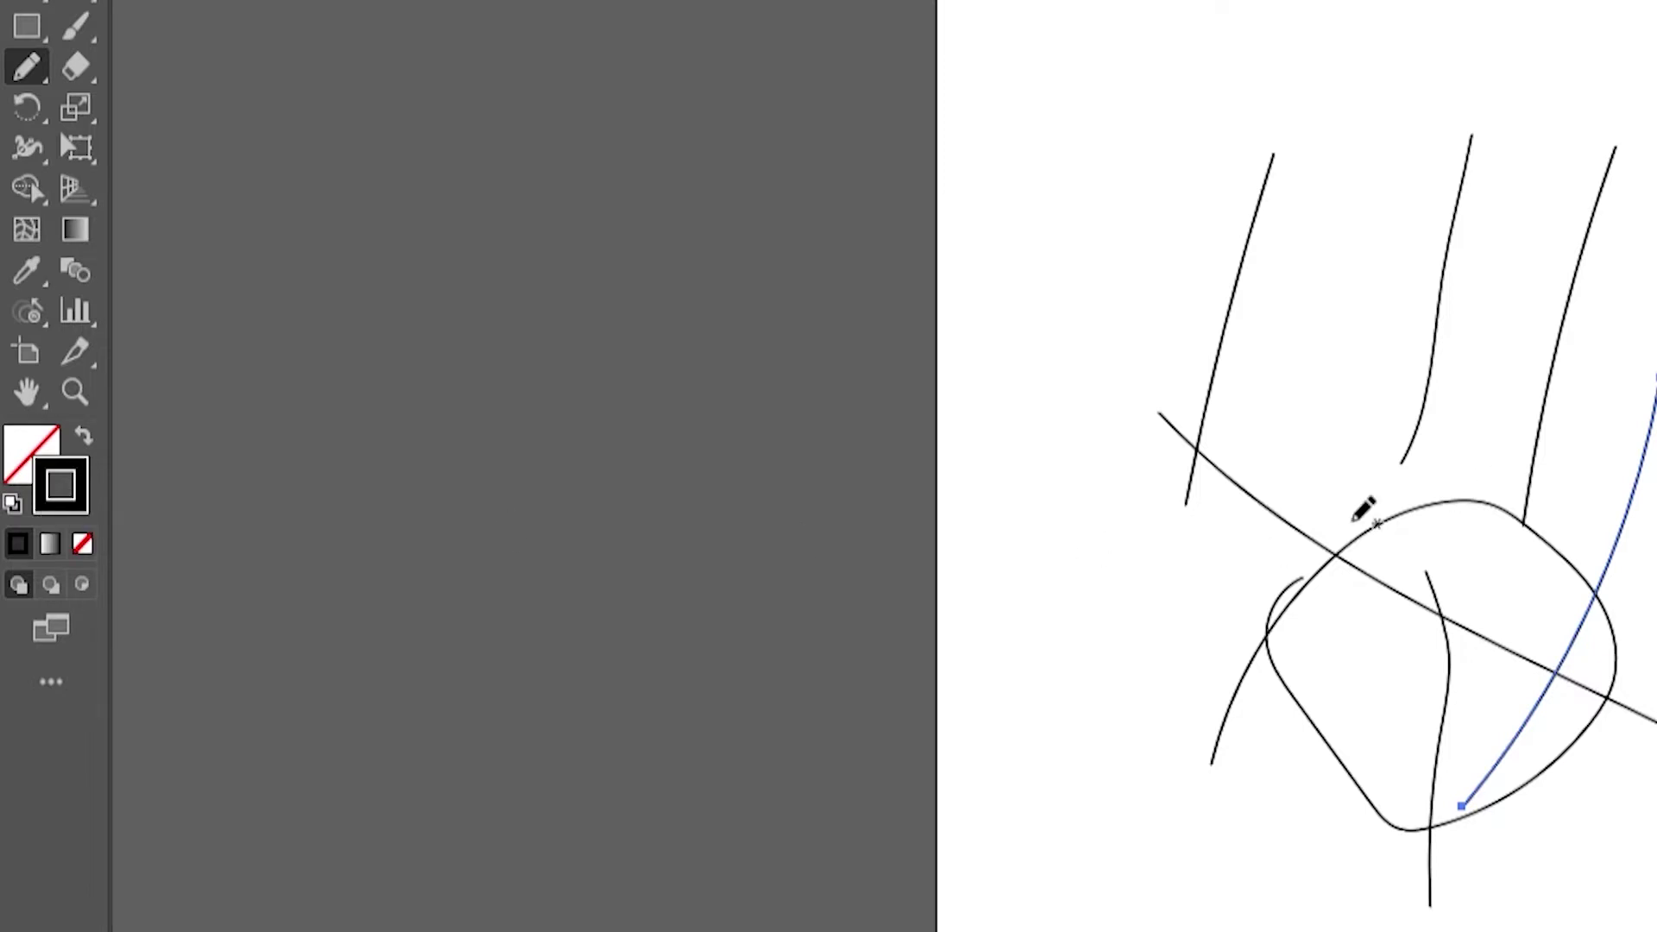
Set the stroke colour to deep red B21B1B.
double_click(60, 483)
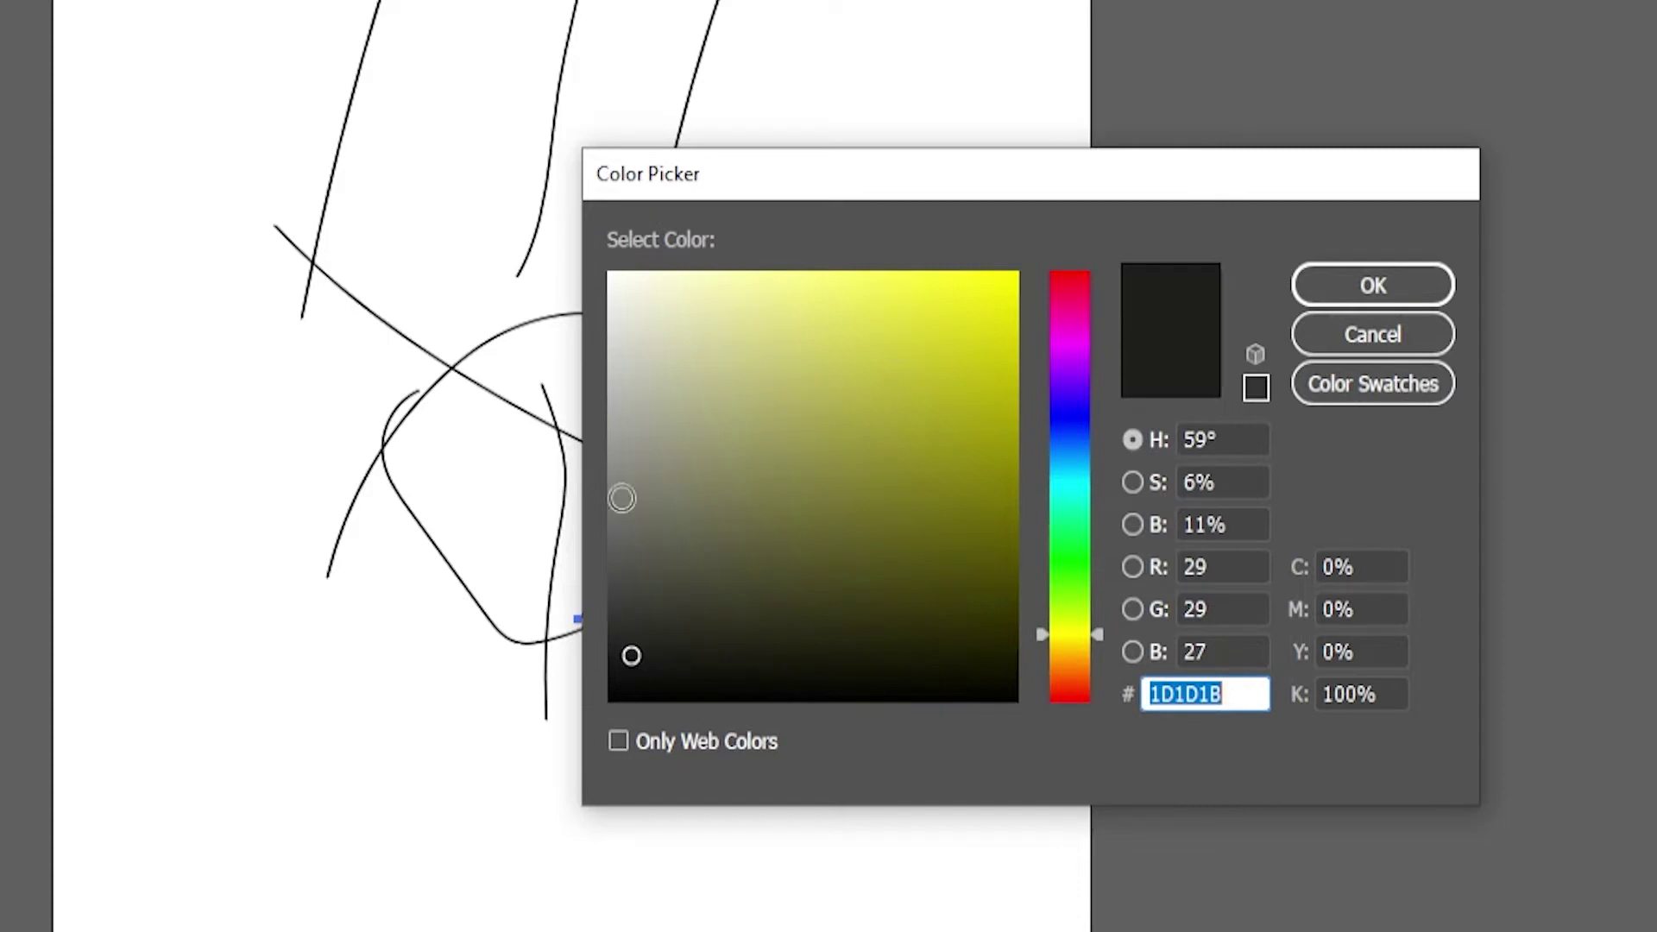
left_click(841, 488)
left_click_drag(1067, 388, 1070, 272)
left_click(956, 401)
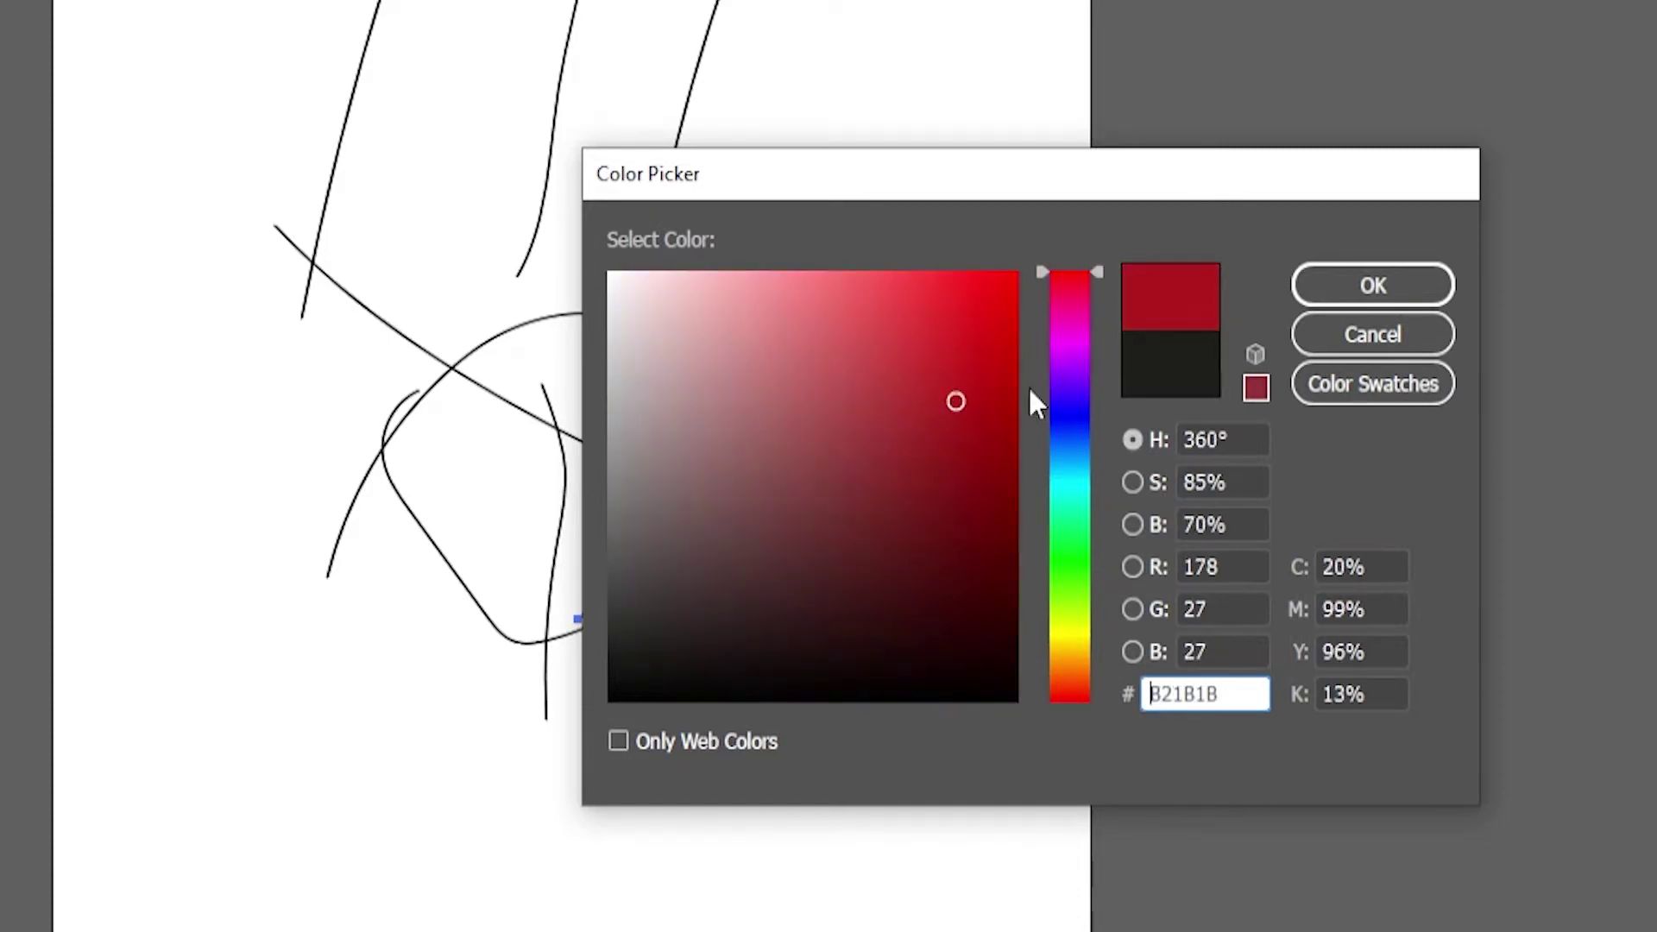
left_click(1424, 283)
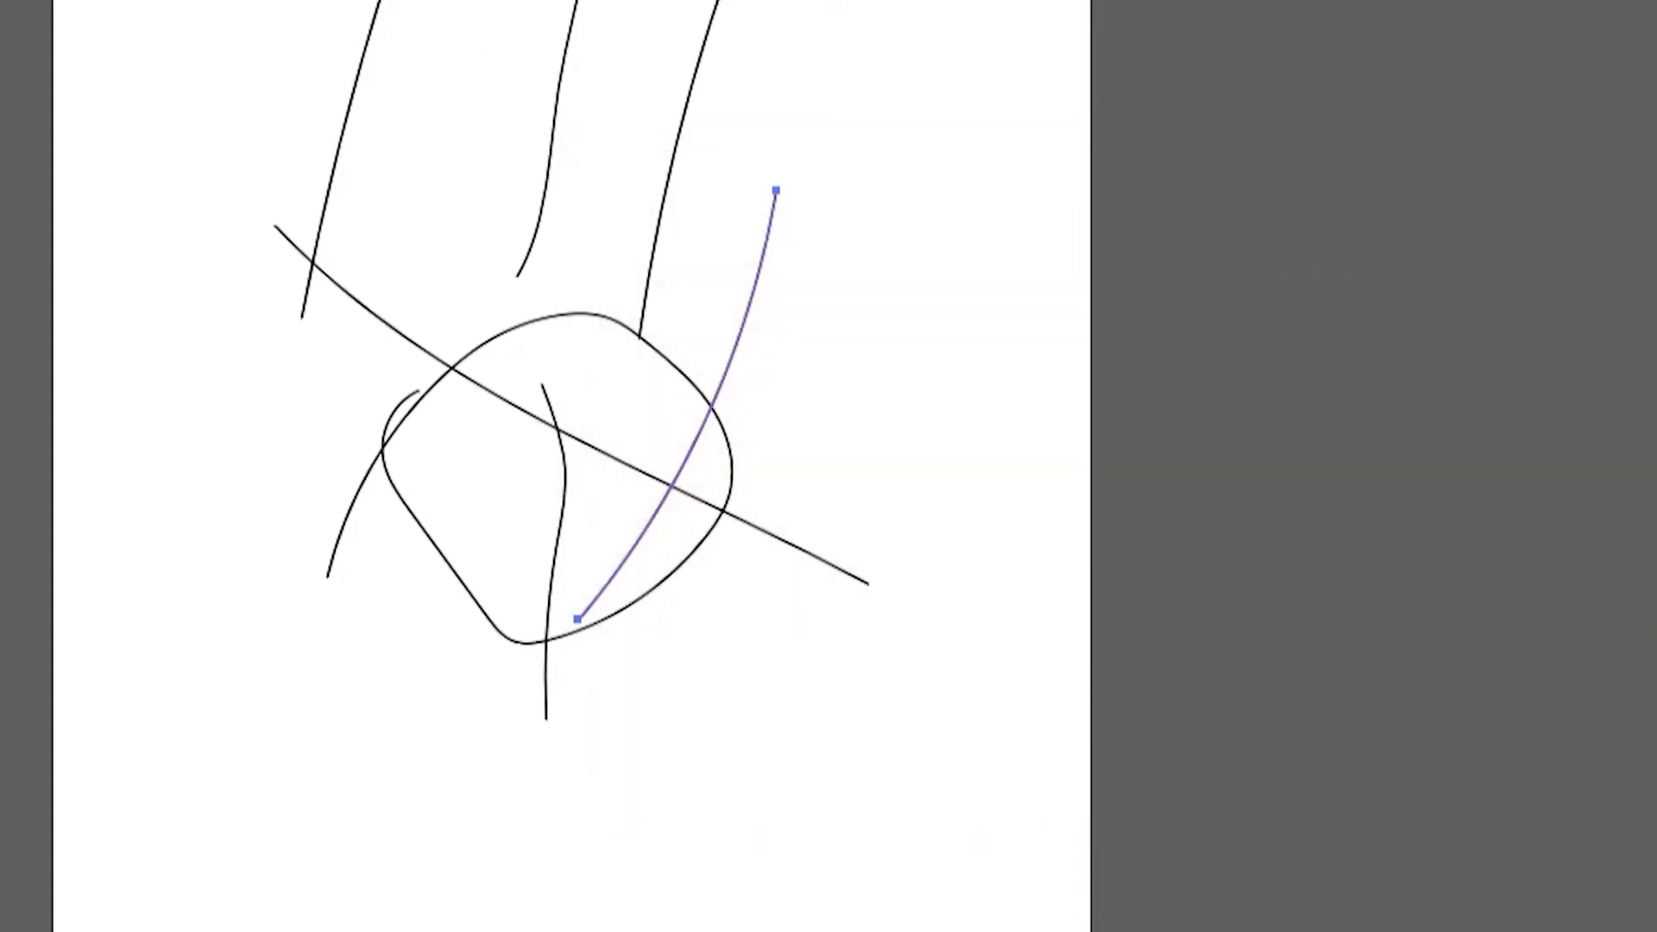
Draw five extra red pencil strokes around the top and left of the loop.
left_click_drag(588, 199, 639, 275)
mouse_move(646, 184)
left_mouse_down()
mouse_move(766, 299)
mouse_move(833, 479)
left_mouse_up()
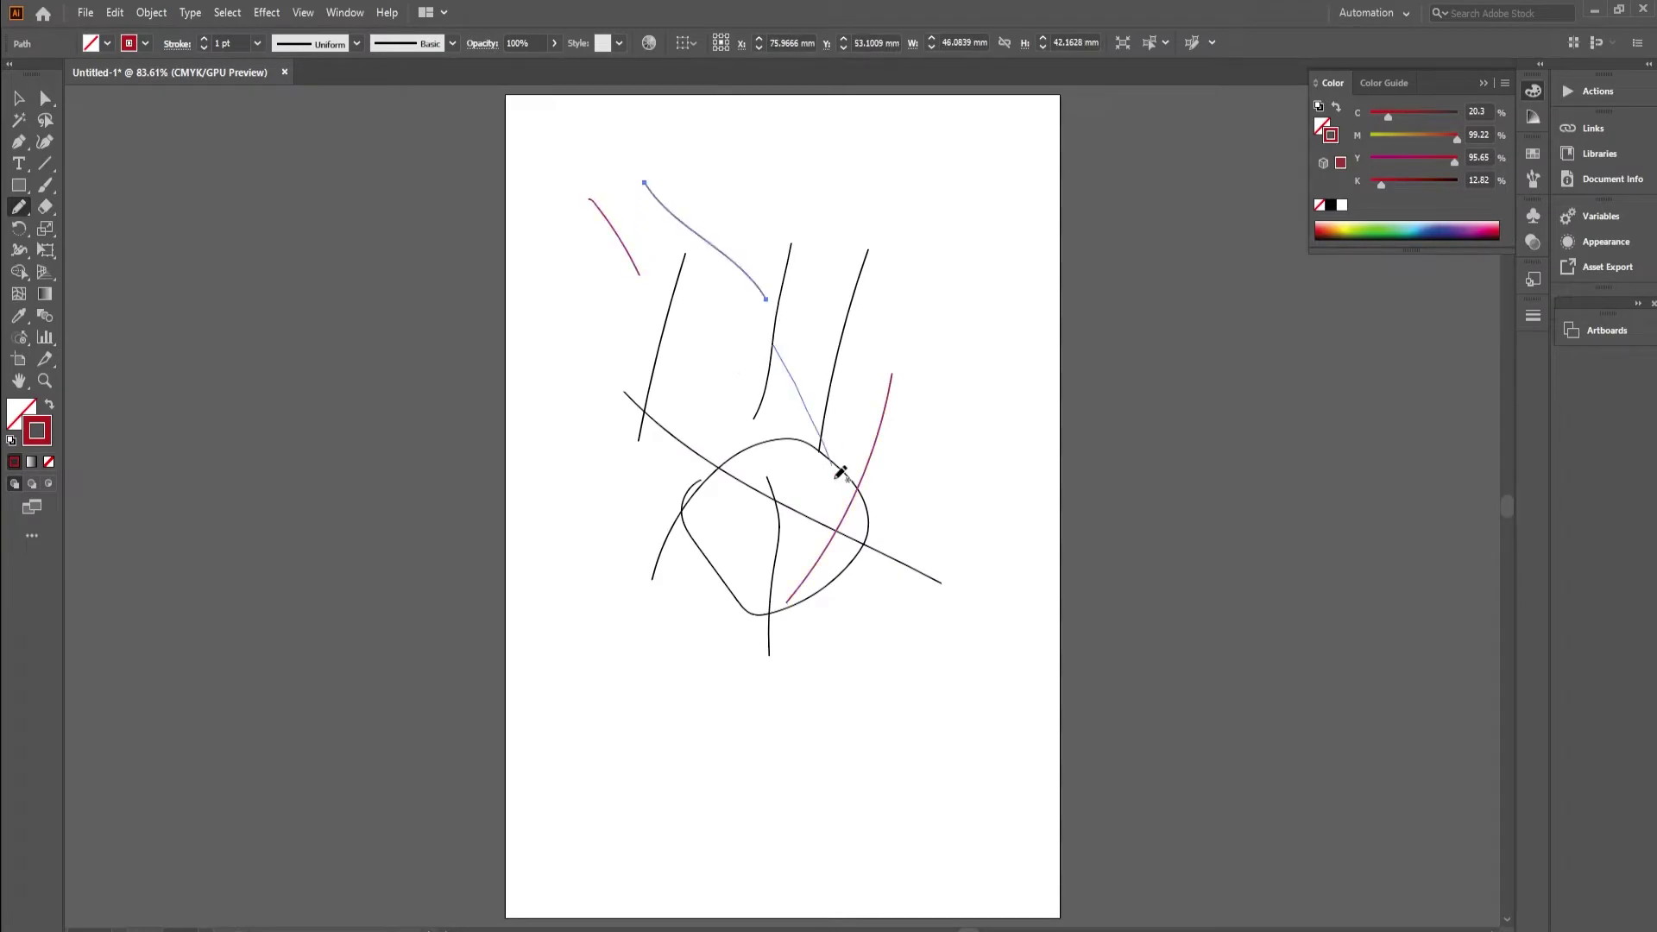
left_click_drag(693, 383, 789, 541)
left_click_drag(608, 406, 693, 562)
left_click_drag(569, 386, 686, 588)
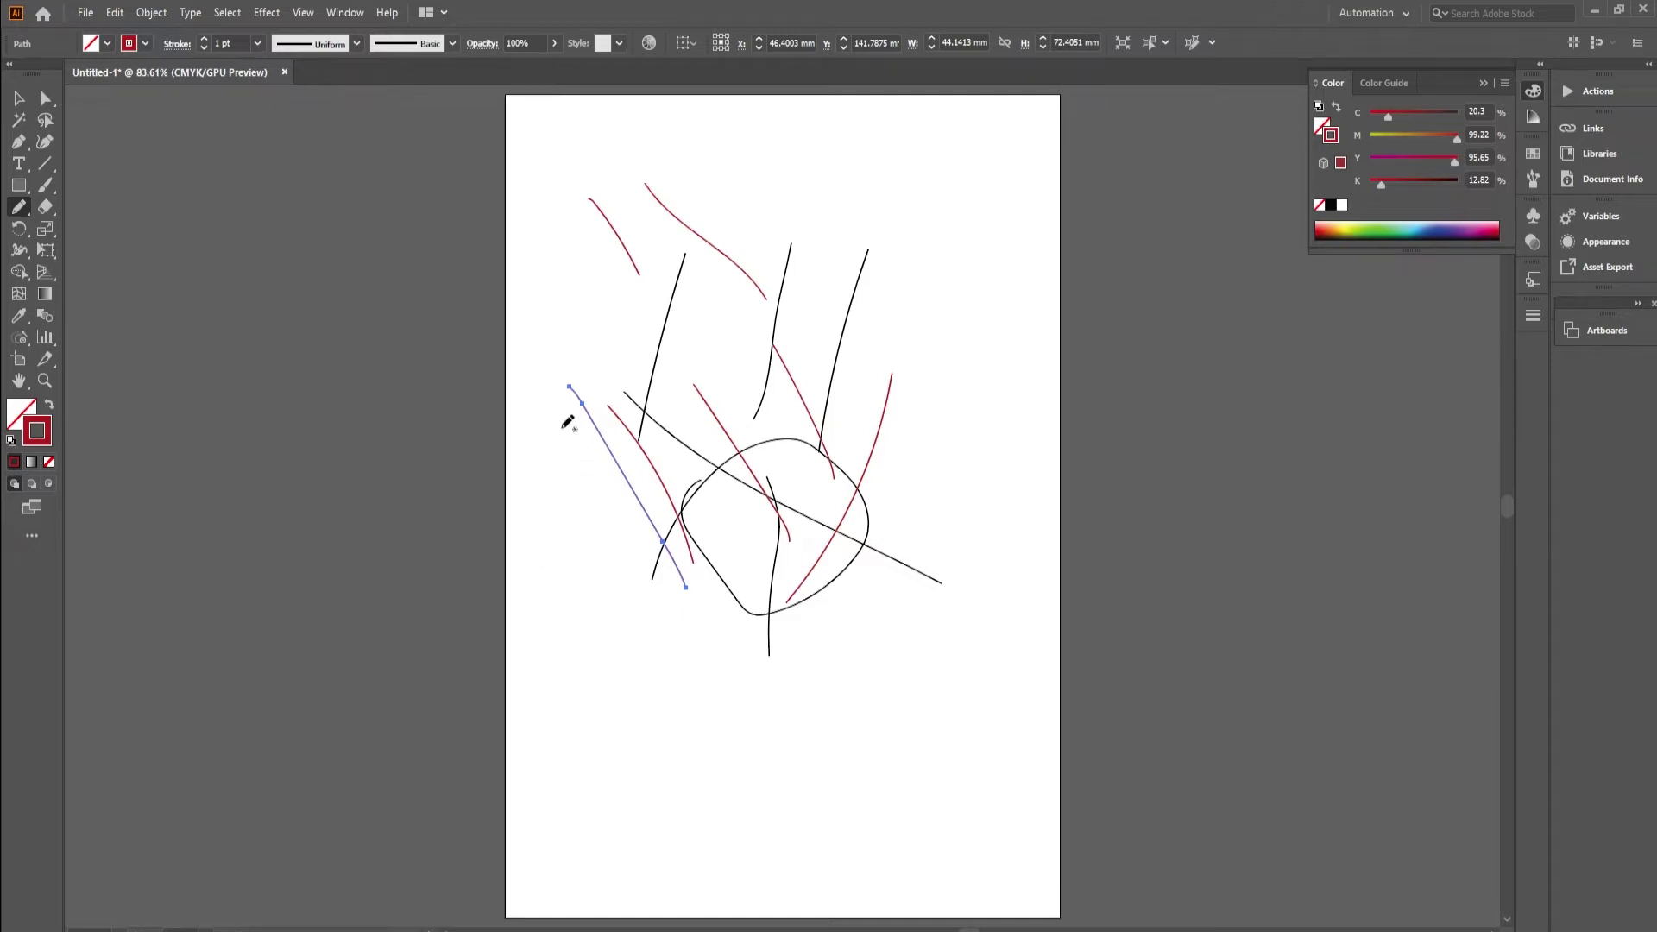
Marquee-select all paths with Direct Selection and delete them, including leftover fragments.
left_click(45, 98)
left_click_drag(333, 211, 1046, 656)
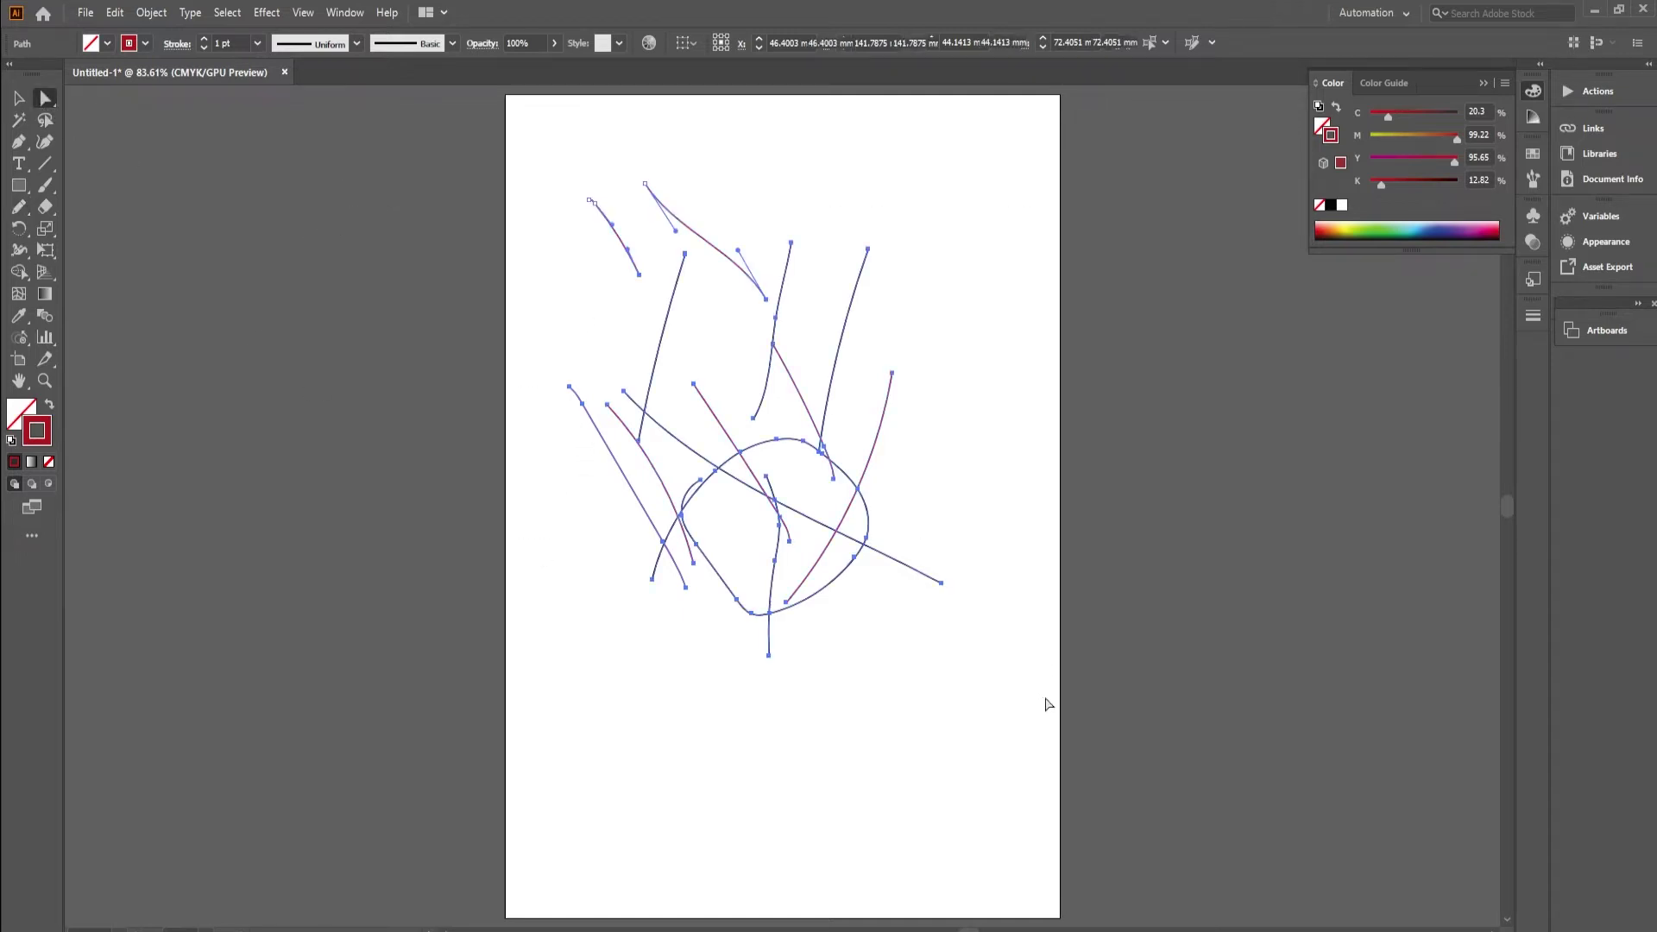
key("Delete")
left_click_drag(582, 205, 717, 274)
key("Delete")
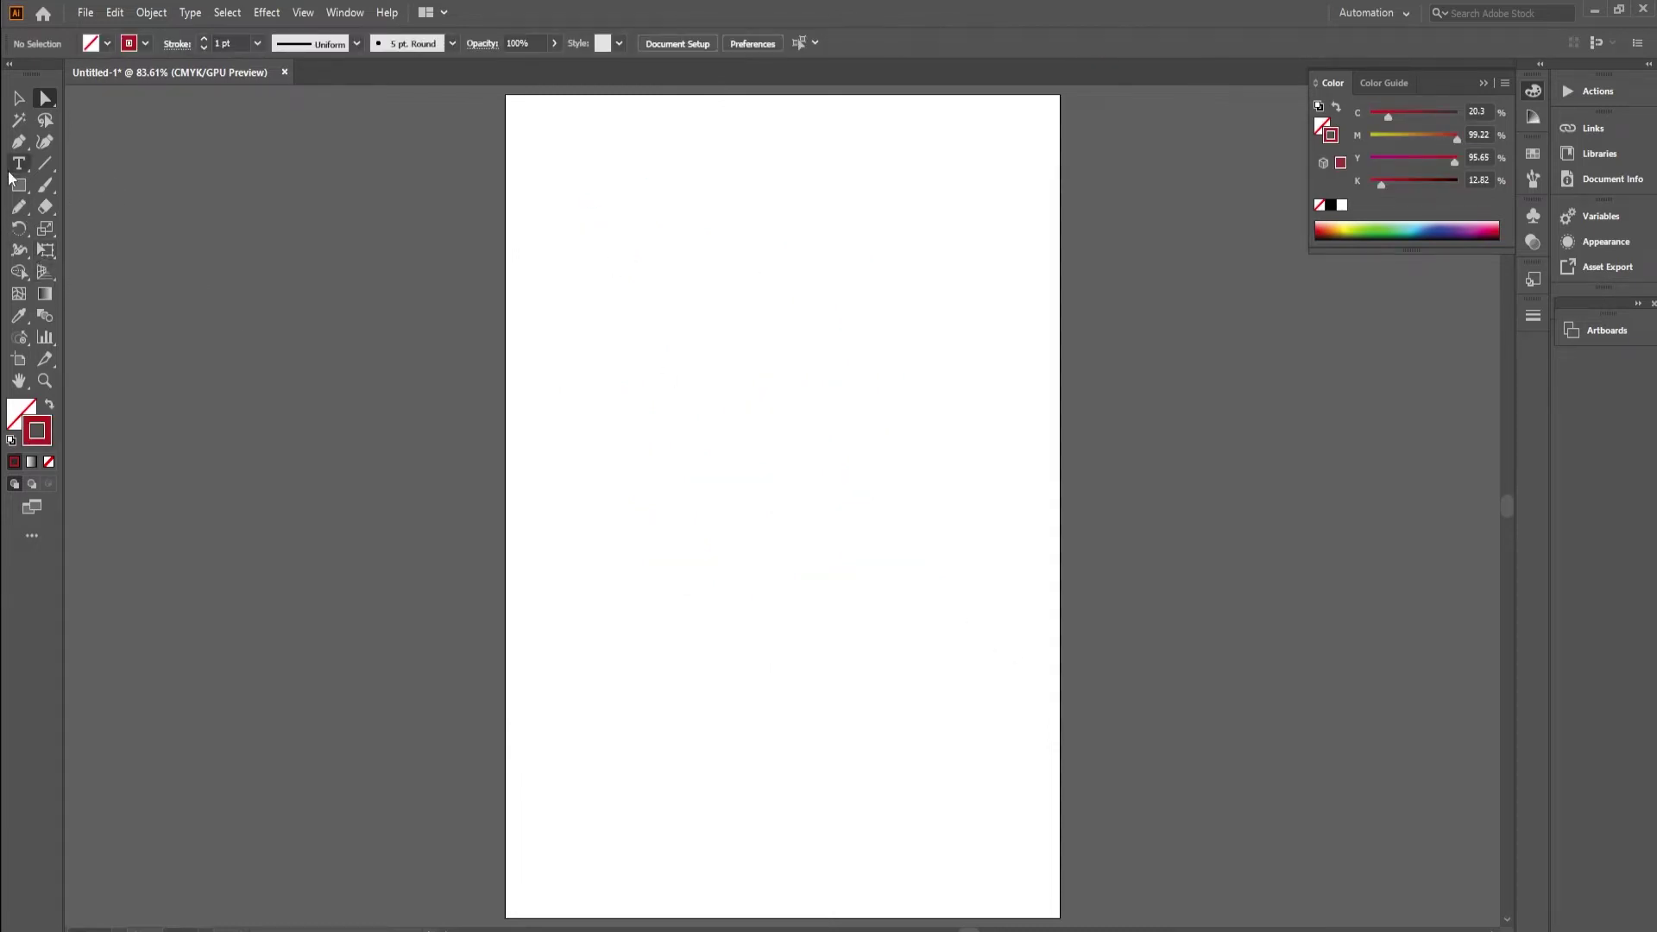
left_click(15, 212)
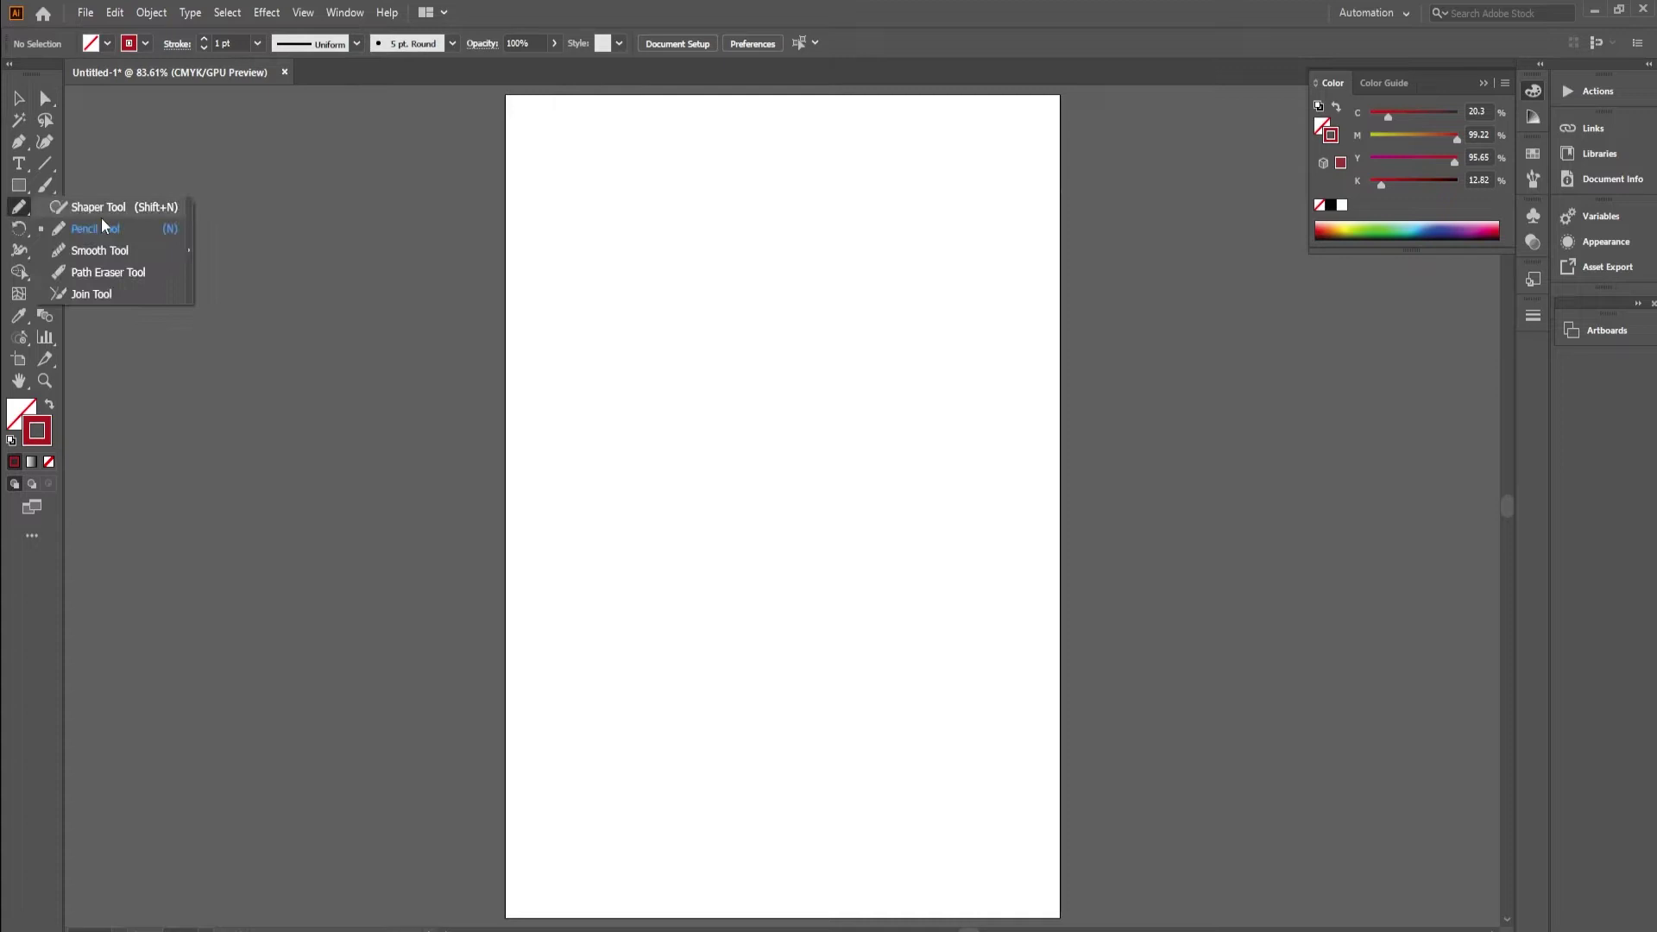
Draw a nine-point zigzag of straight Pen segments and zoom in on its peaks.
left_click(97, 250)
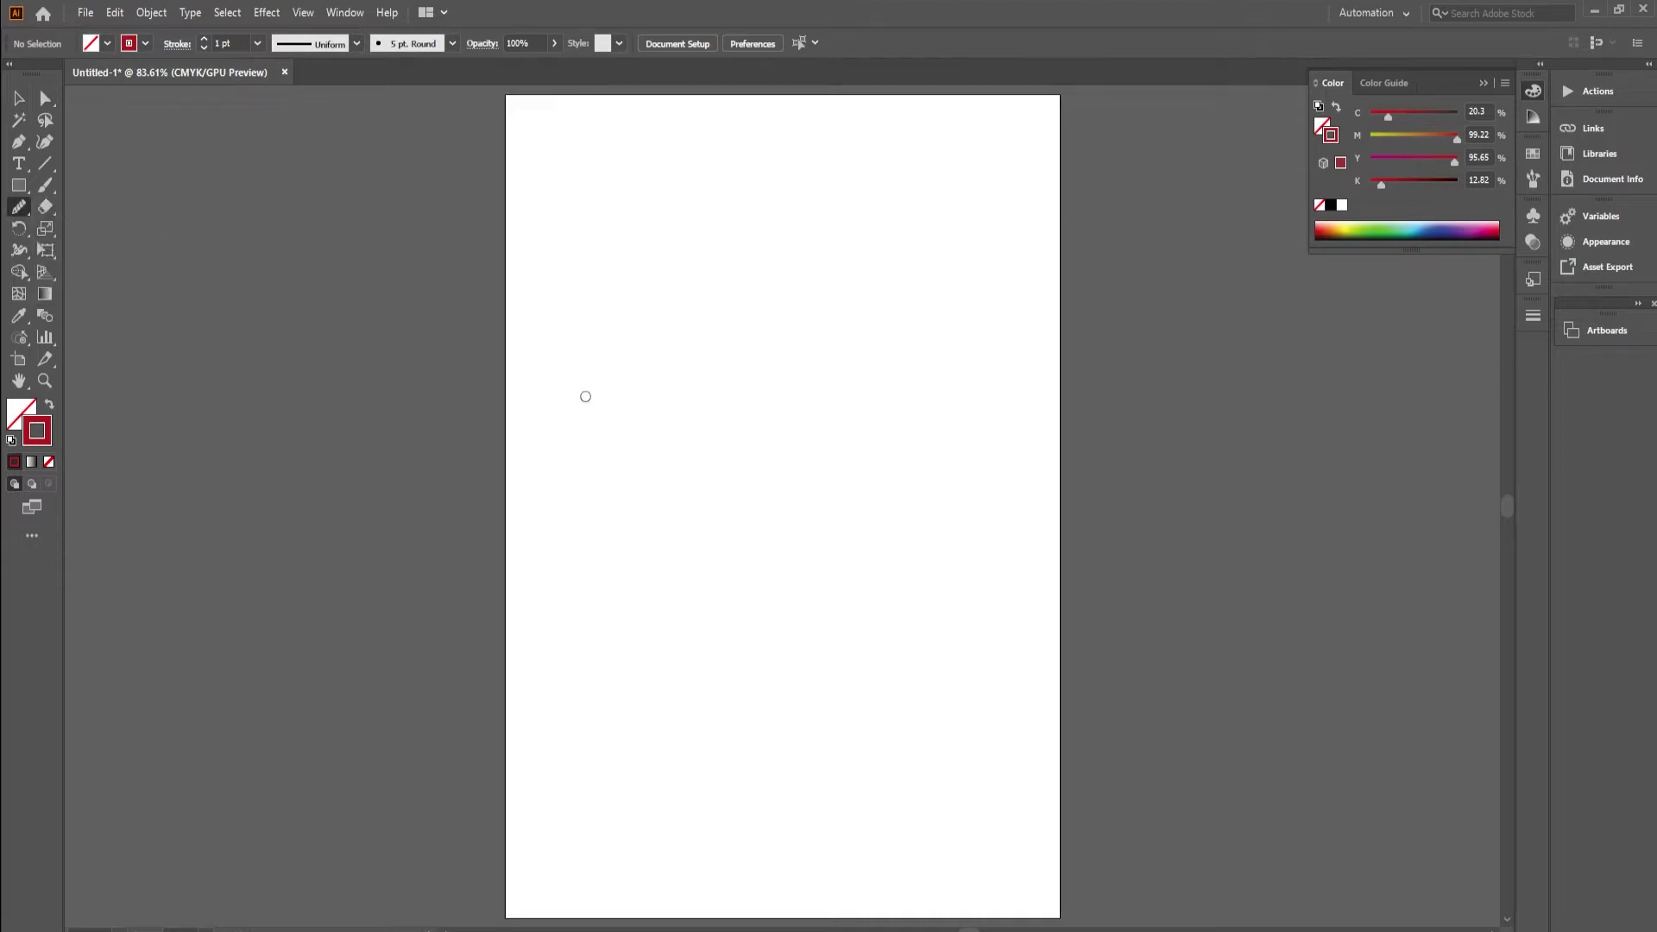
left_click(17, 148)
left_click(586, 505)
left_click(644, 346)
left_click(626, 534)
left_click(725, 313)
left_click(731, 464)
left_click(786, 289)
left_click(814, 505)
left_click(884, 303)
left_click(884, 545)
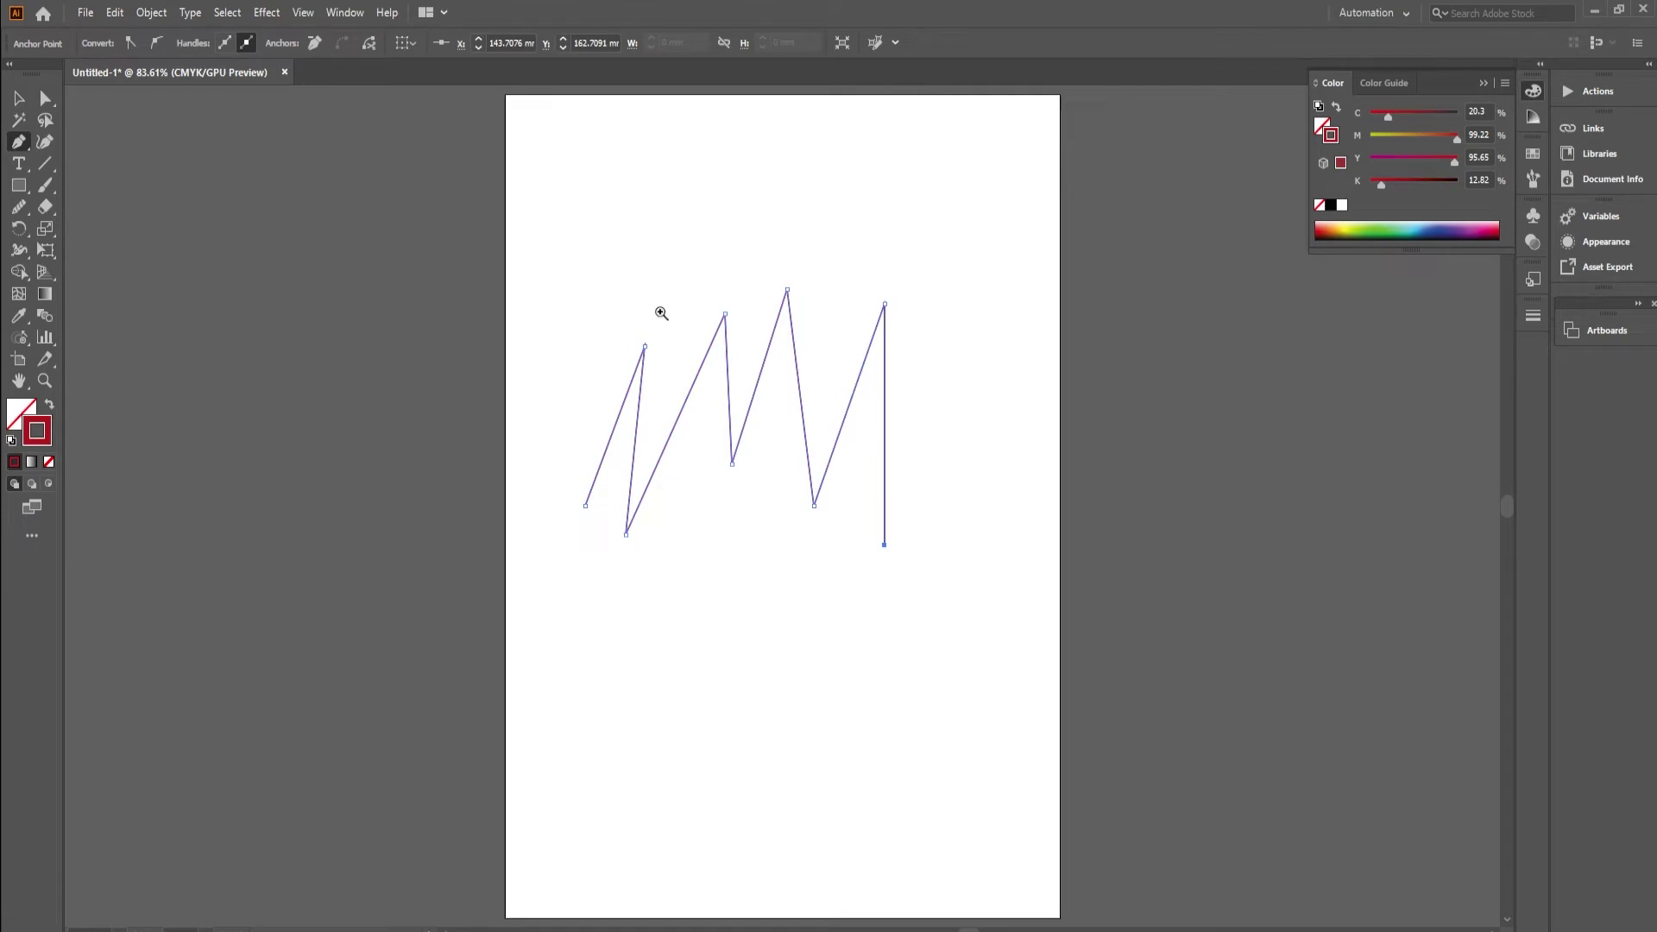
left_click_drag(569, 312, 576, 312)
mouse_move(703, 280)
left_mouse_down()
mouse_move(702, 296)
mouse_move(941, 464)
left_mouse_up()
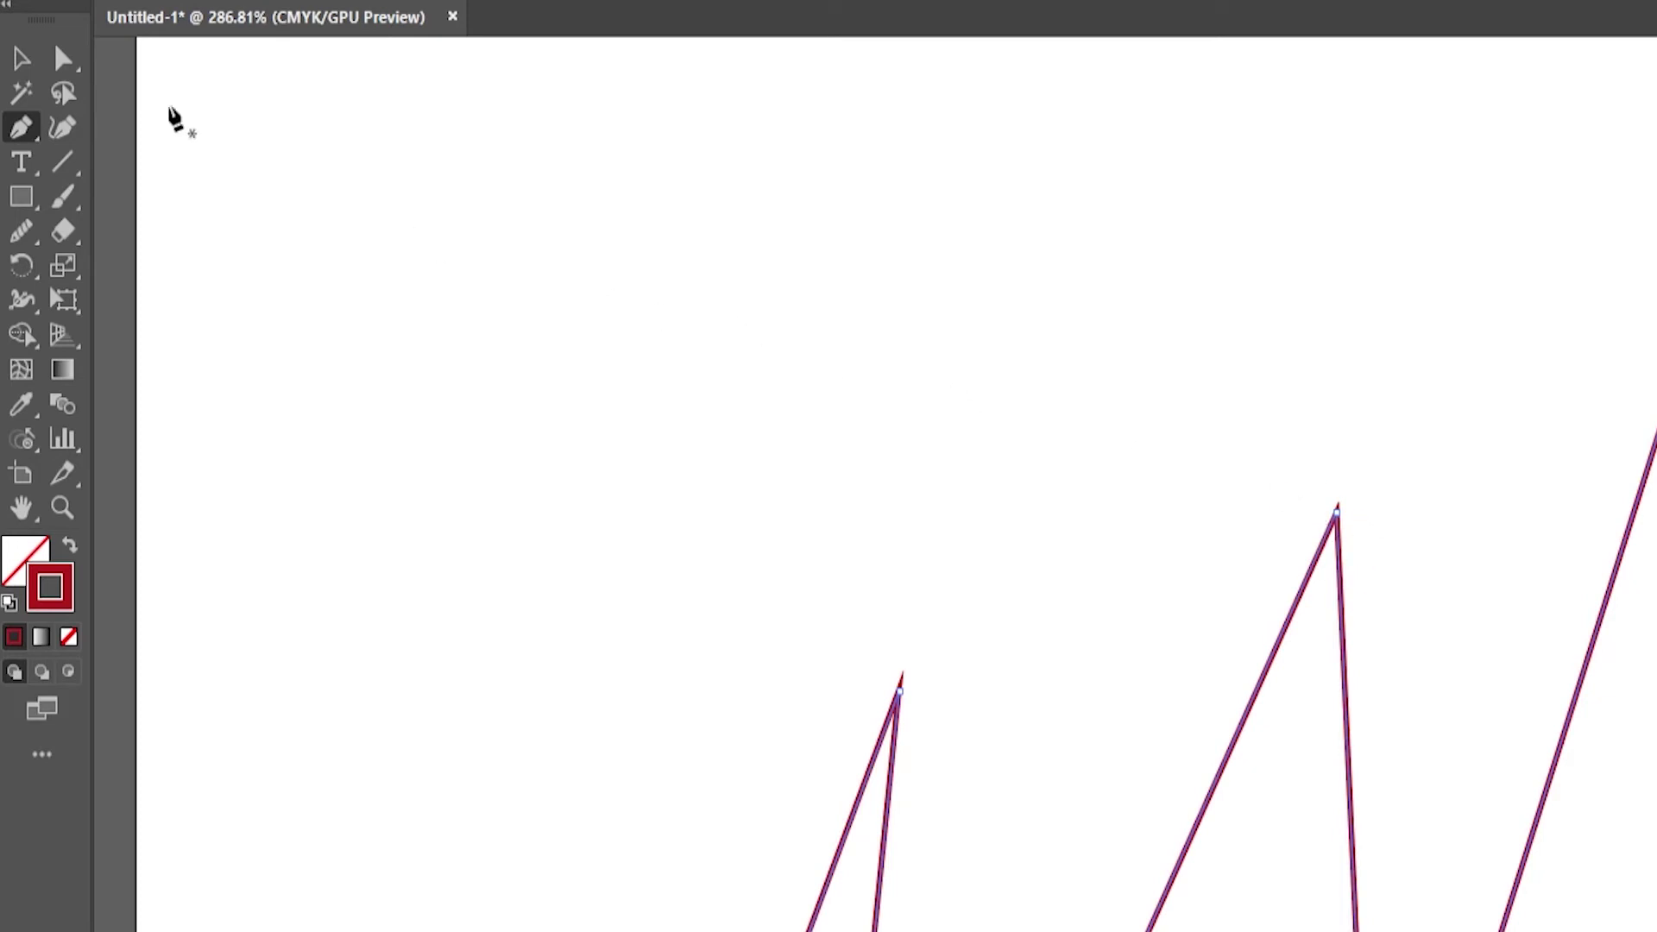
Smooth the second, tallest, leftmost and rightmost zigzag peaks into rounded tips.
left_click(21, 231)
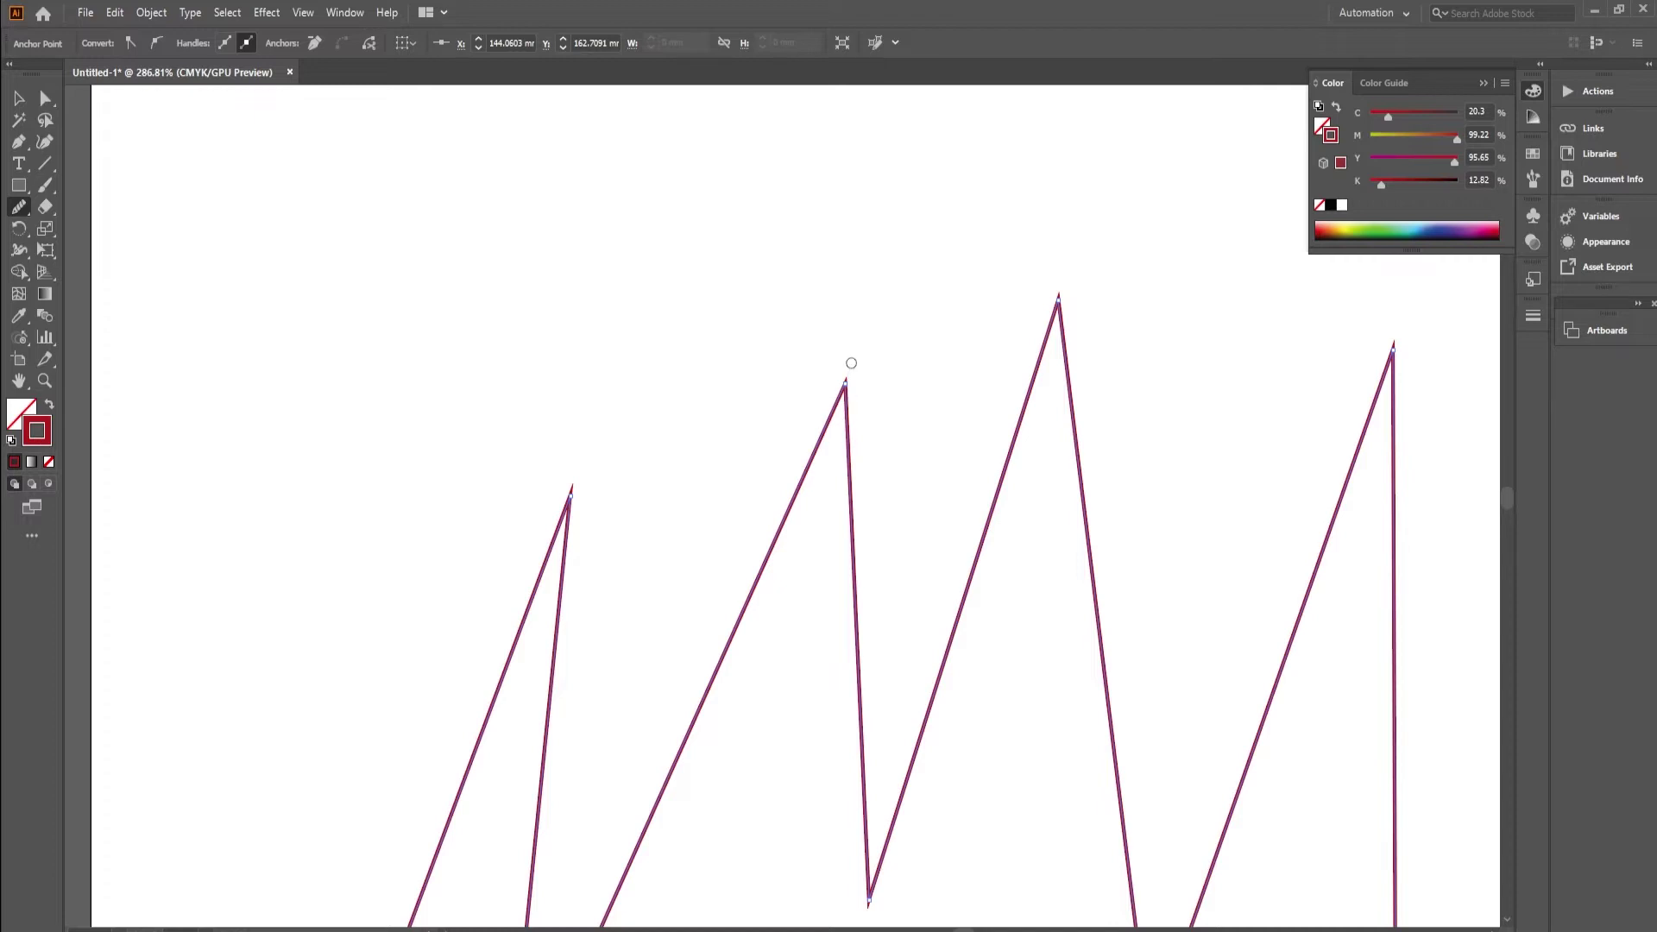
left_click_drag(845, 381, 849, 492)
left_click_drag(1064, 273, 1059, 368)
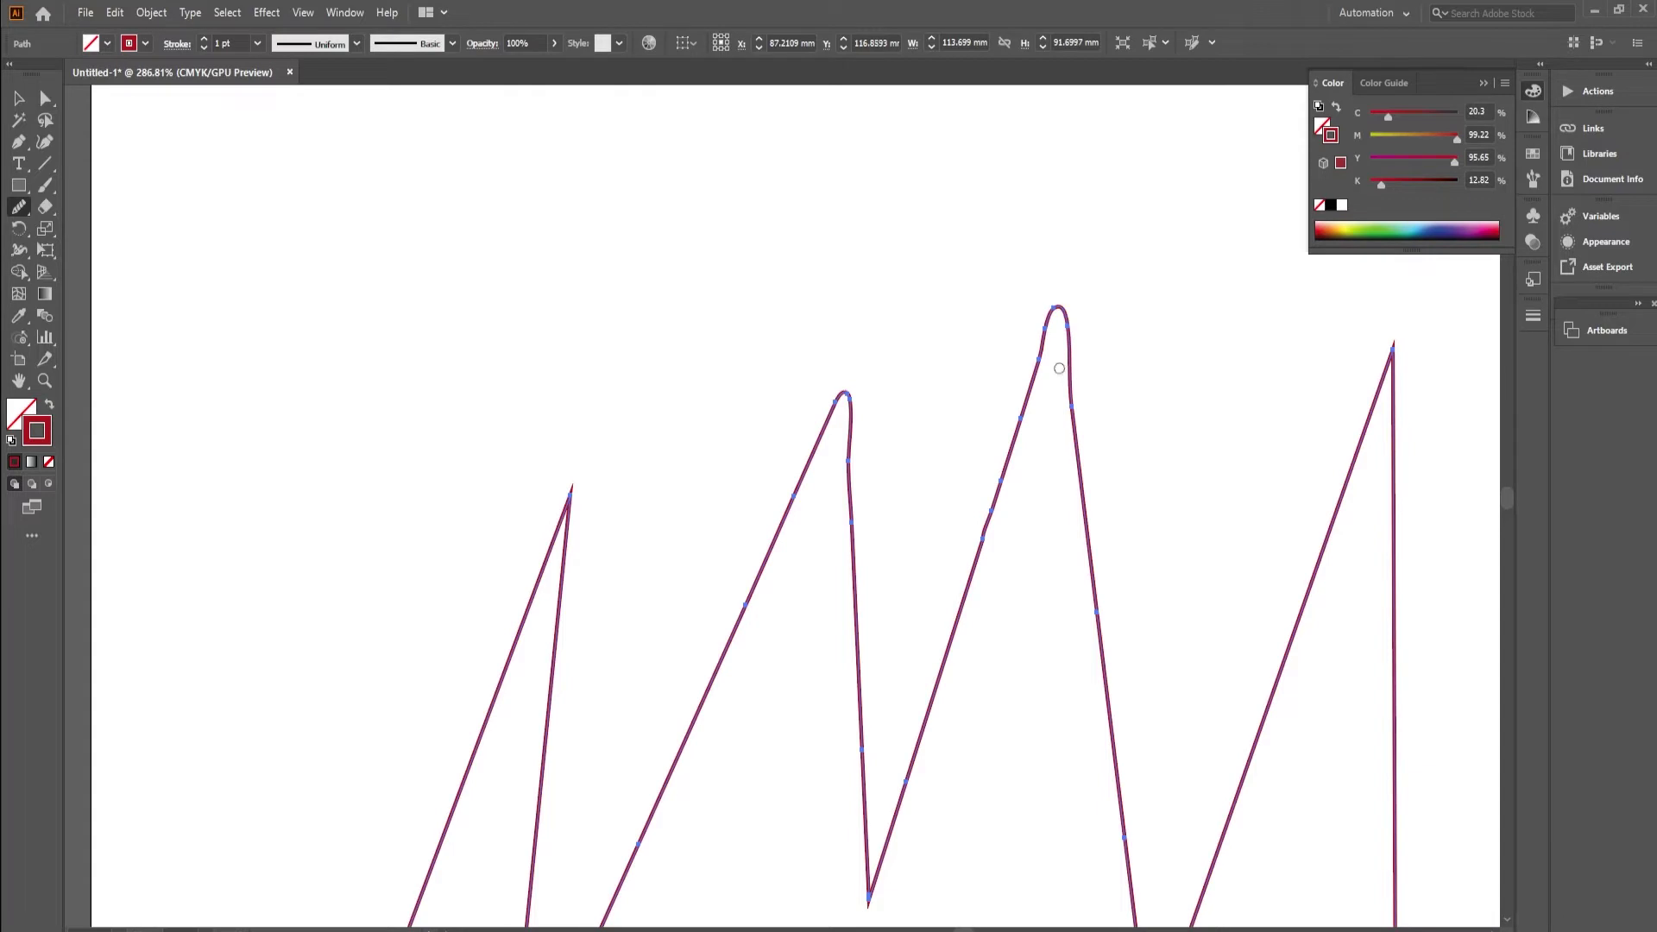
mouse_move(561, 527)
left_mouse_down()
mouse_move(571, 488)
mouse_move(560, 594)
left_mouse_up()
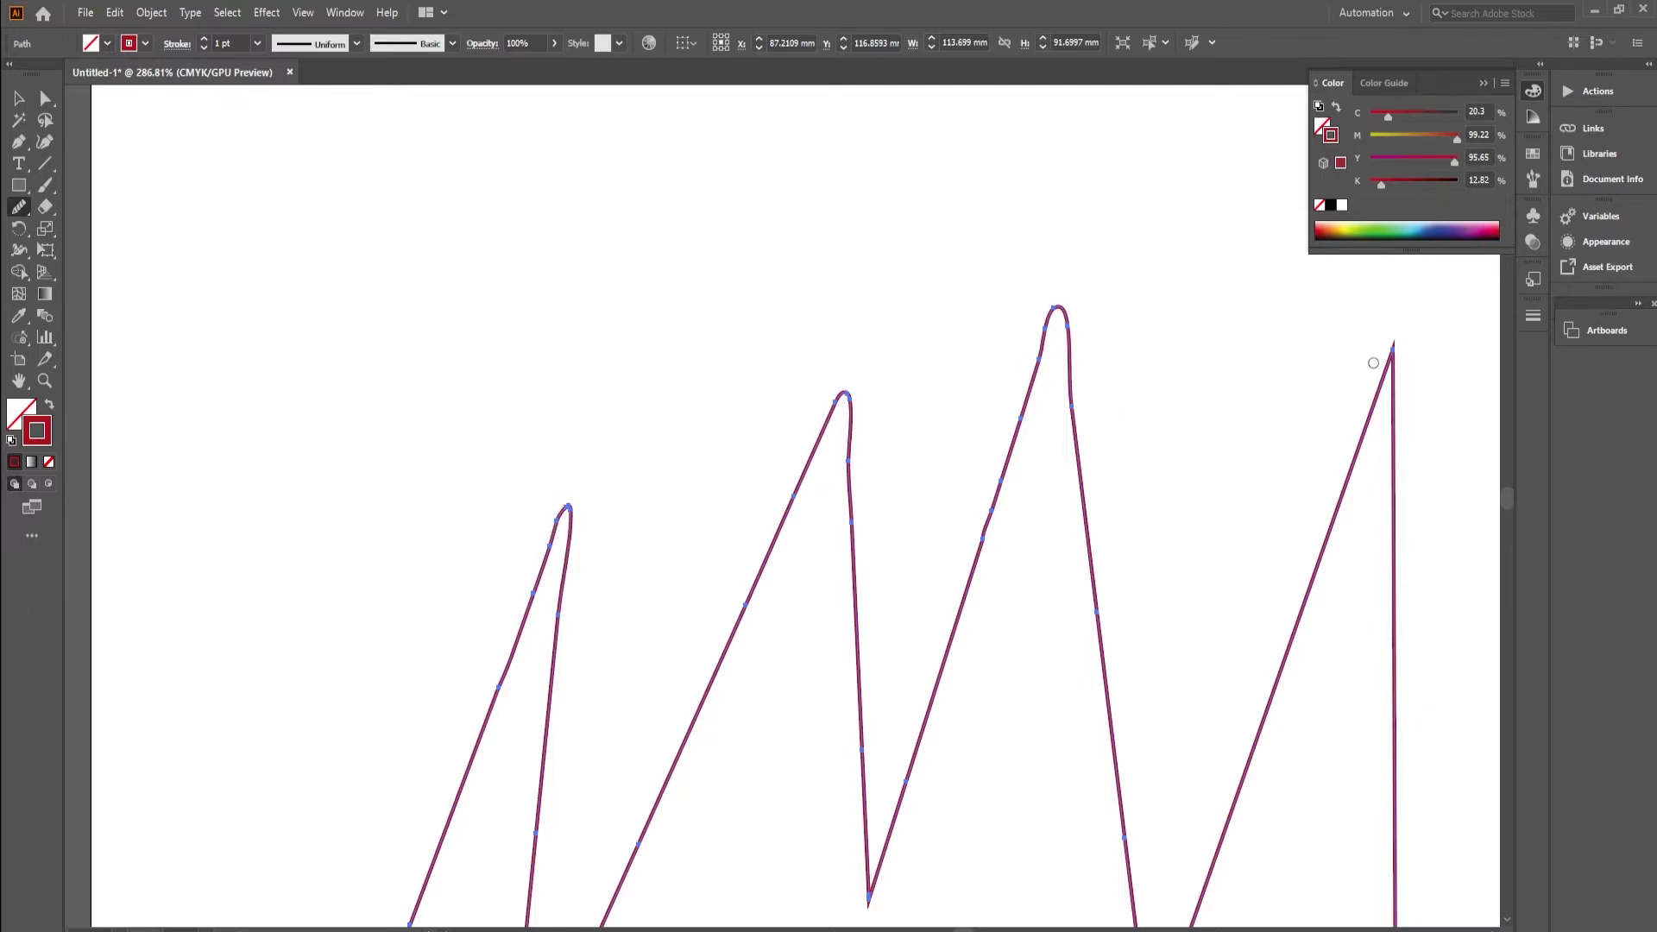
left_click_drag(1384, 383, 1343, 422)
left_click_drag(1401, 332, 1372, 397)
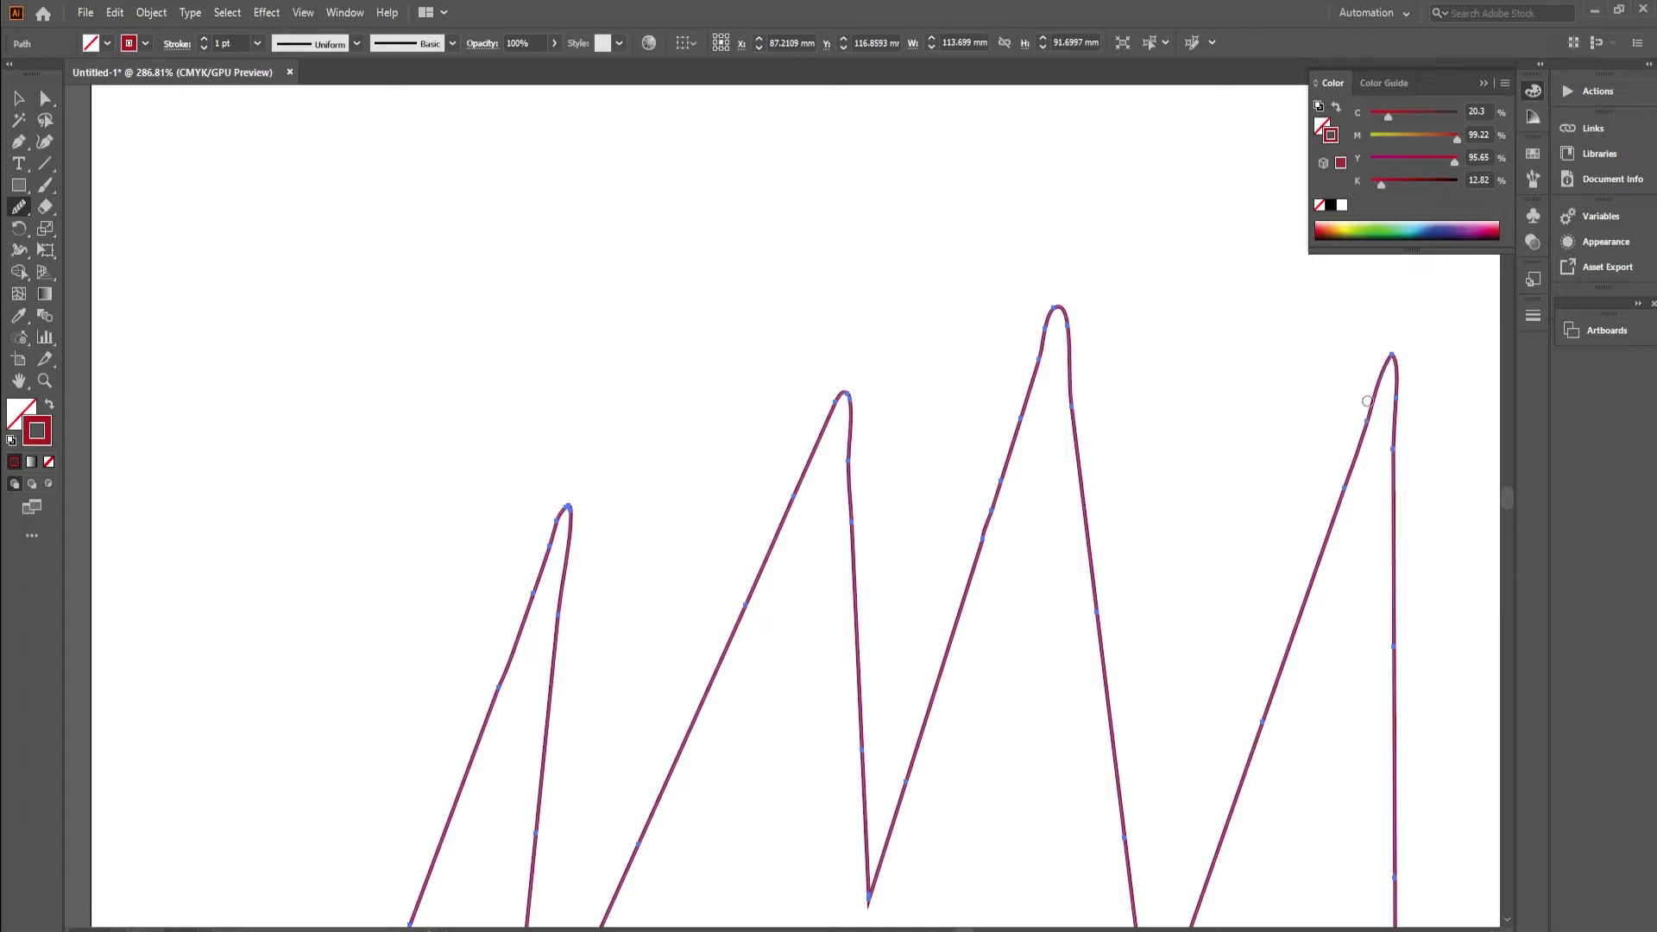
scroll(998, 367, "down", 1)
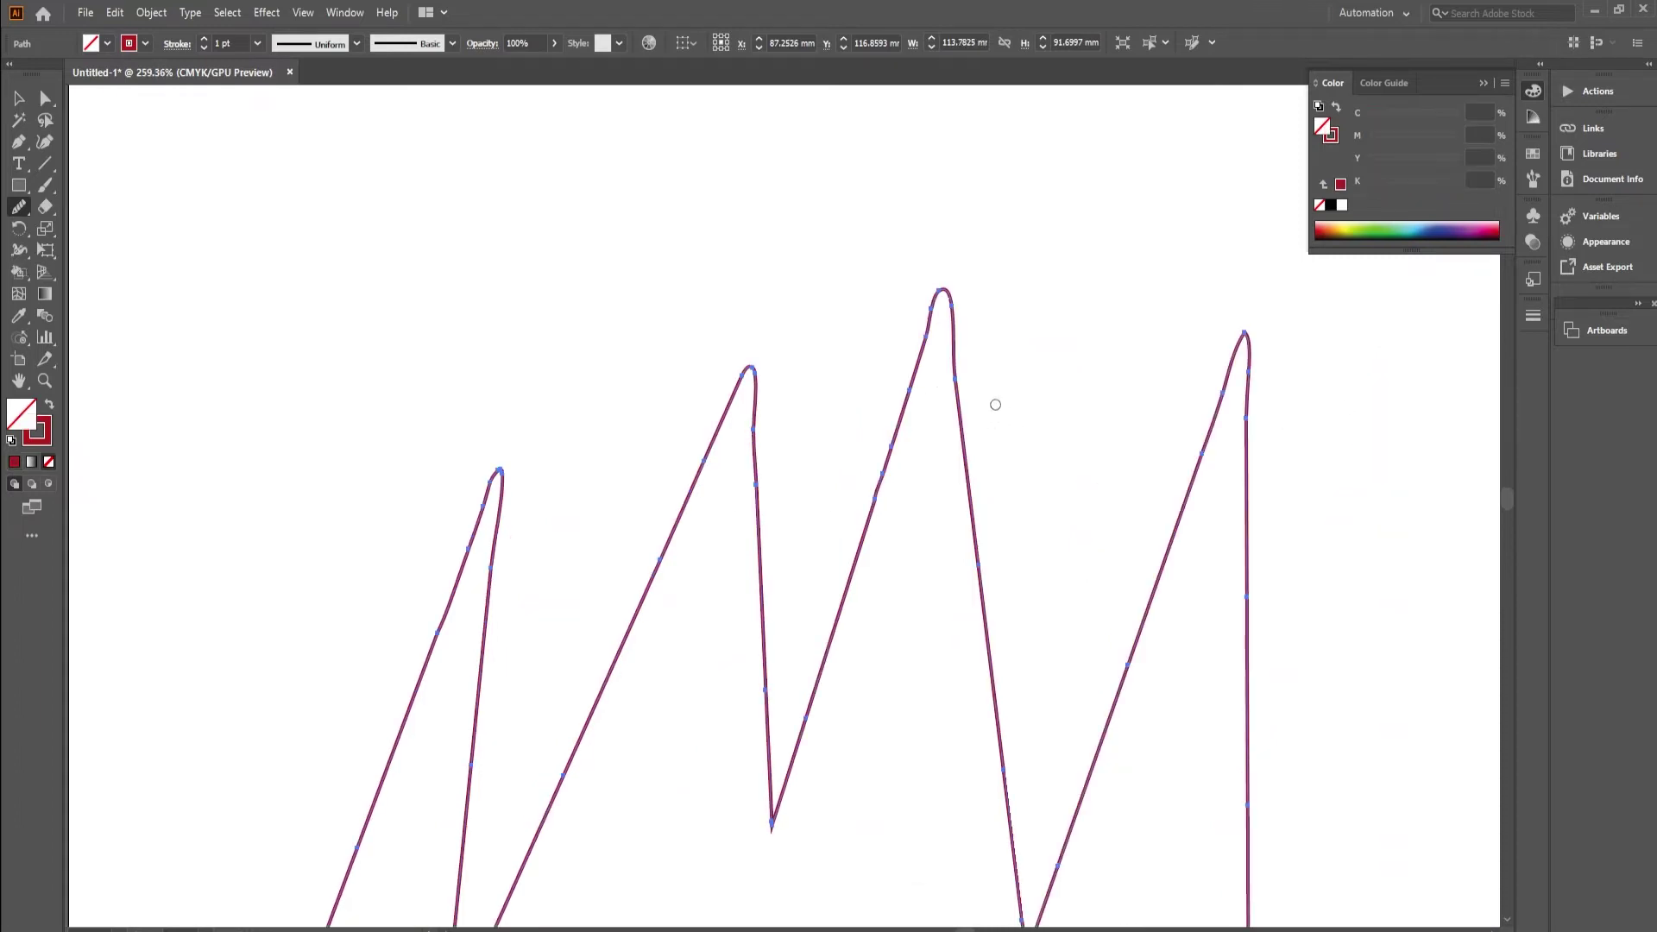
Draw a rectangle about 87 by 66 mm near the page centre.
scroll(863, 276, "down", 2)
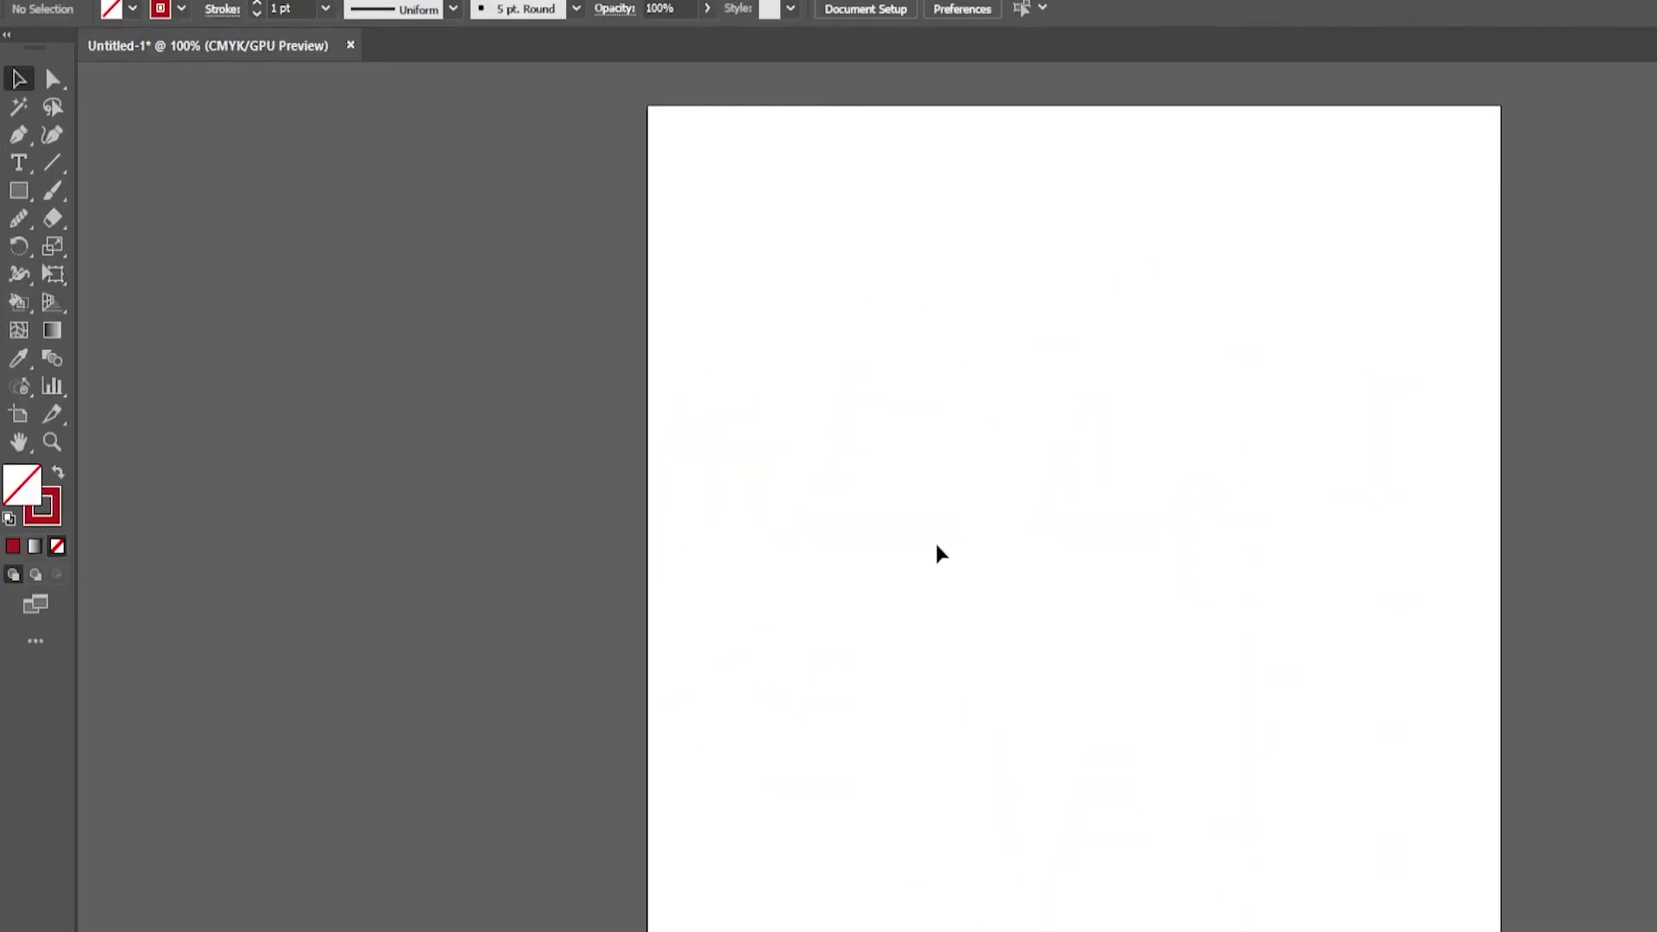
left_click(19, 218)
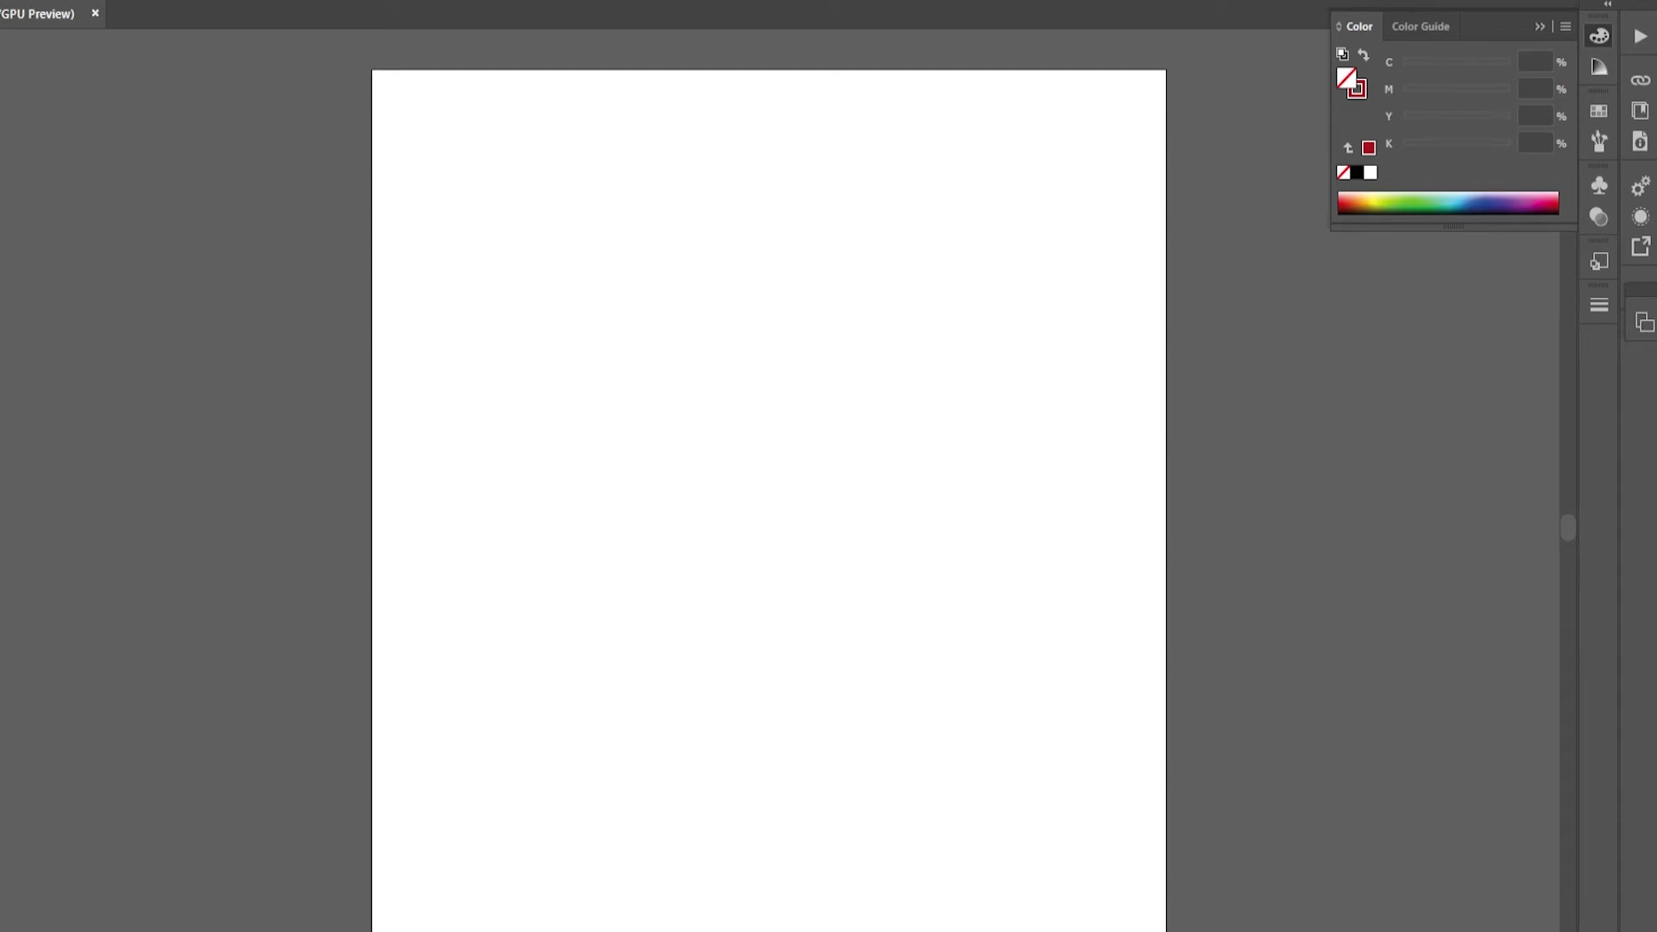
left_click_drag(579, 309, 906, 598)
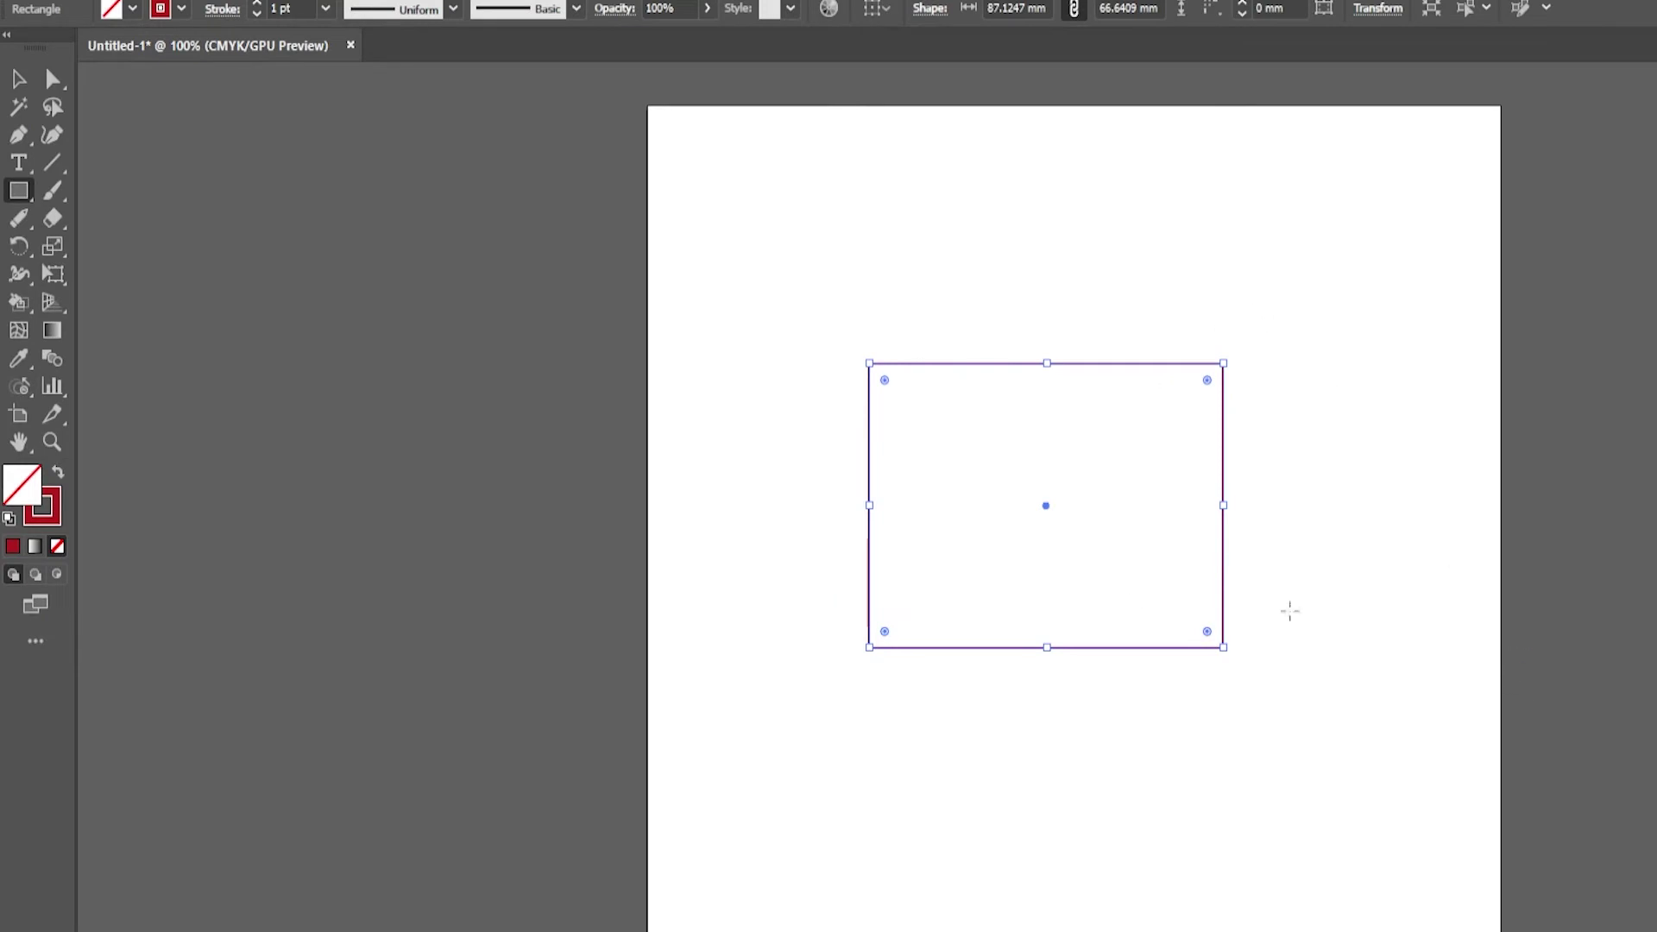
left_click(19, 219)
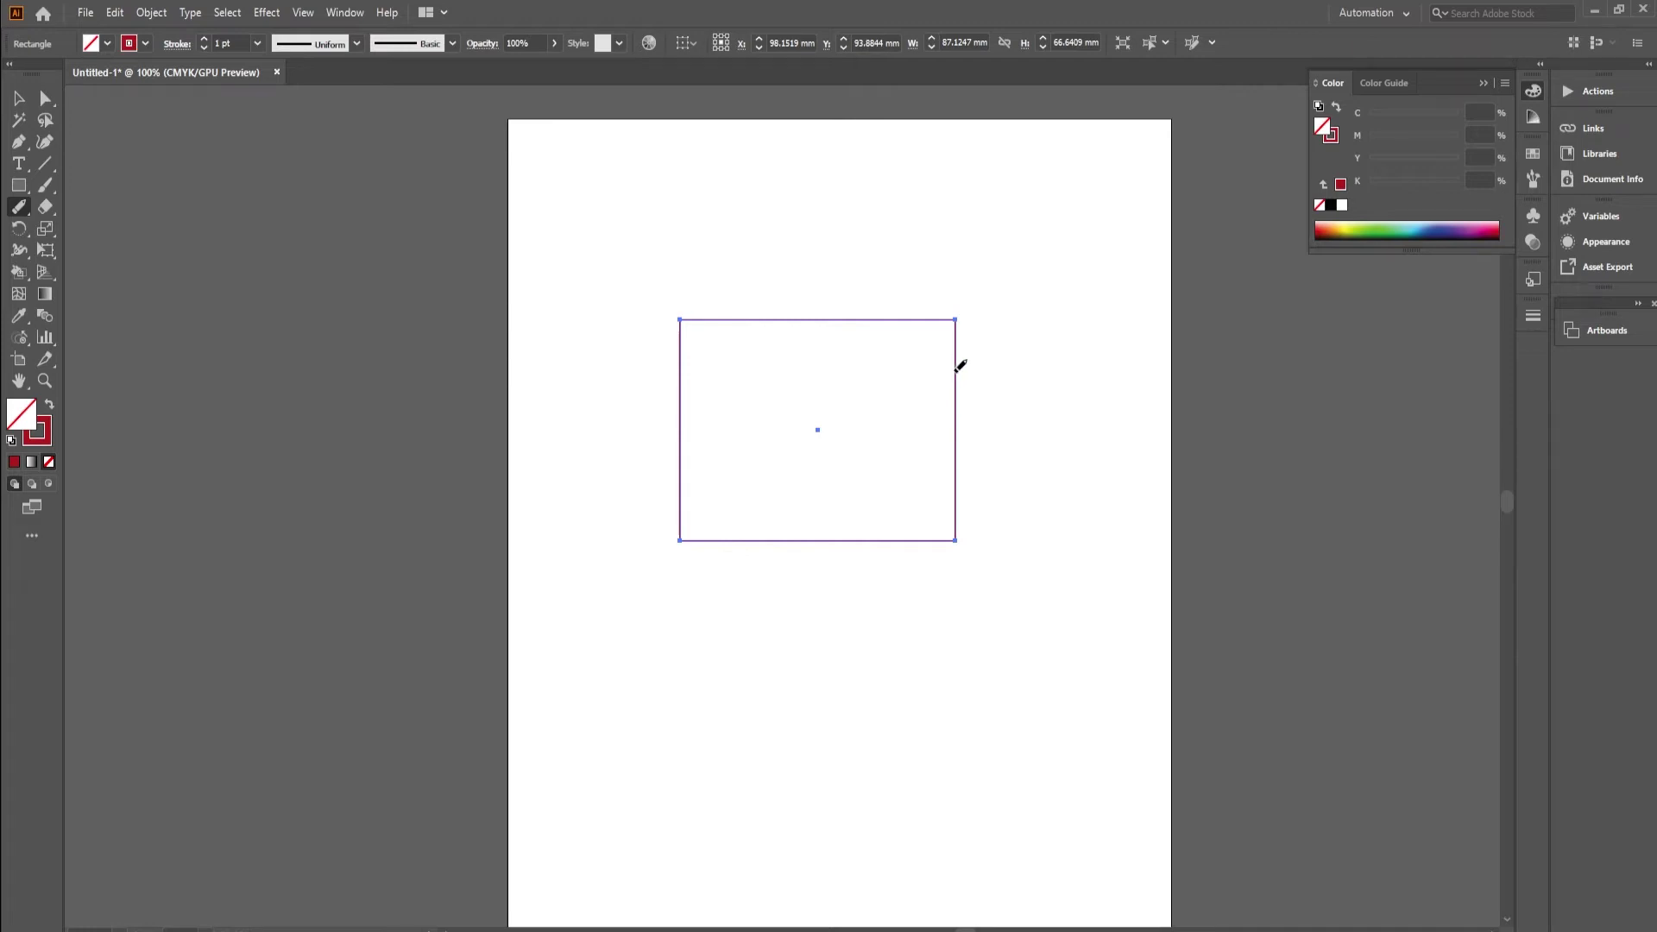
Scribble out two pieces of the rectangle's right edge and one piece of its bottom edge.
left_click_drag(955, 441, 956, 441)
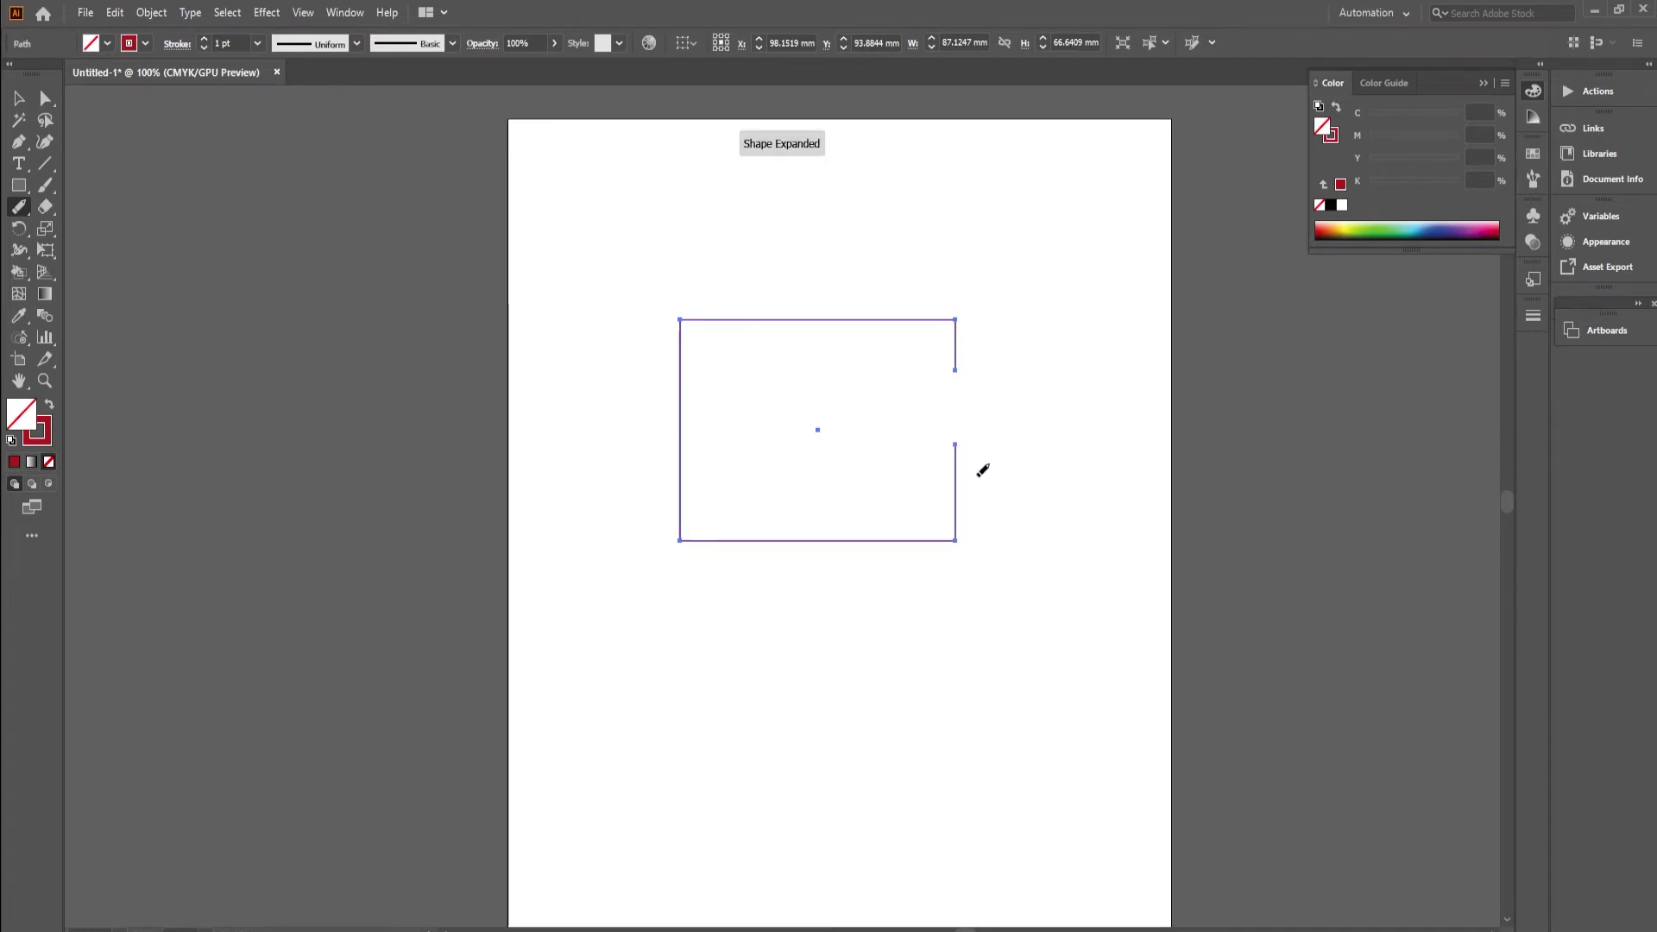
left_click_drag(957, 503, 955, 511)
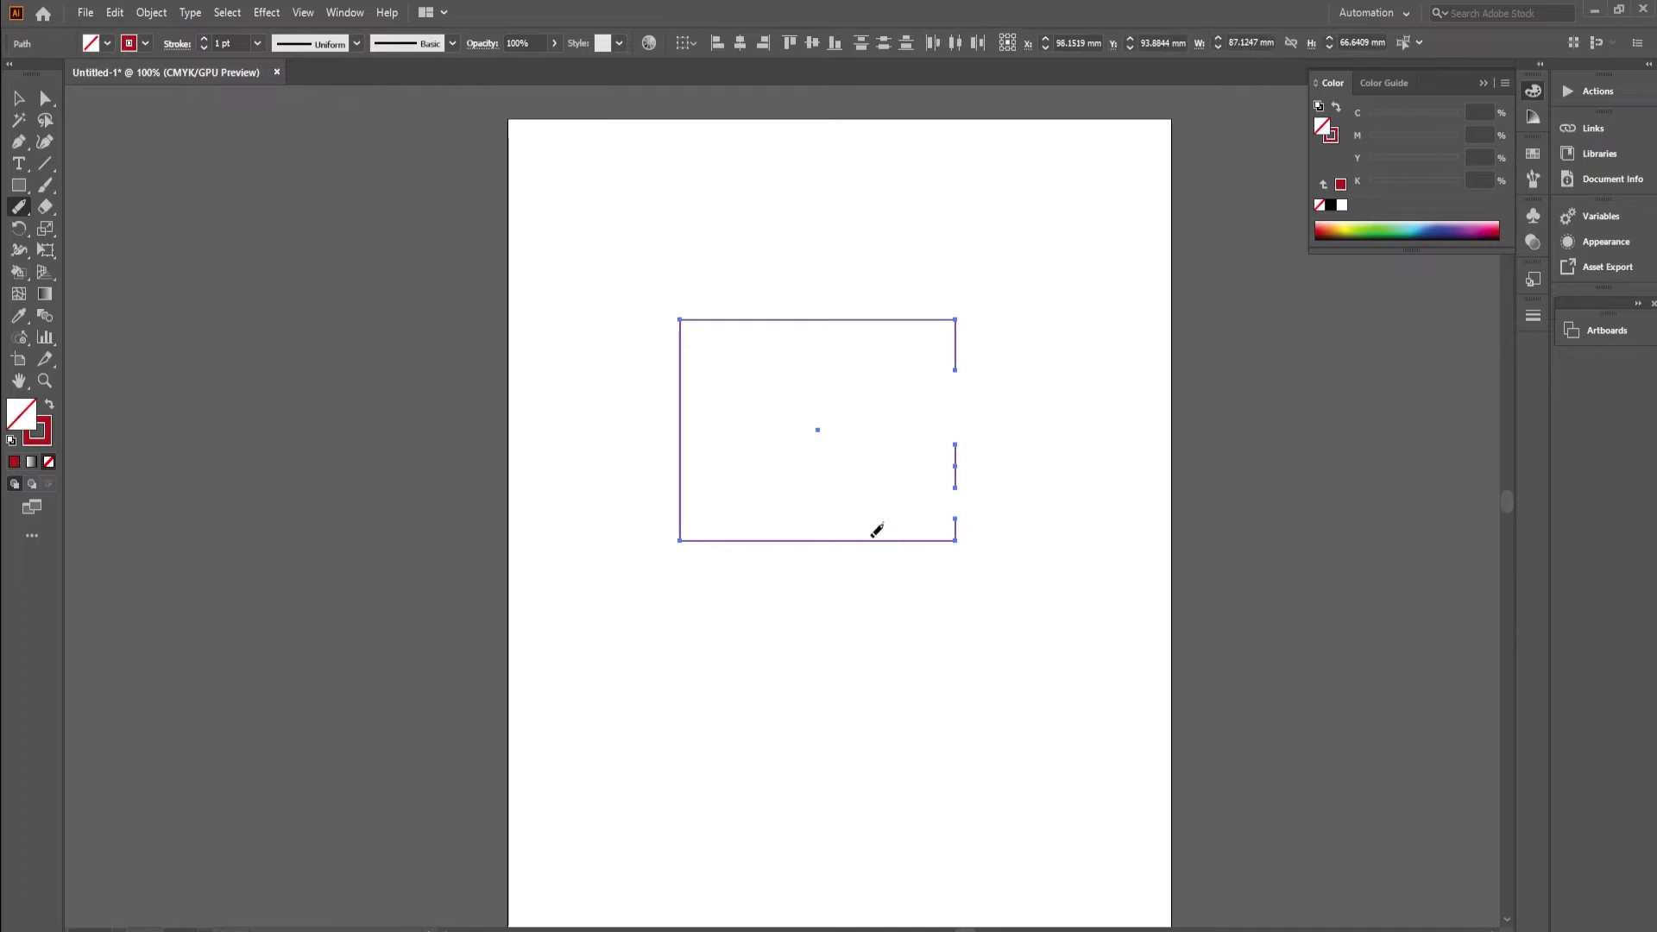
left_click_drag(777, 526, 851, 532)
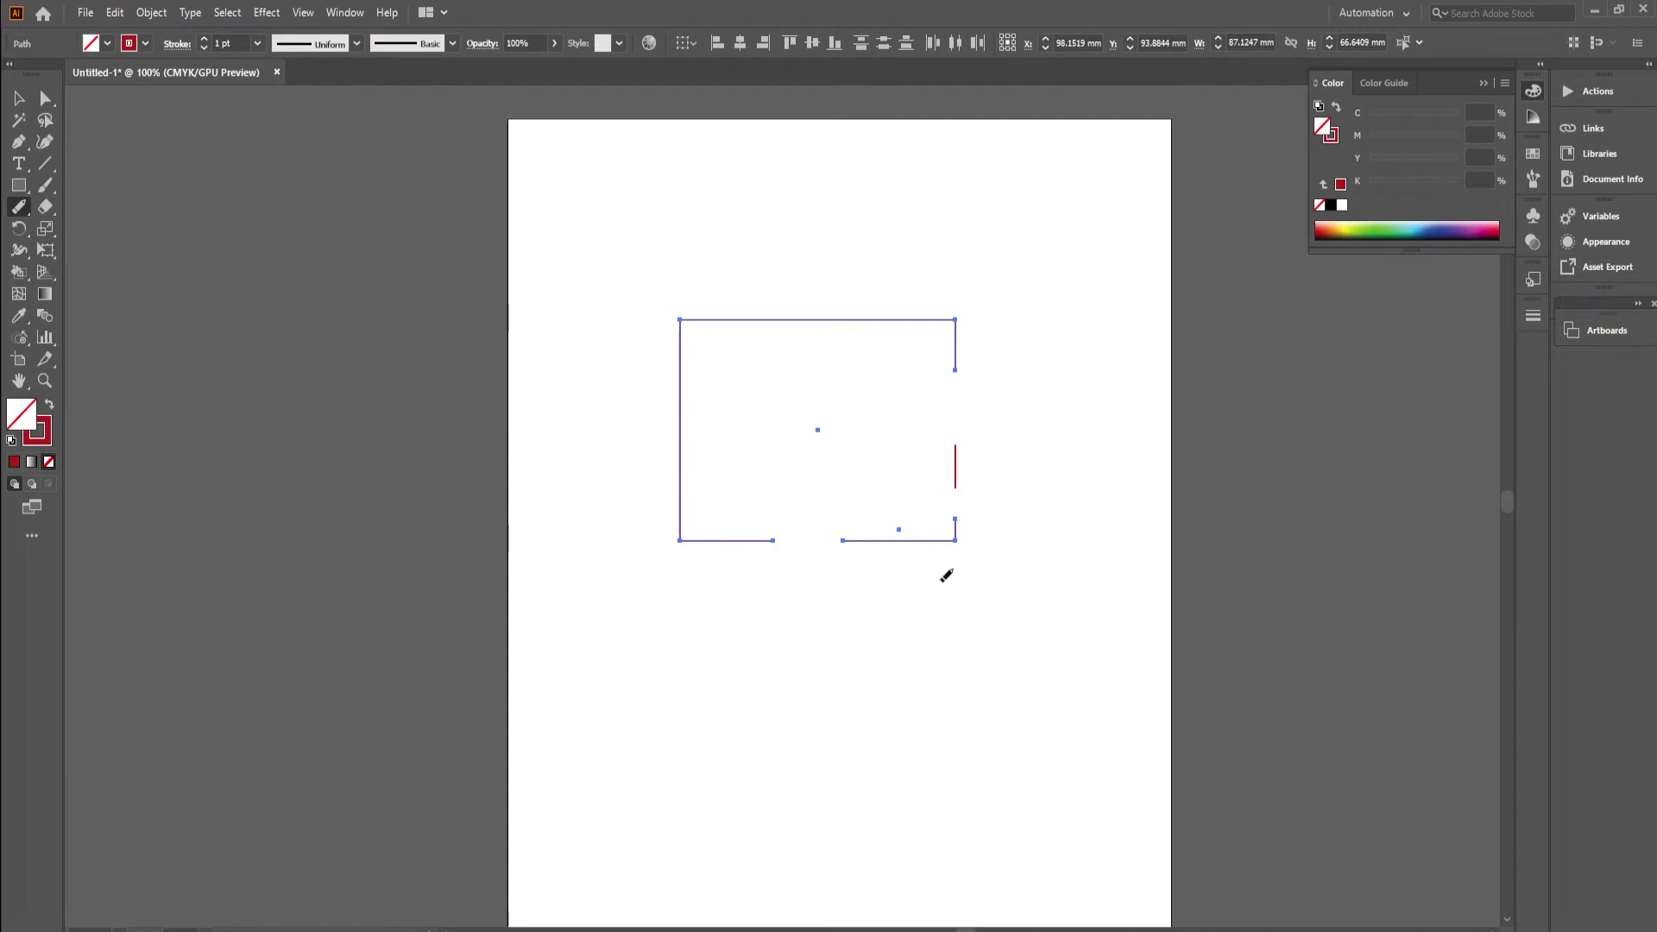
left_click_drag(946, 546, 958, 539)
Try bending the bottom segment with Direct Selection, undo it, and select the small edge piece.
left_click(46, 98)
key("ctrl+z")
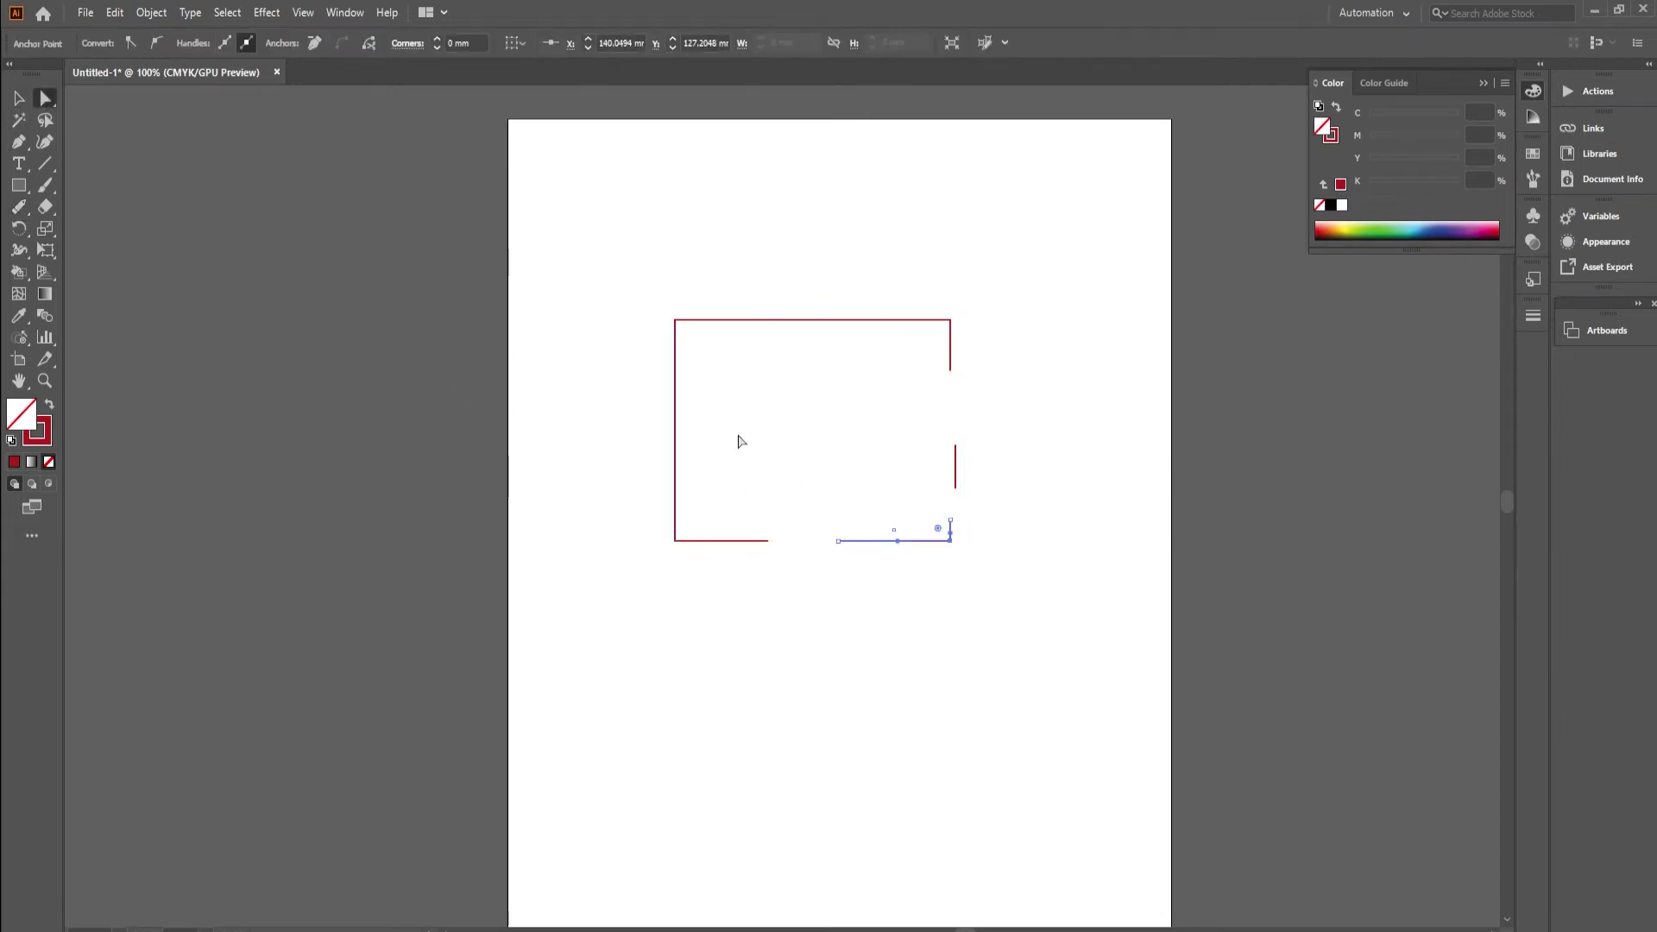
mouse_move(886, 542)
left_mouse_down()
mouse_move(837, 603)
mouse_move(863, 592)
left_mouse_up()
key("ctrl+z")
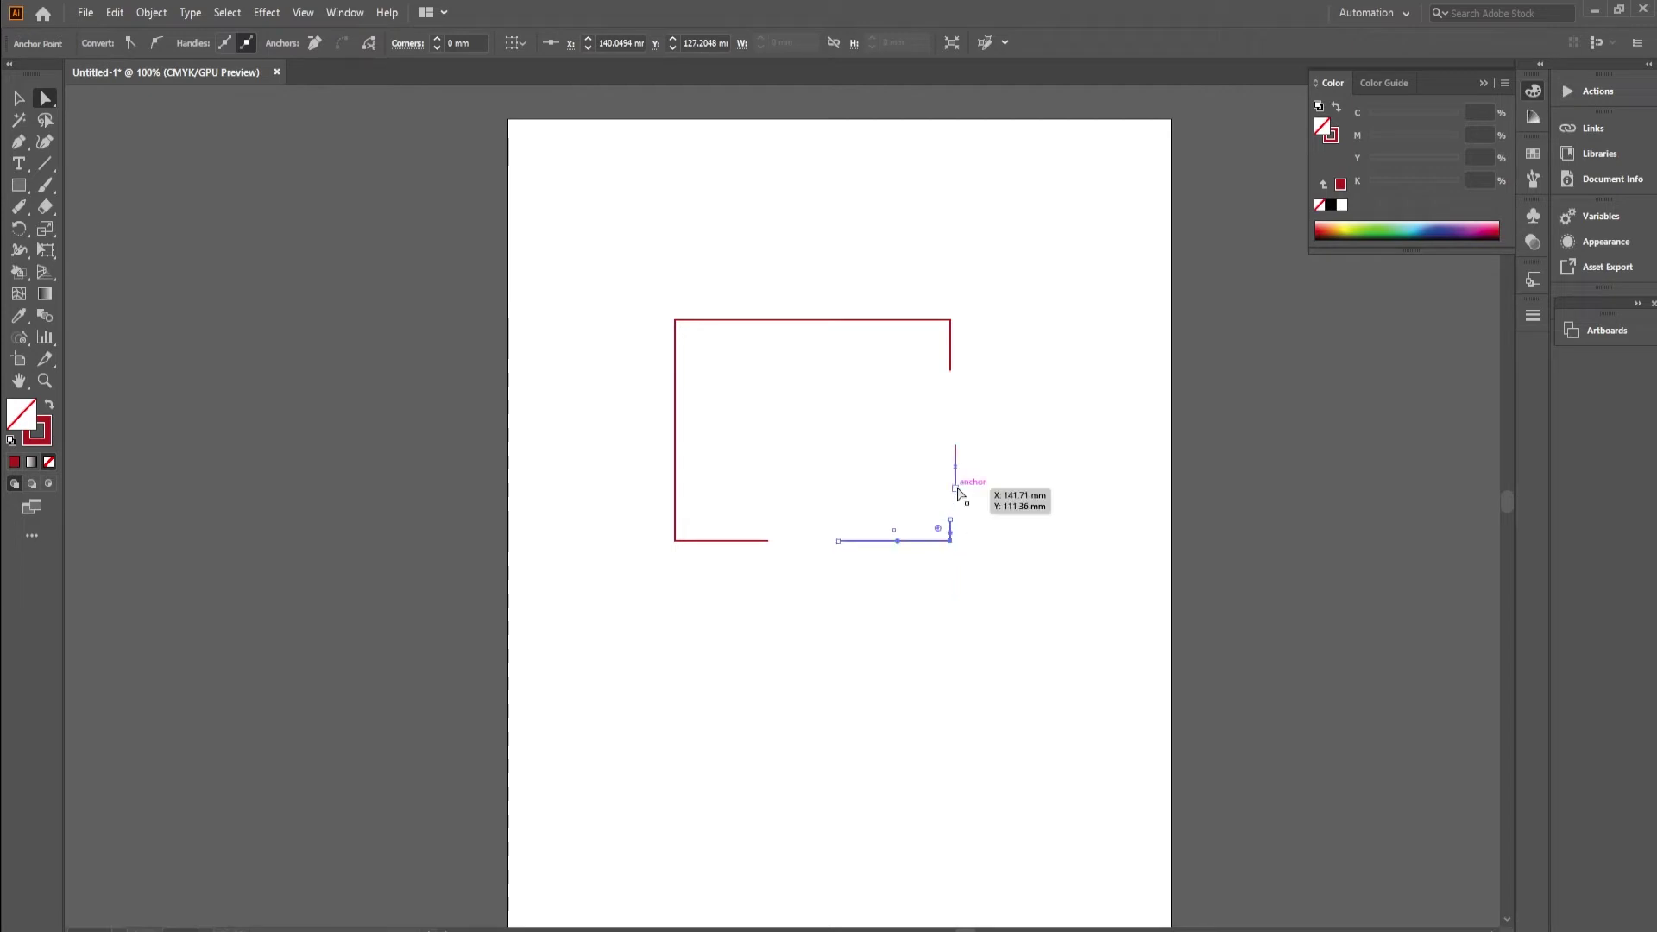
left_click(962, 465)
mouse_move(1079, 435)
left_mouse_down()
mouse_move(950, 496)
mouse_move(1010, 456)
left_mouse_up()
Drag the cut rectangle pieces apart, then select all the artwork and delete it.
left_click(20, 100)
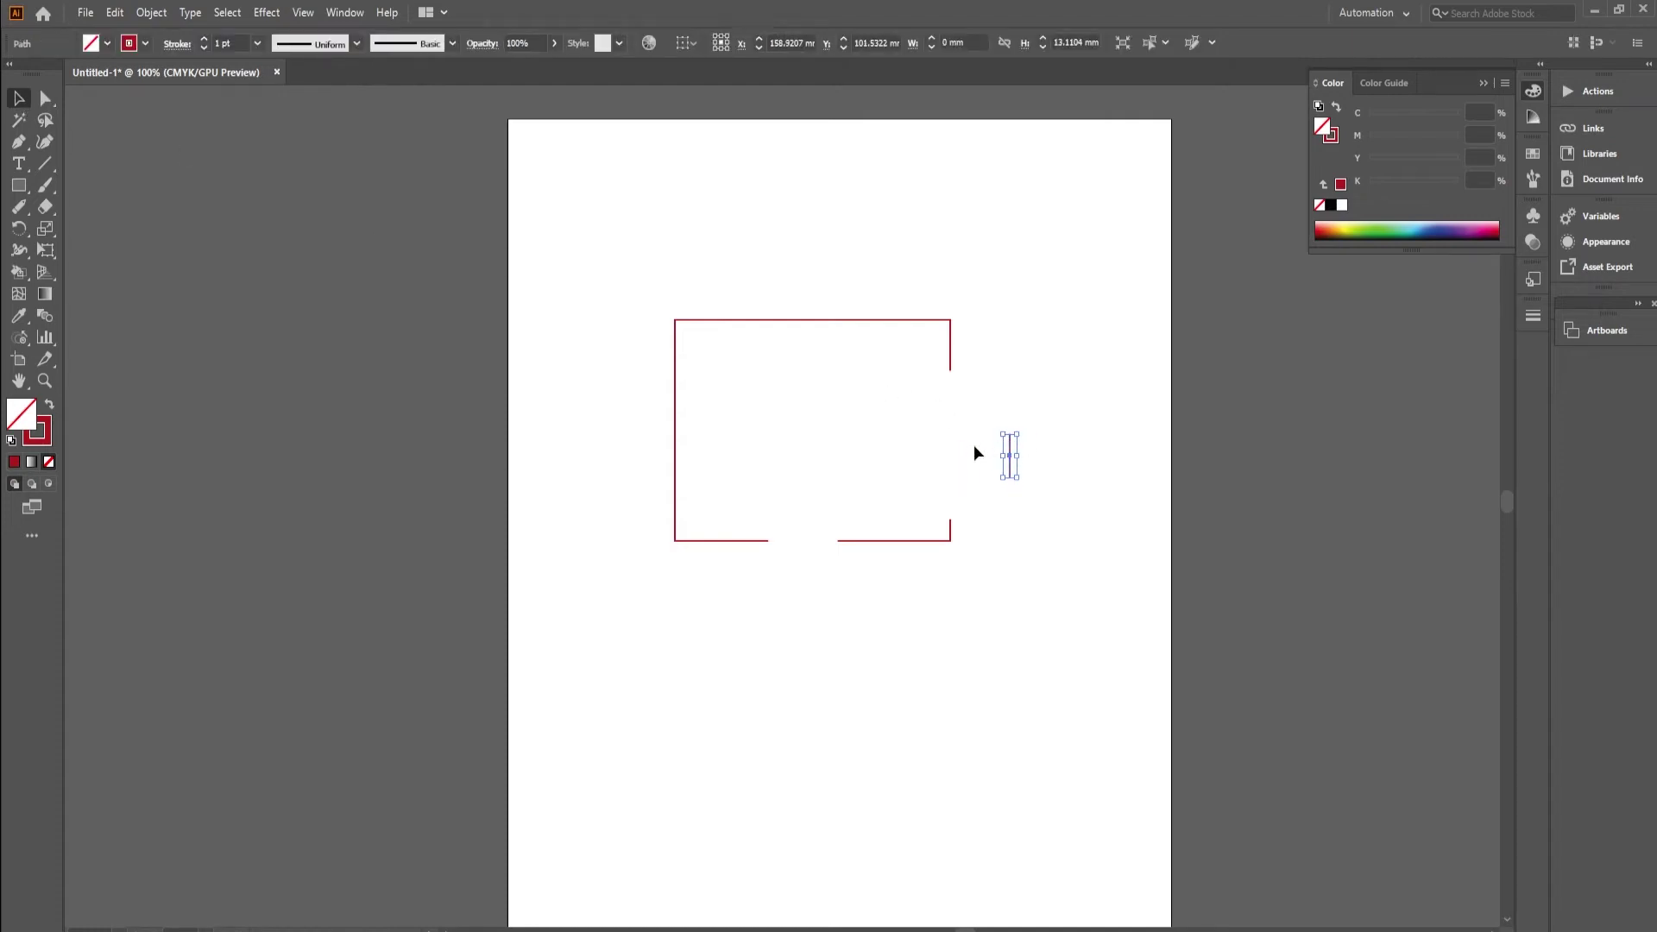
left_click_drag(926, 542, 936, 616)
left_click_drag(676, 469, 597, 396)
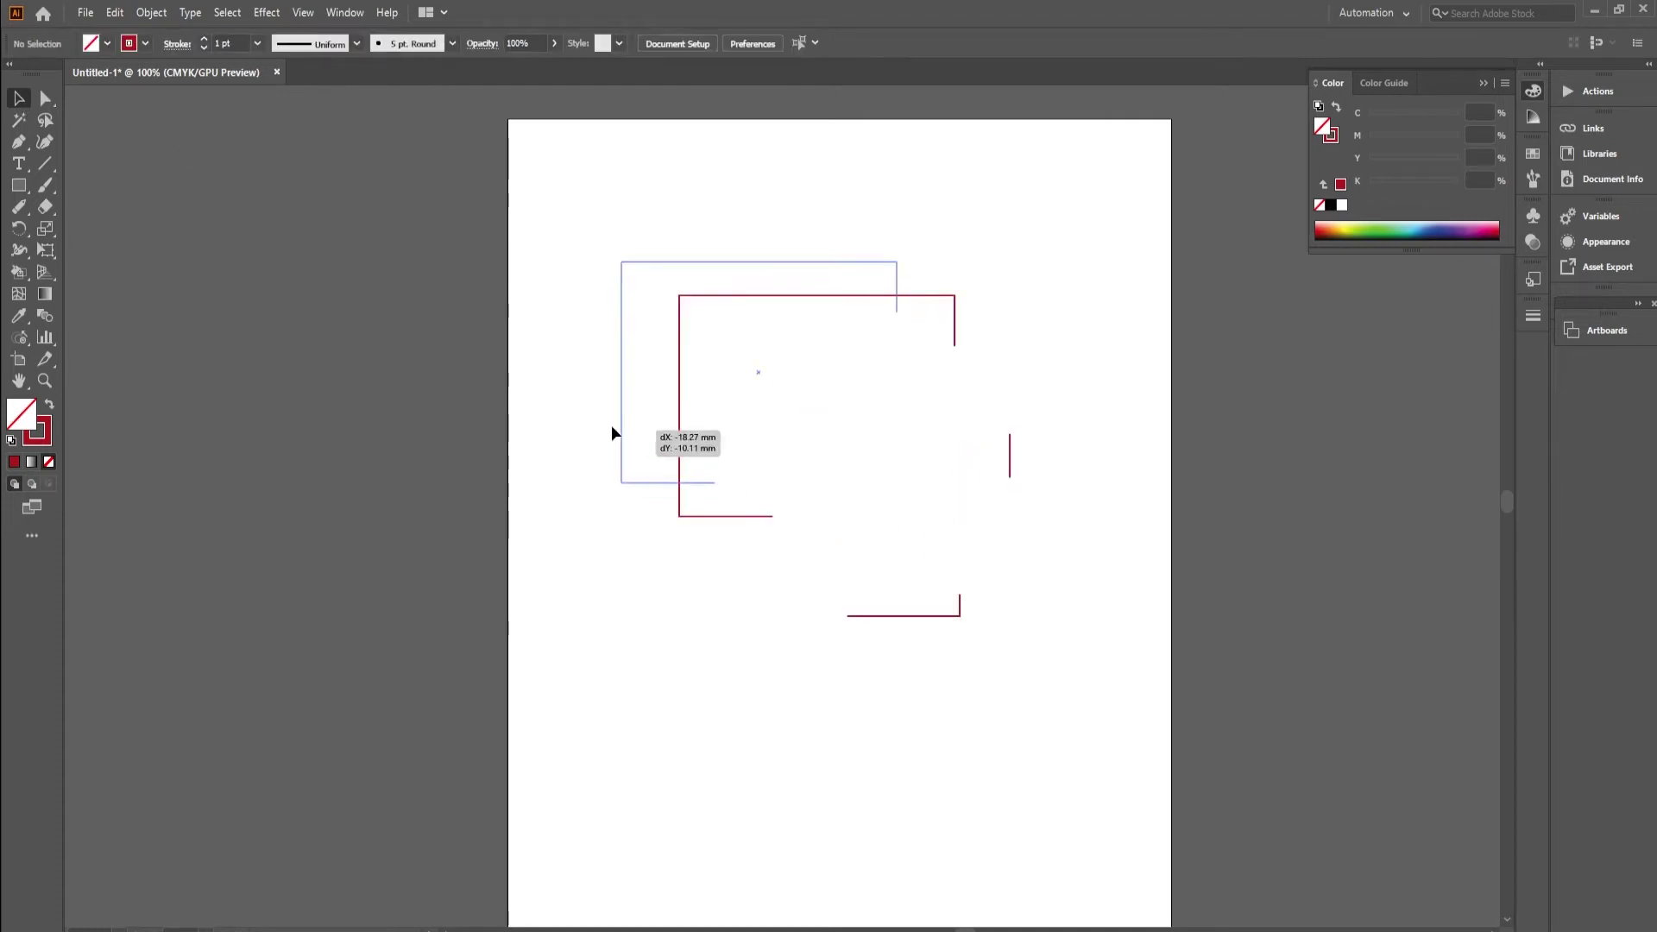
left_click_drag(1008, 458, 1126, 419)
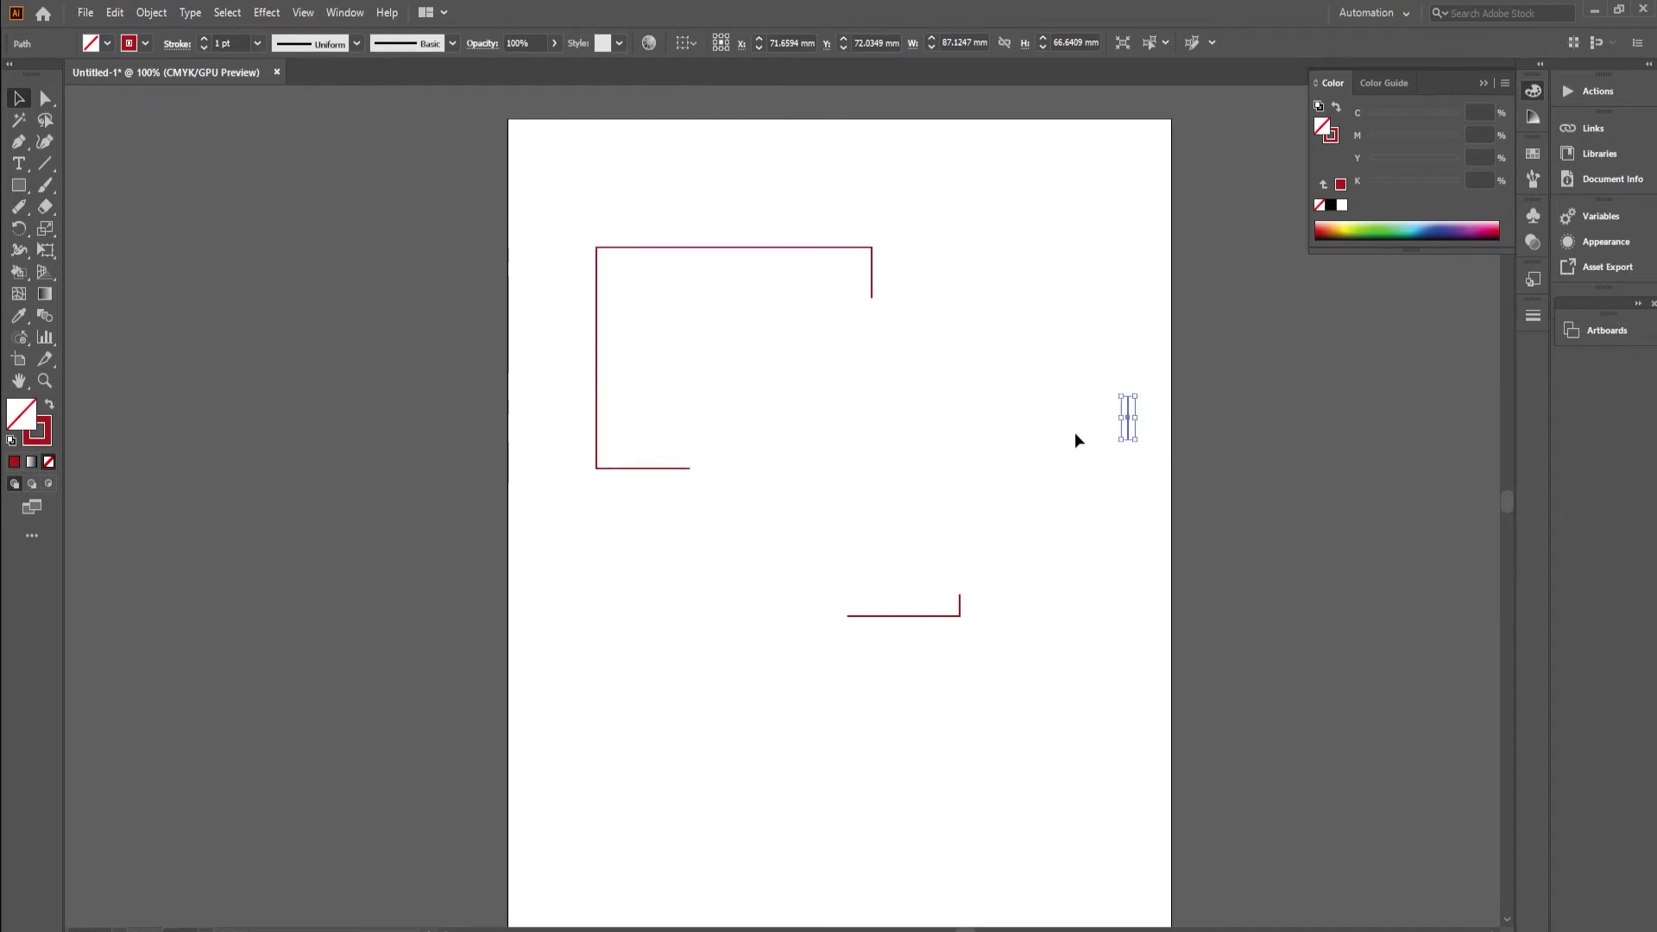
left_click_drag(924, 616, 875, 440)
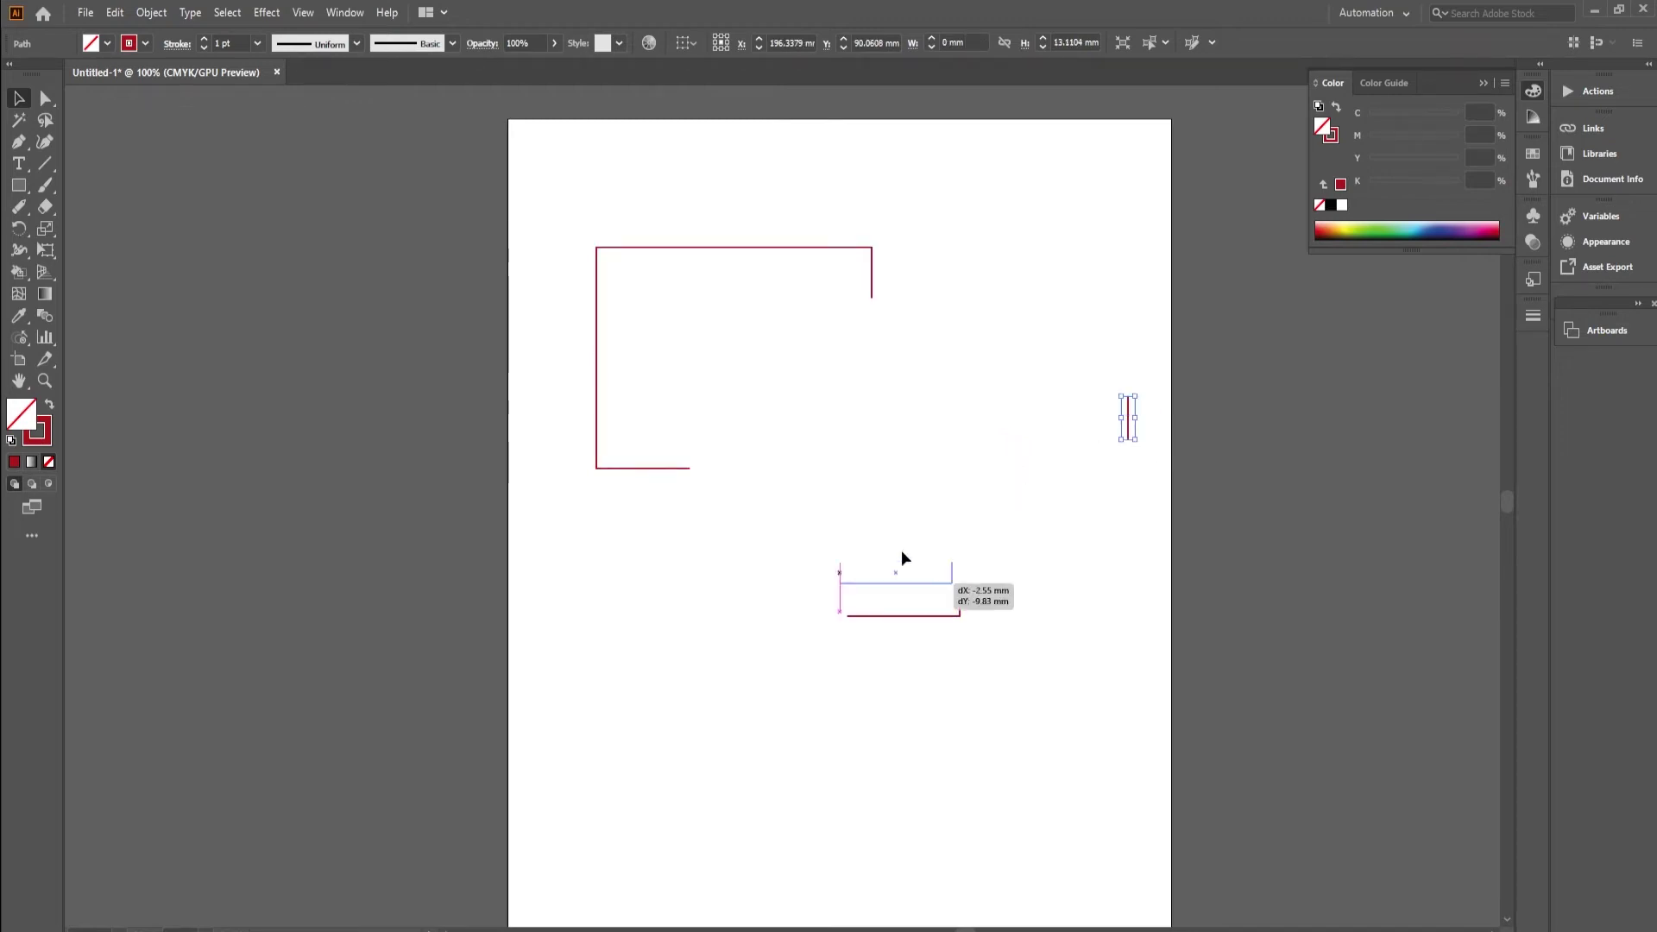
left_click_drag(1128, 416, 996, 417)
left_click_drag(855, 449, 858, 509)
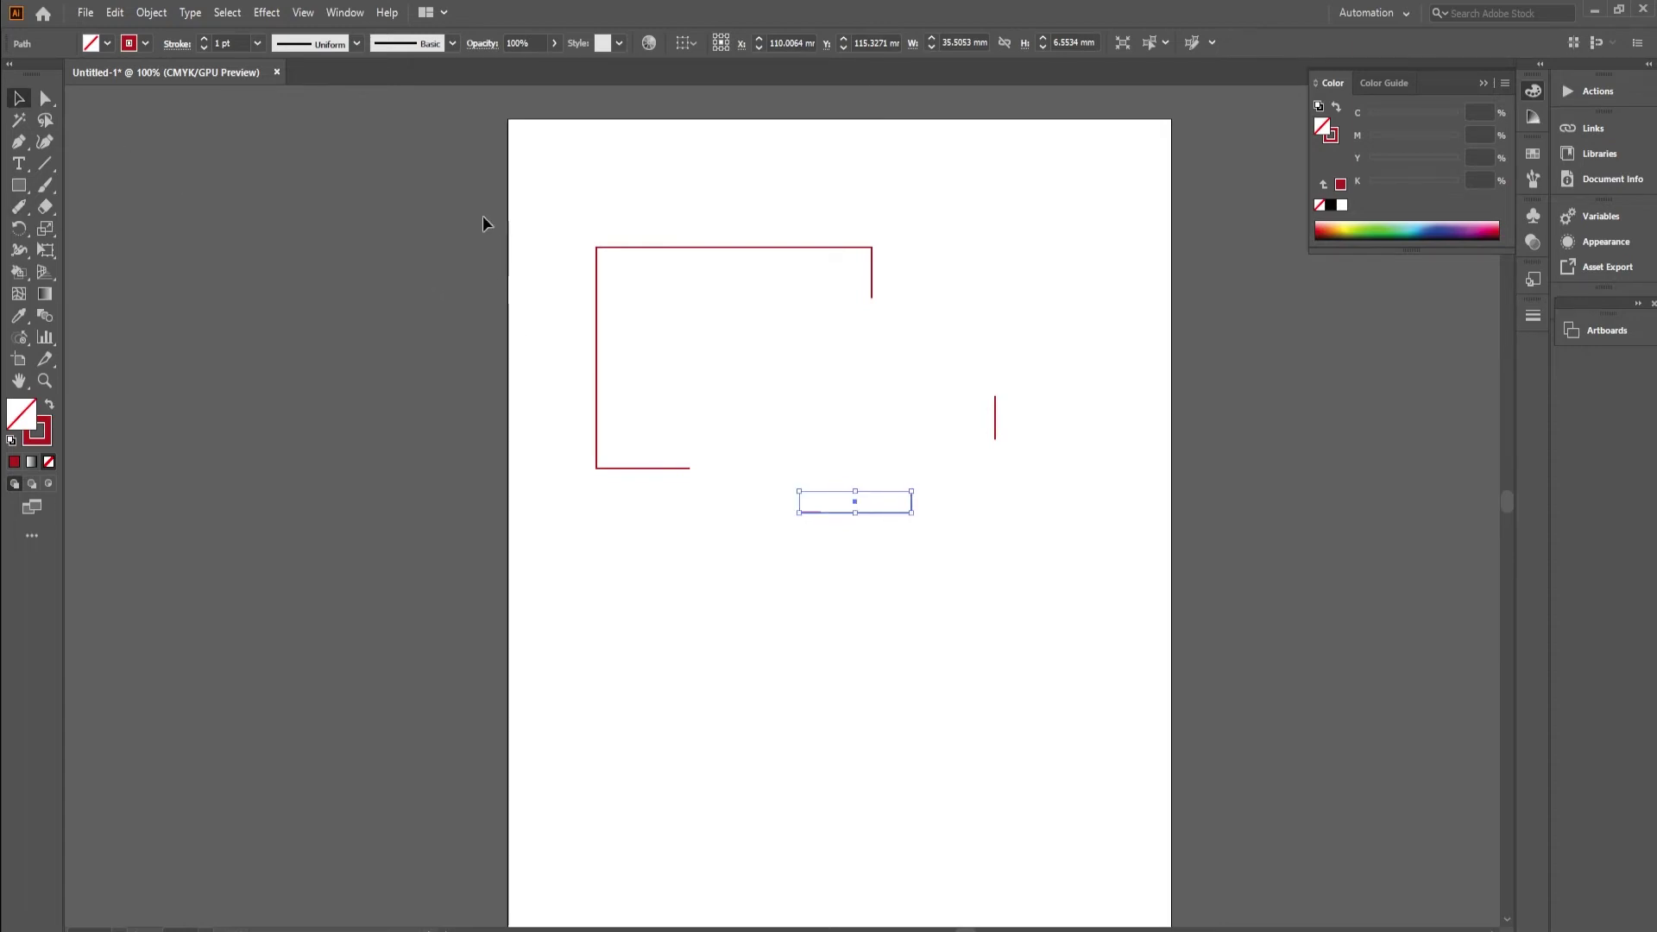
key("ctrl+a")
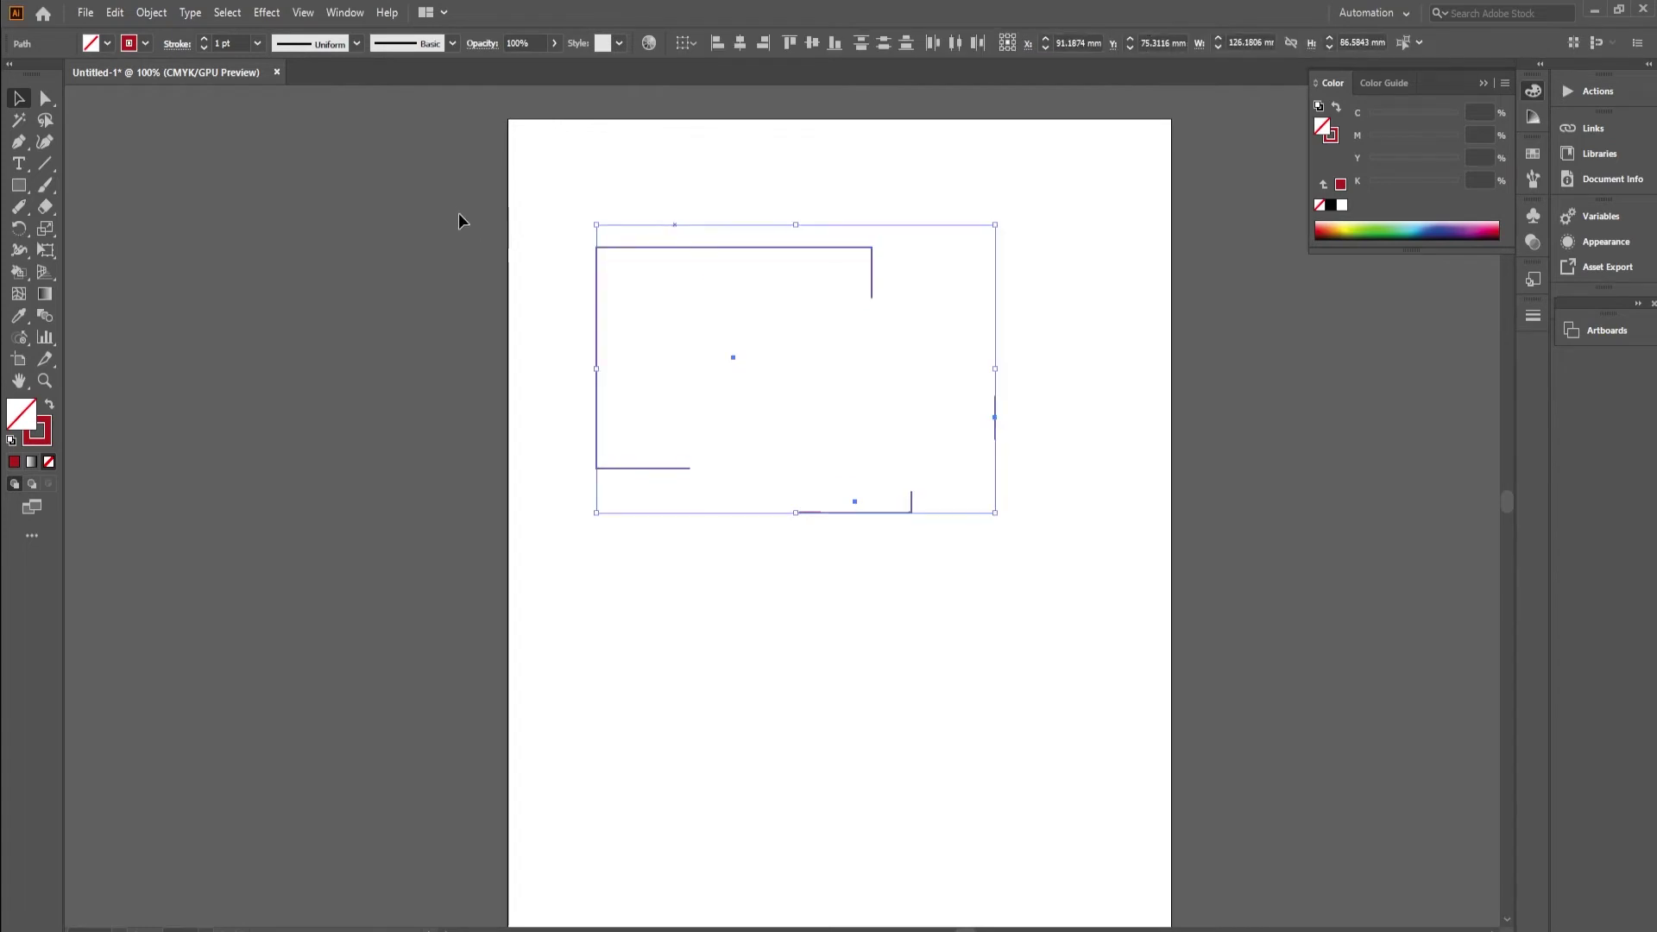
key("Delete")
Draw two separate near-vertical Pen lines at the left and right.
key("n")
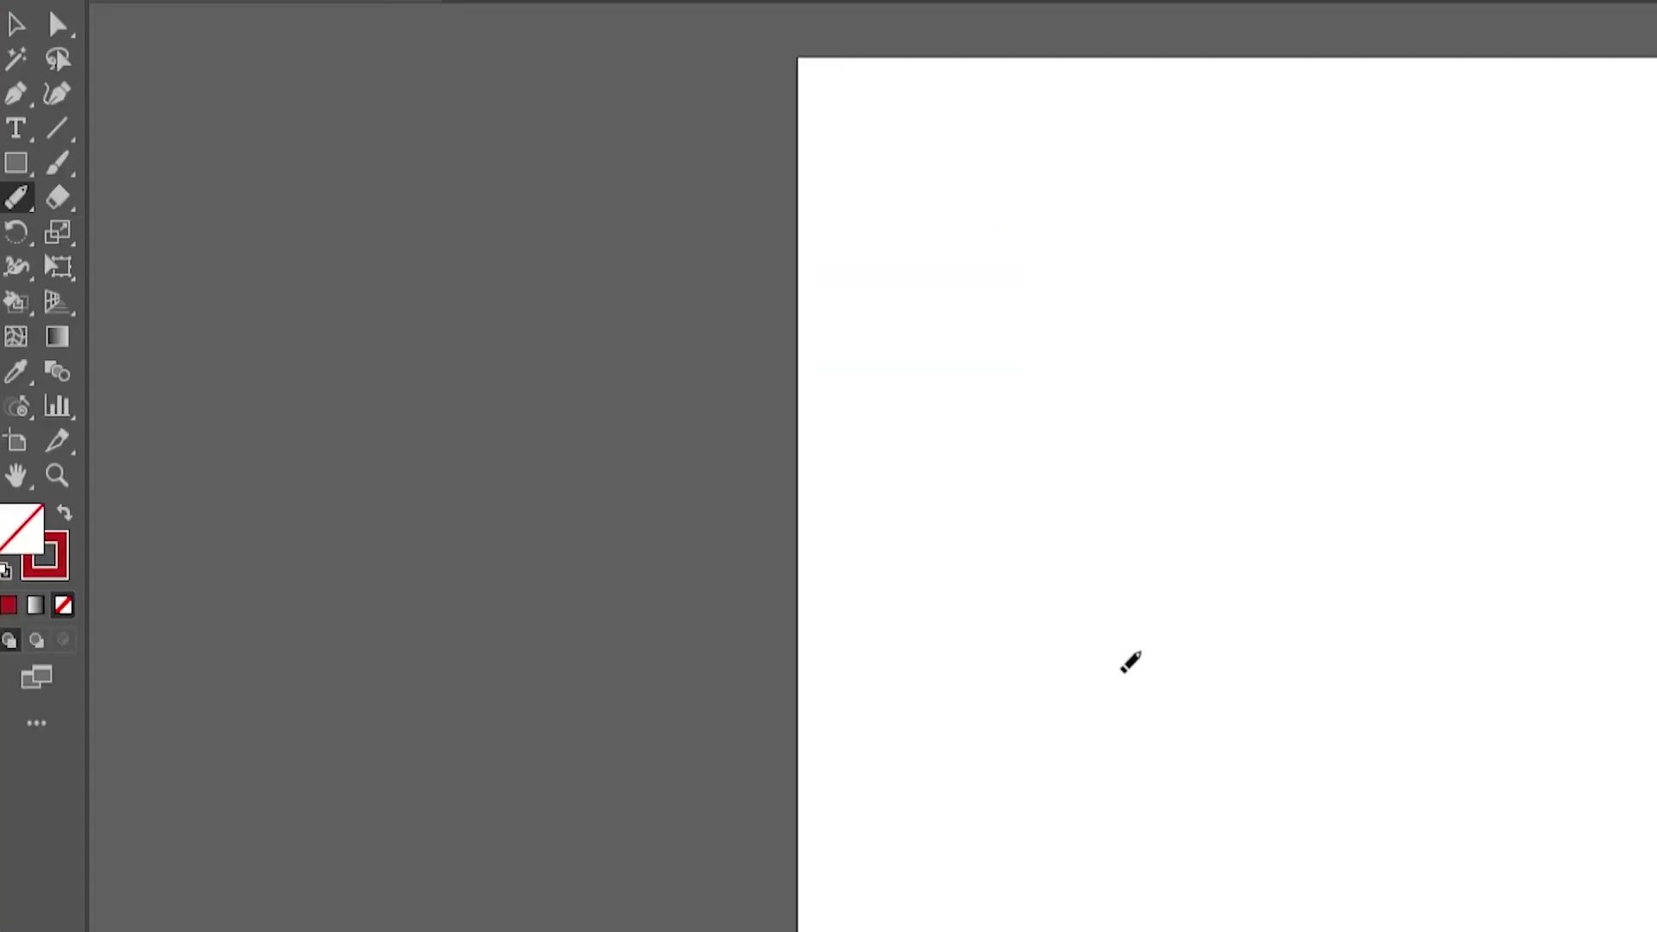
left_click(16, 198)
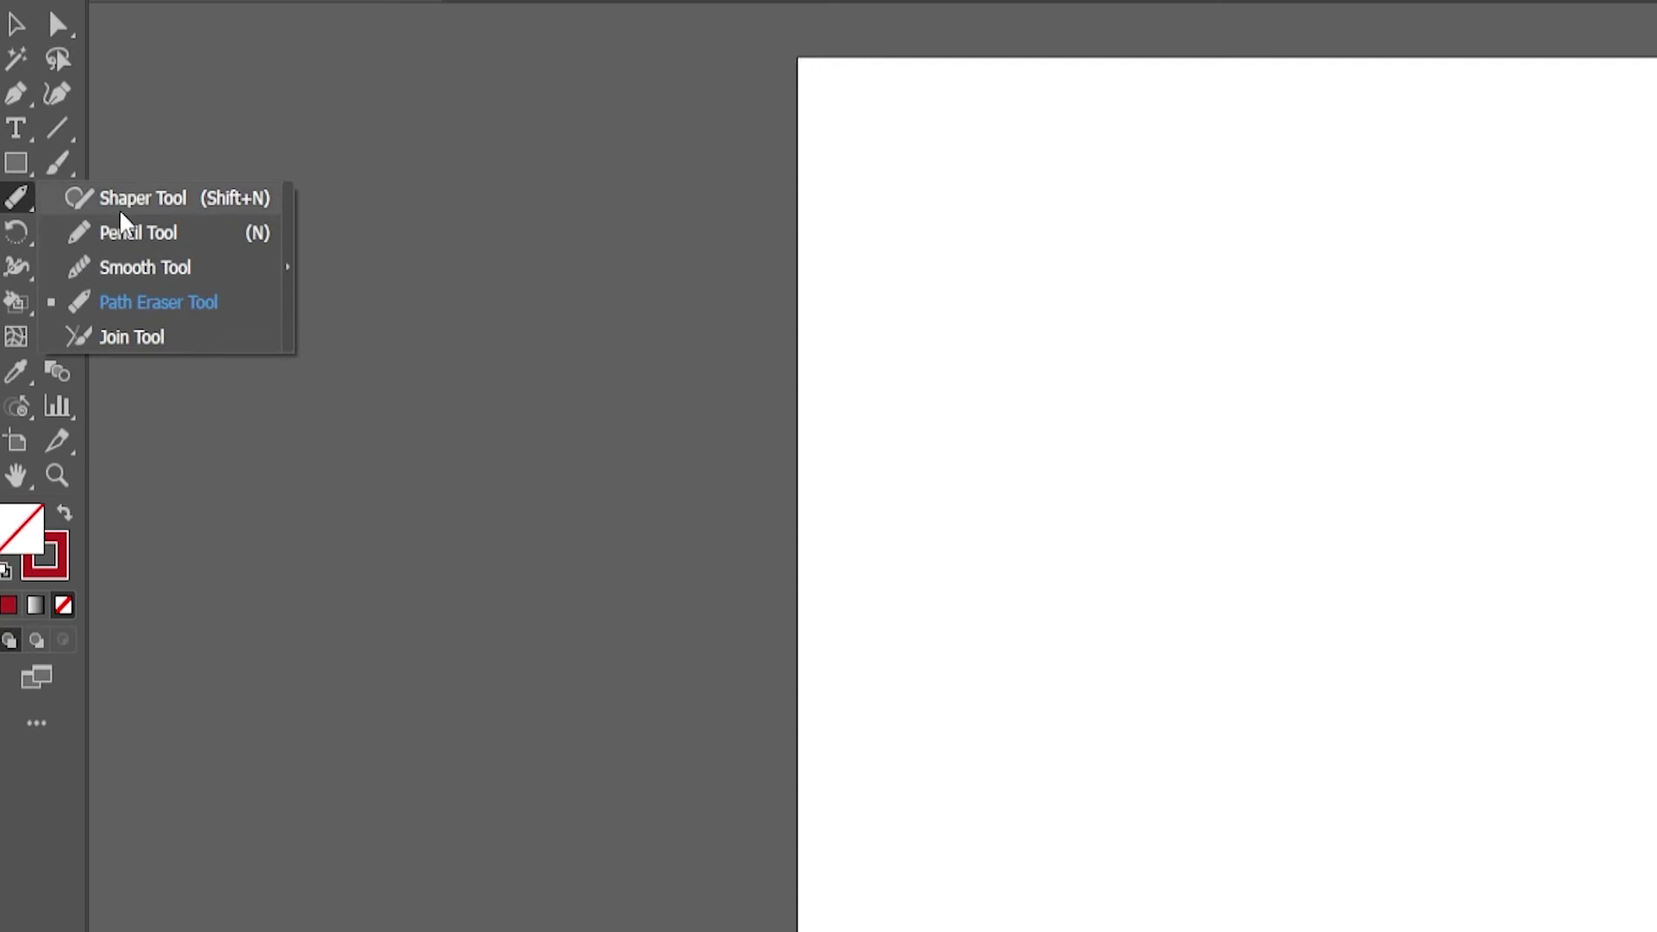
left_click(169, 345)
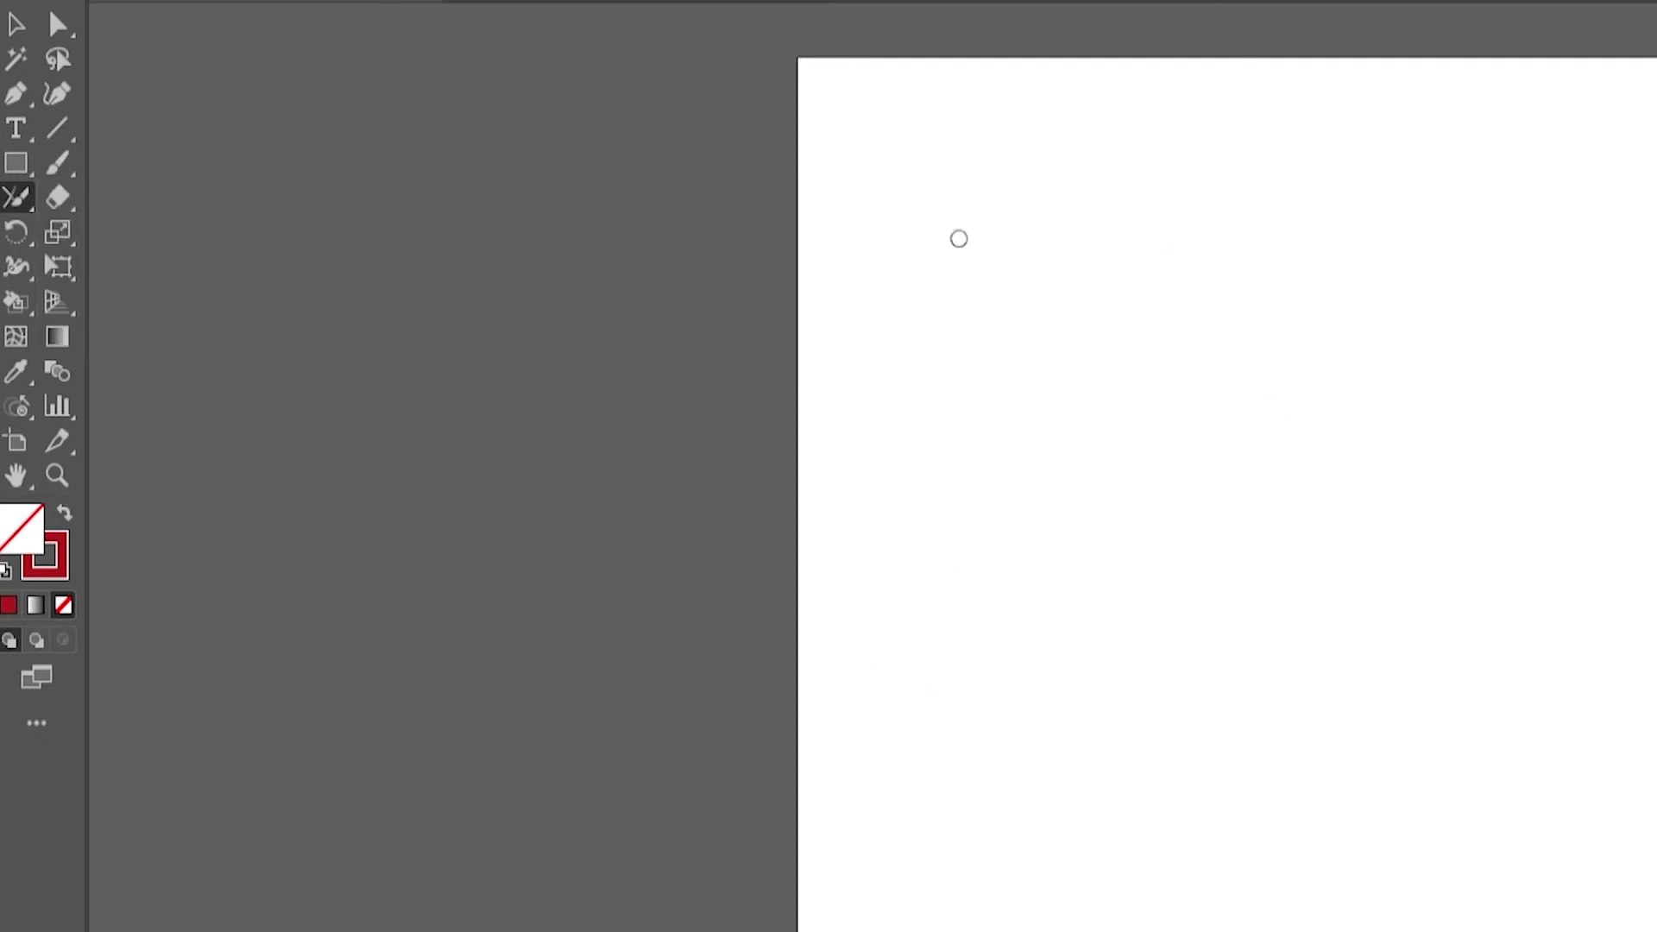
left_click(16, 93)
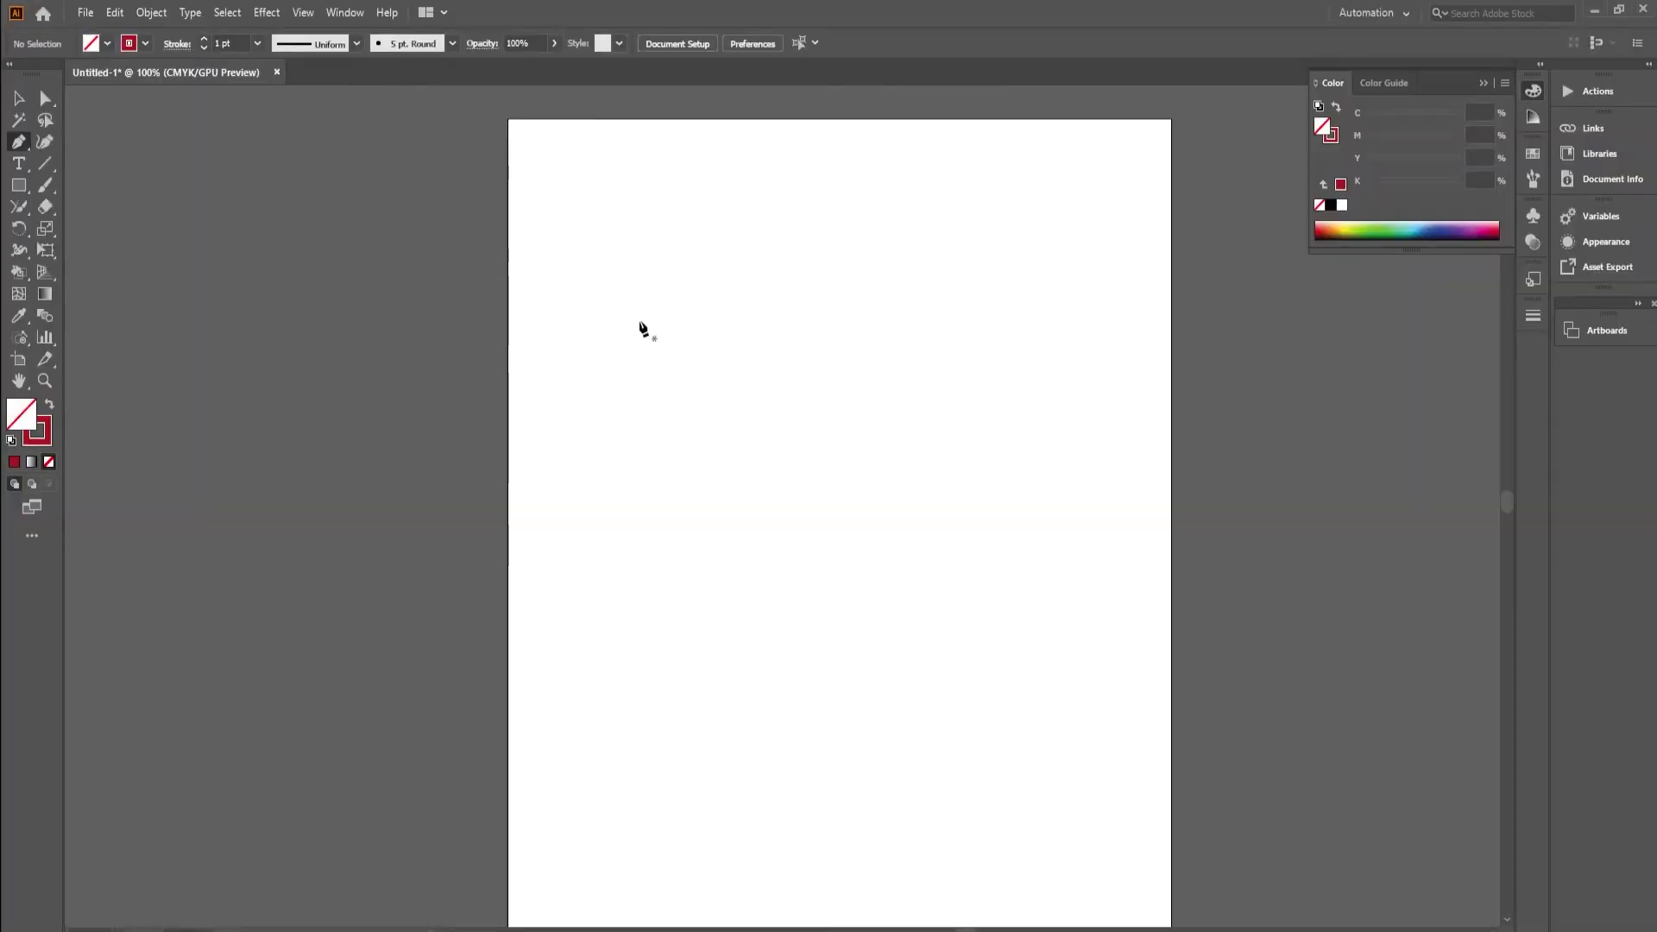
left_click(678, 304)
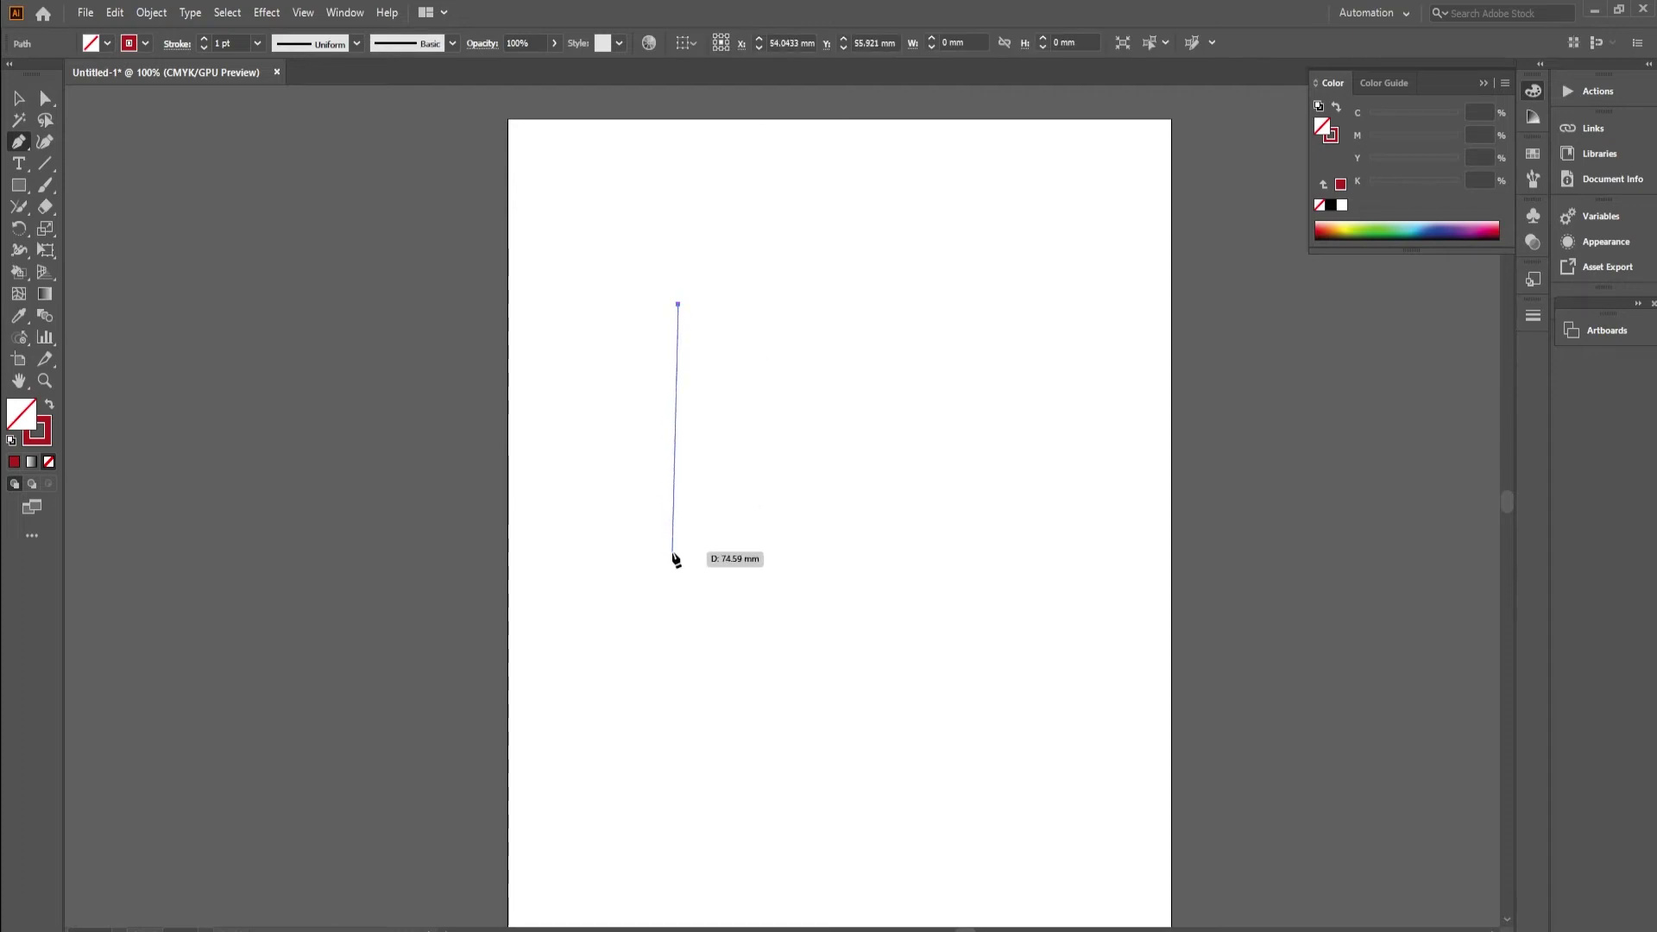
left_click(672, 551)
key("Escape")
left_click(948, 280)
left_click(915, 570)
left_click(890, 389, "ctrl")
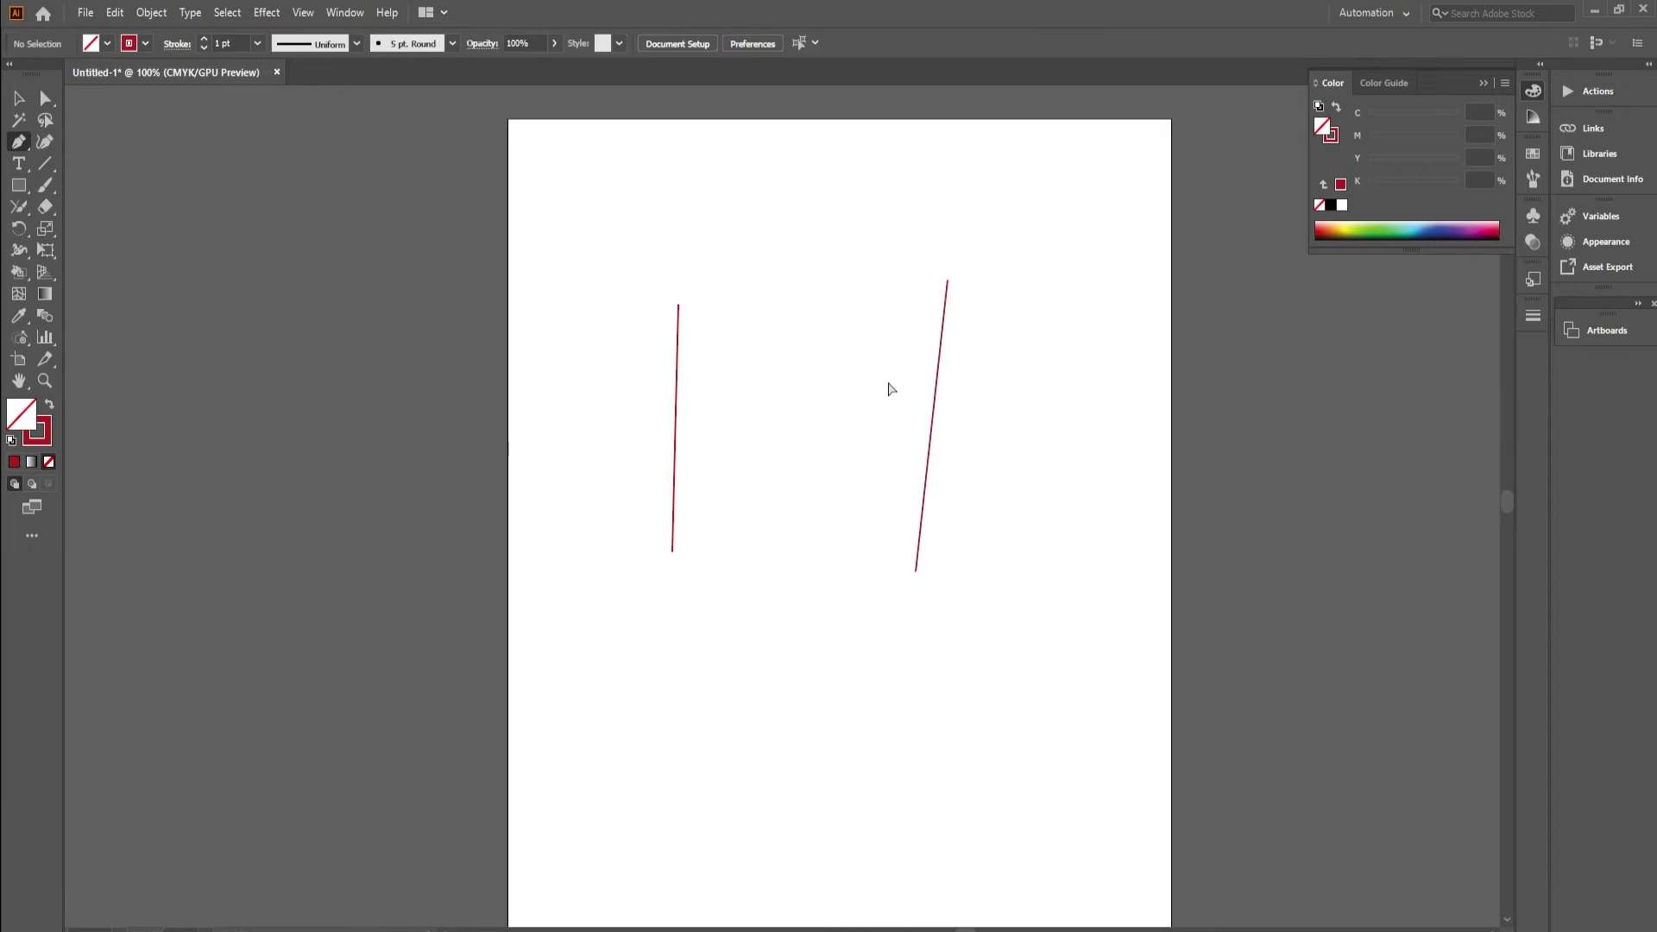
Draw top and bottom horizontal lines crossing both verticals with overhanging ends.
left_click(629, 329)
left_click(1006, 324, "ctrl")
left_click(965, 324)
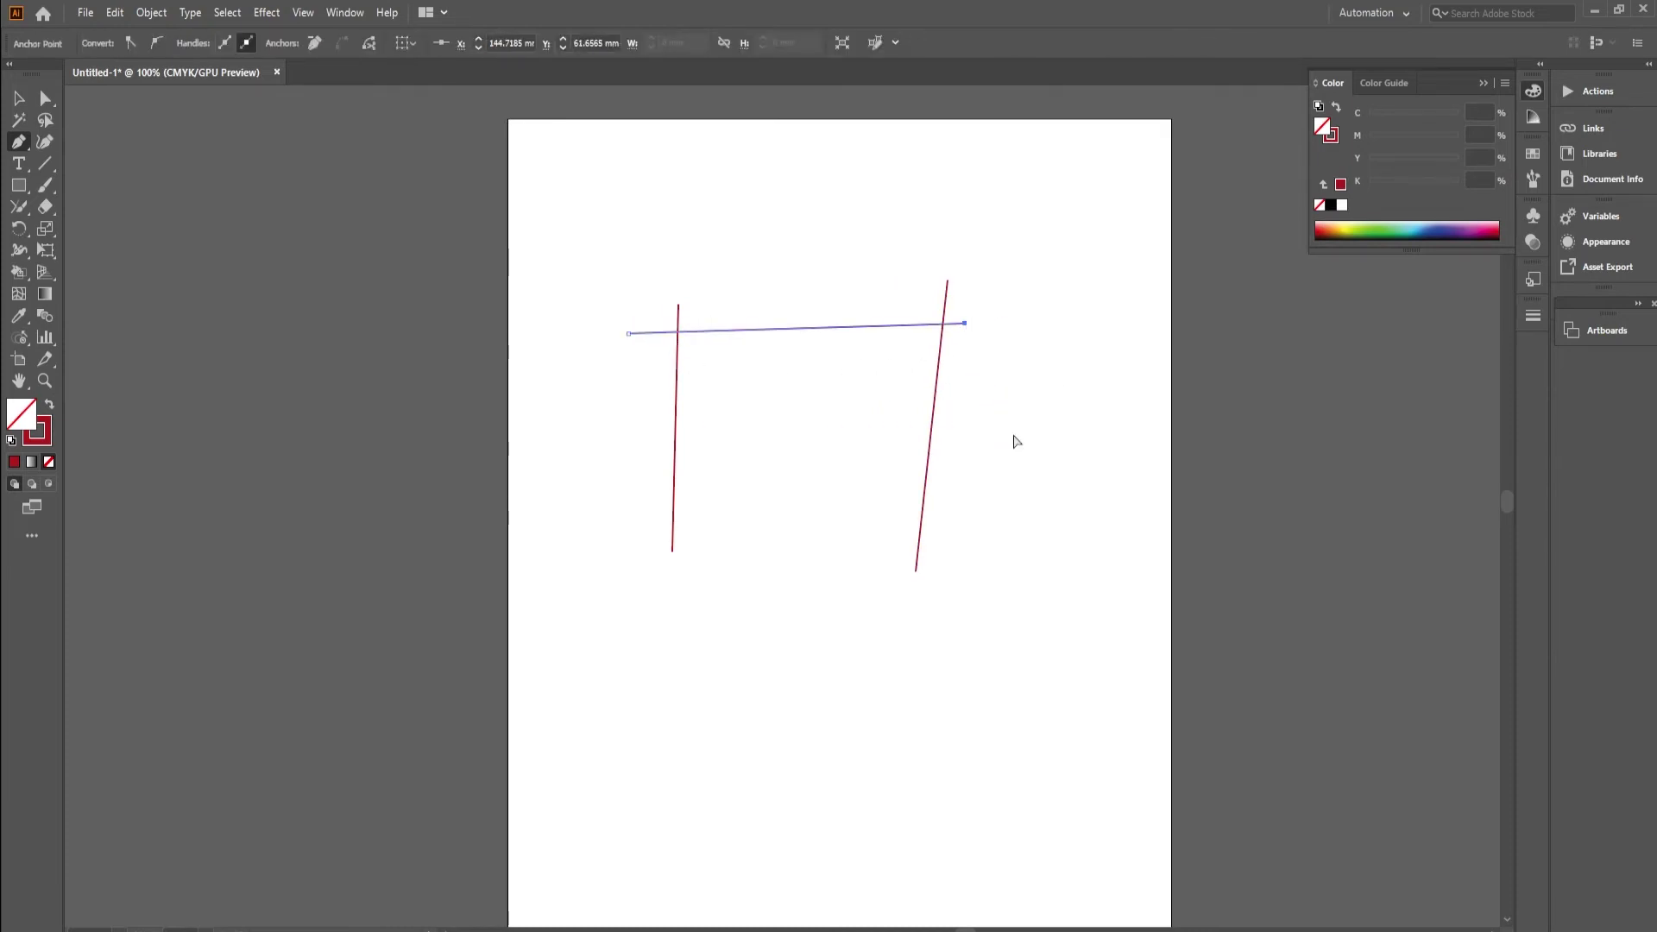
left_click(963, 455, "ctrl")
left_click(622, 472)
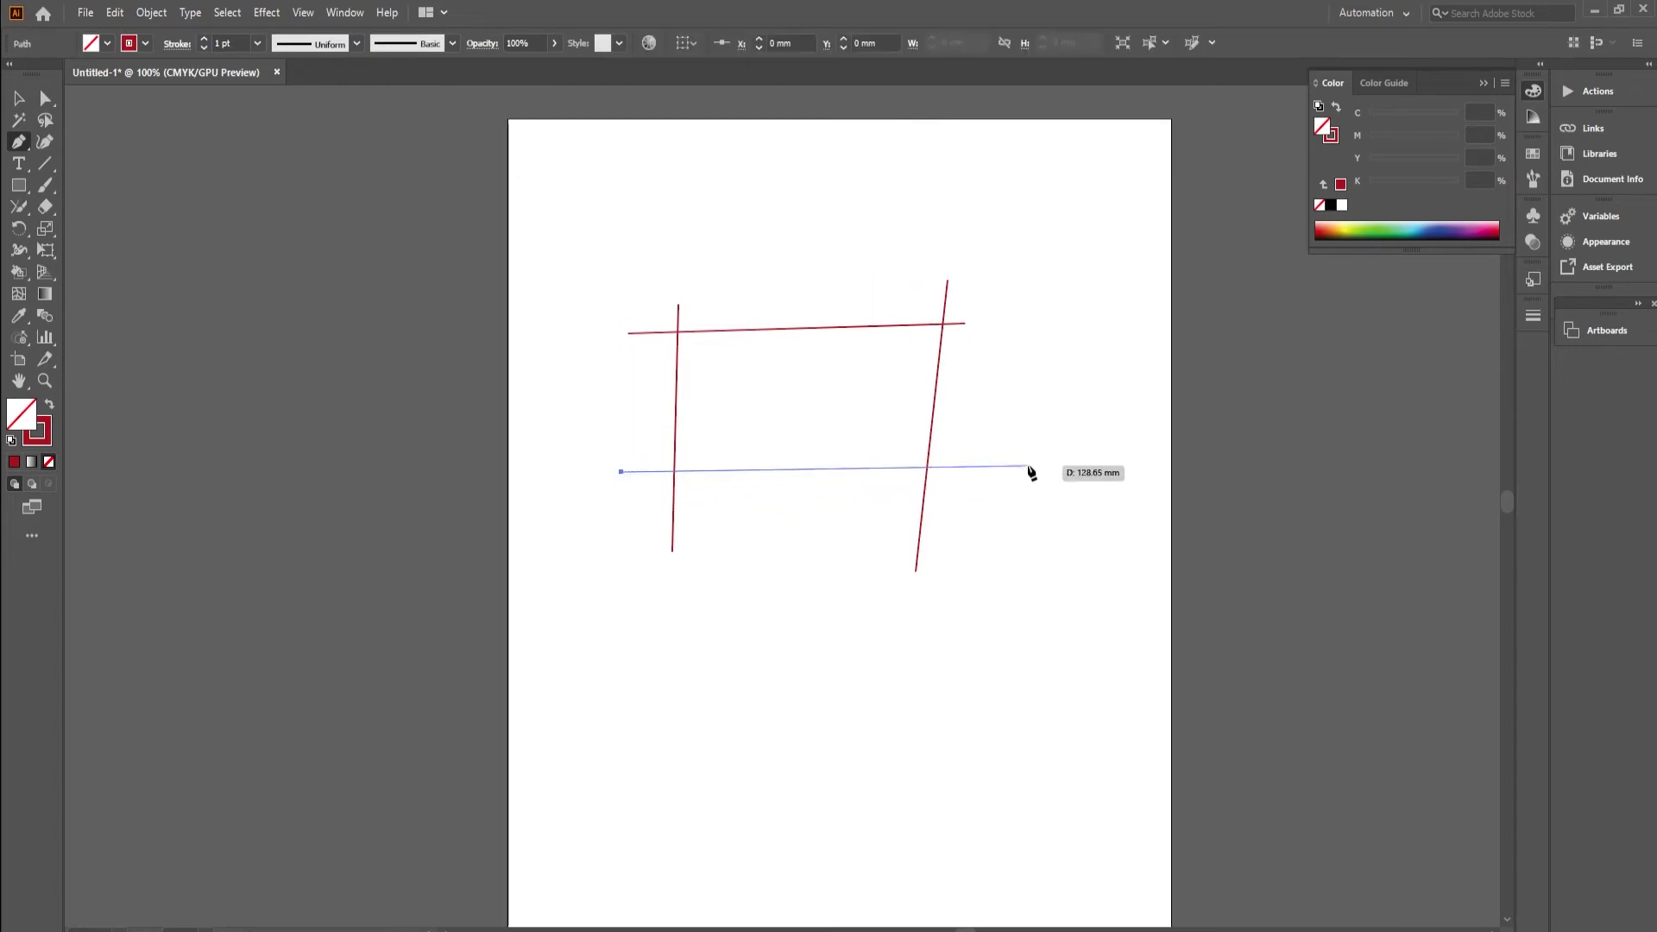
left_click(1015, 476)
left_click(880, 514, "ctrl")
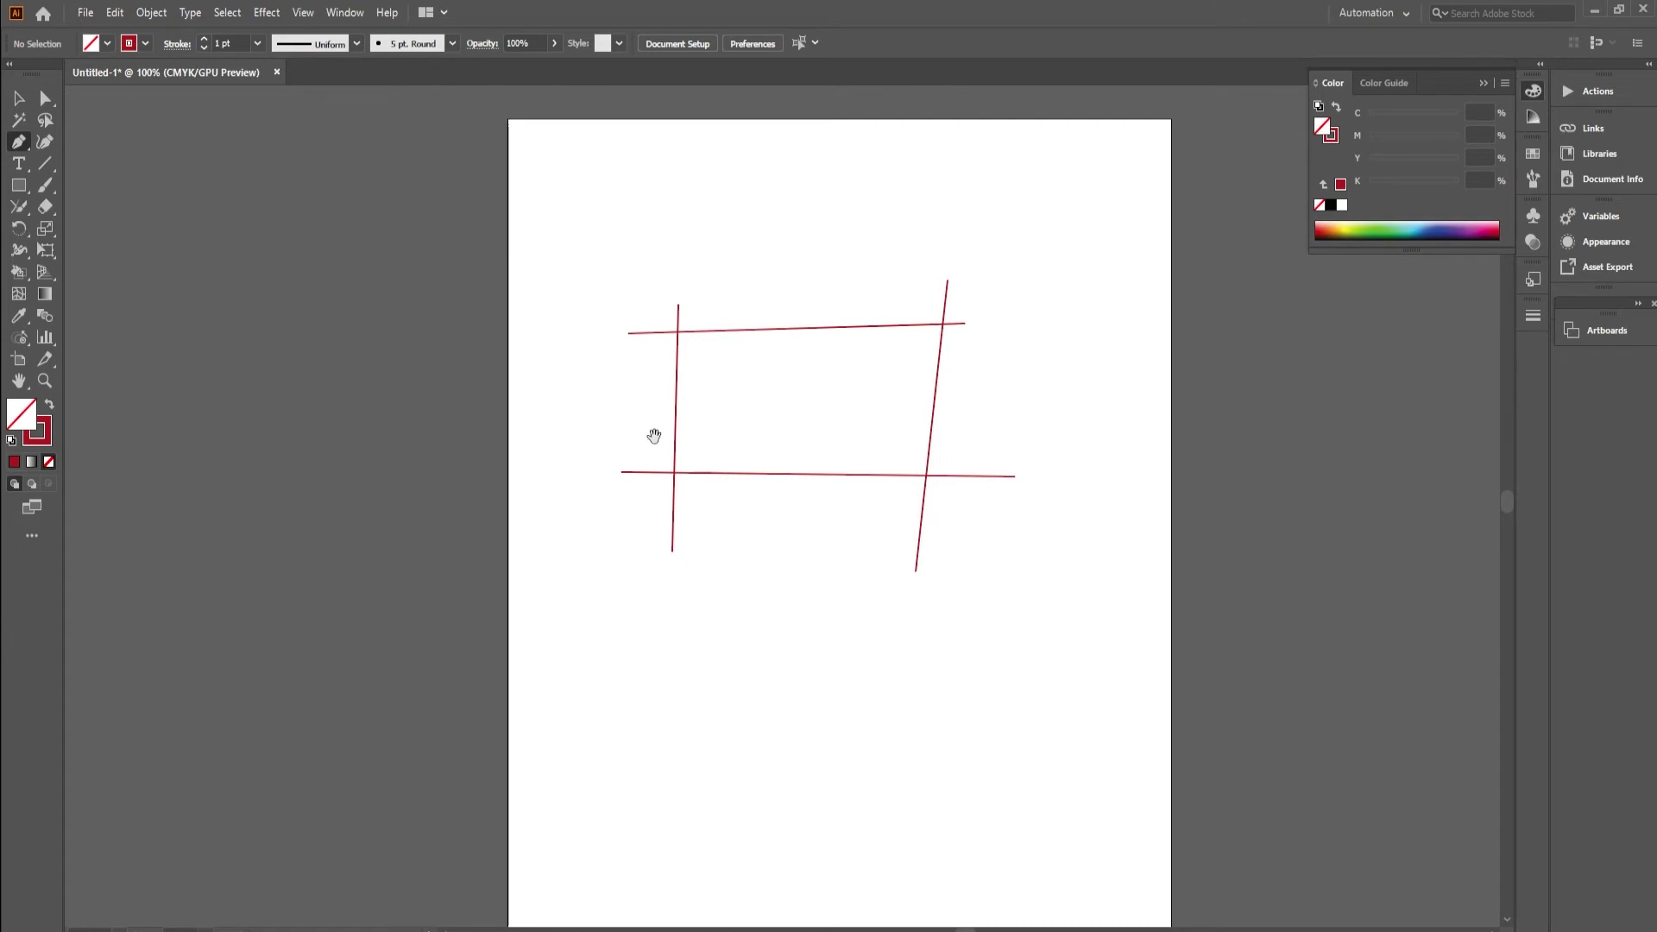
left_click_drag(658, 440, 822, 575)
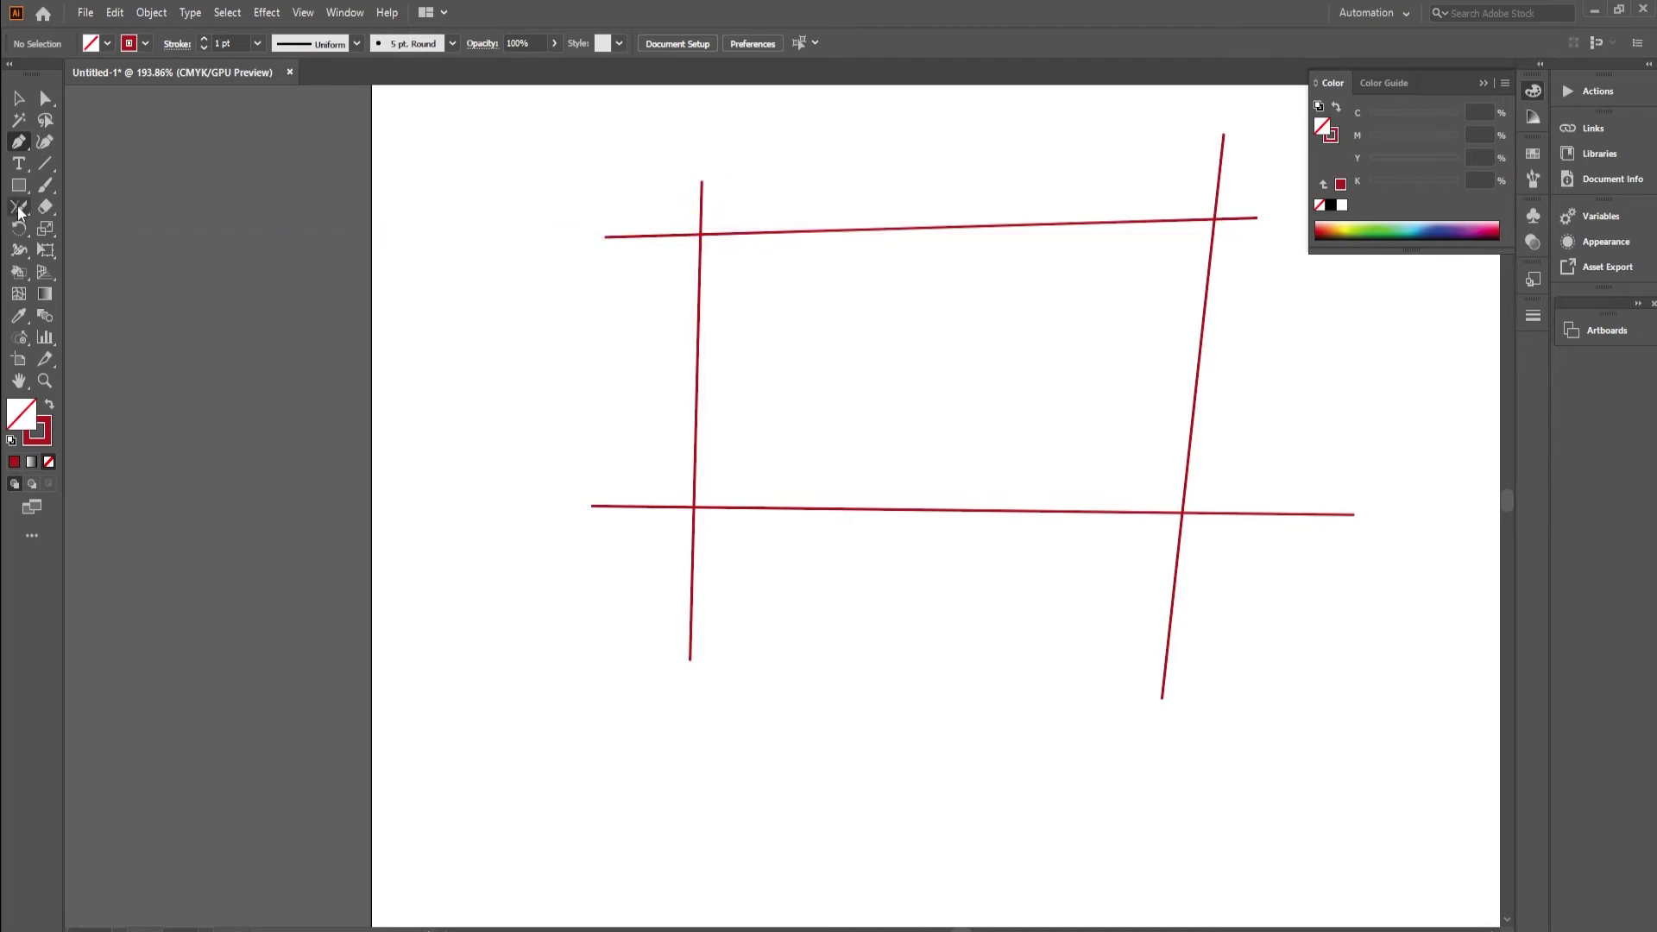
Join the lines at all four corners with the Join Tool, retrying the bottom-left corner.
left_click_drag(18, 211, 82, 295)
left_click_drag(752, 183, 658, 246)
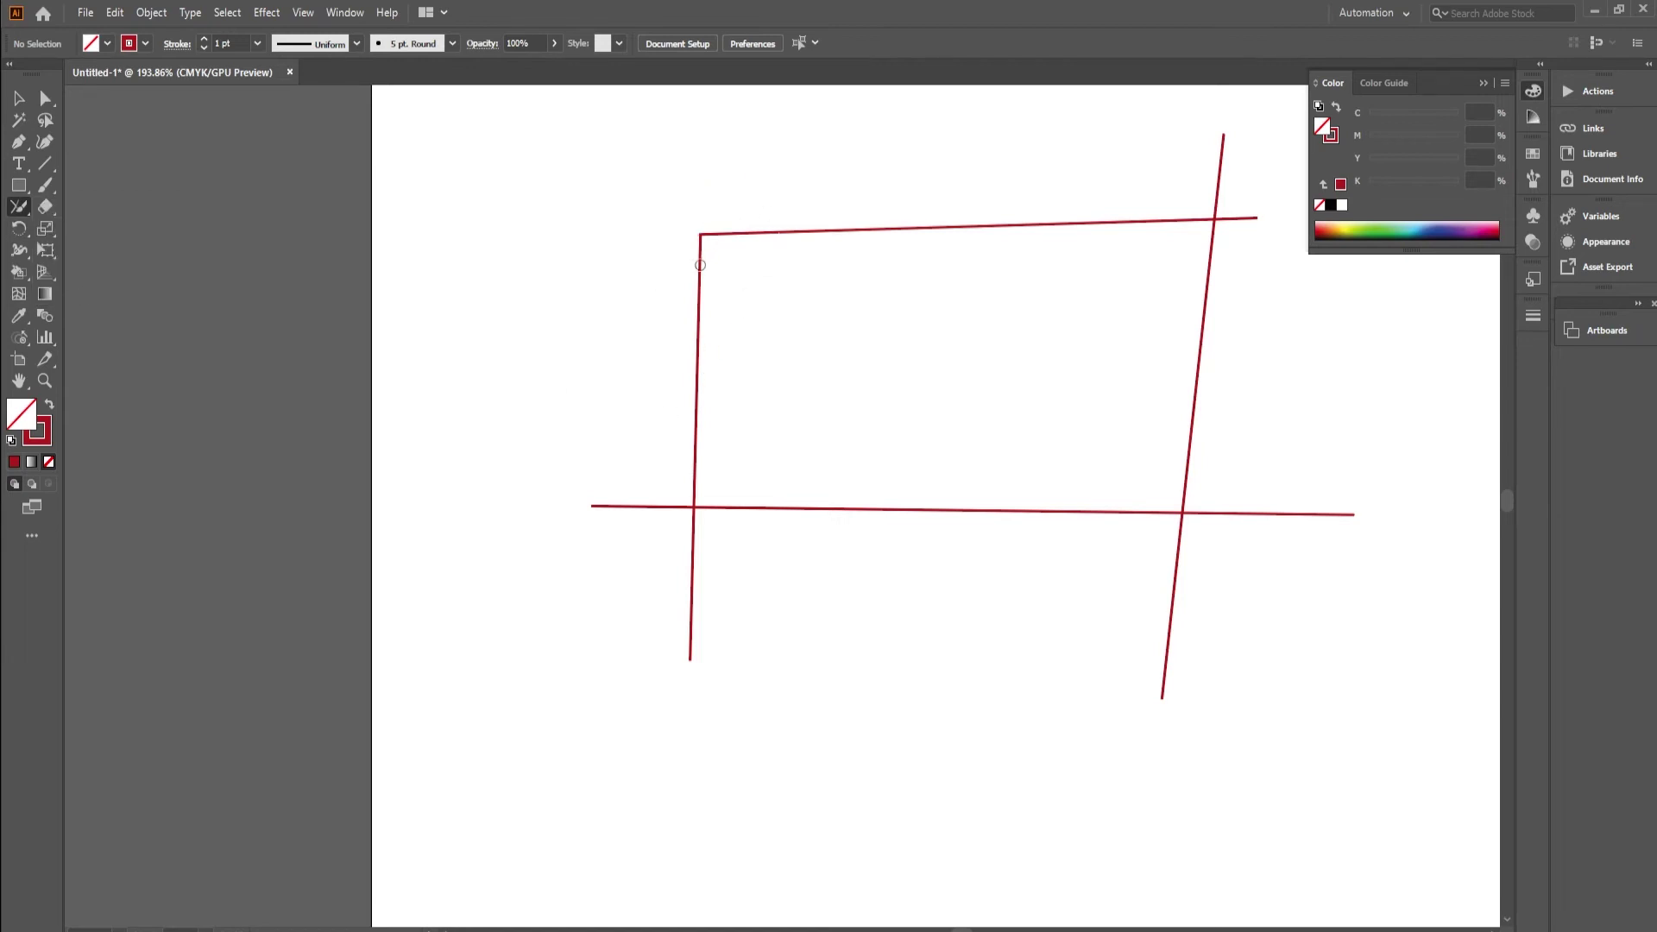
left_click_drag(1184, 161, 1237, 234)
left_click_drag(1243, 423, 1175, 561)
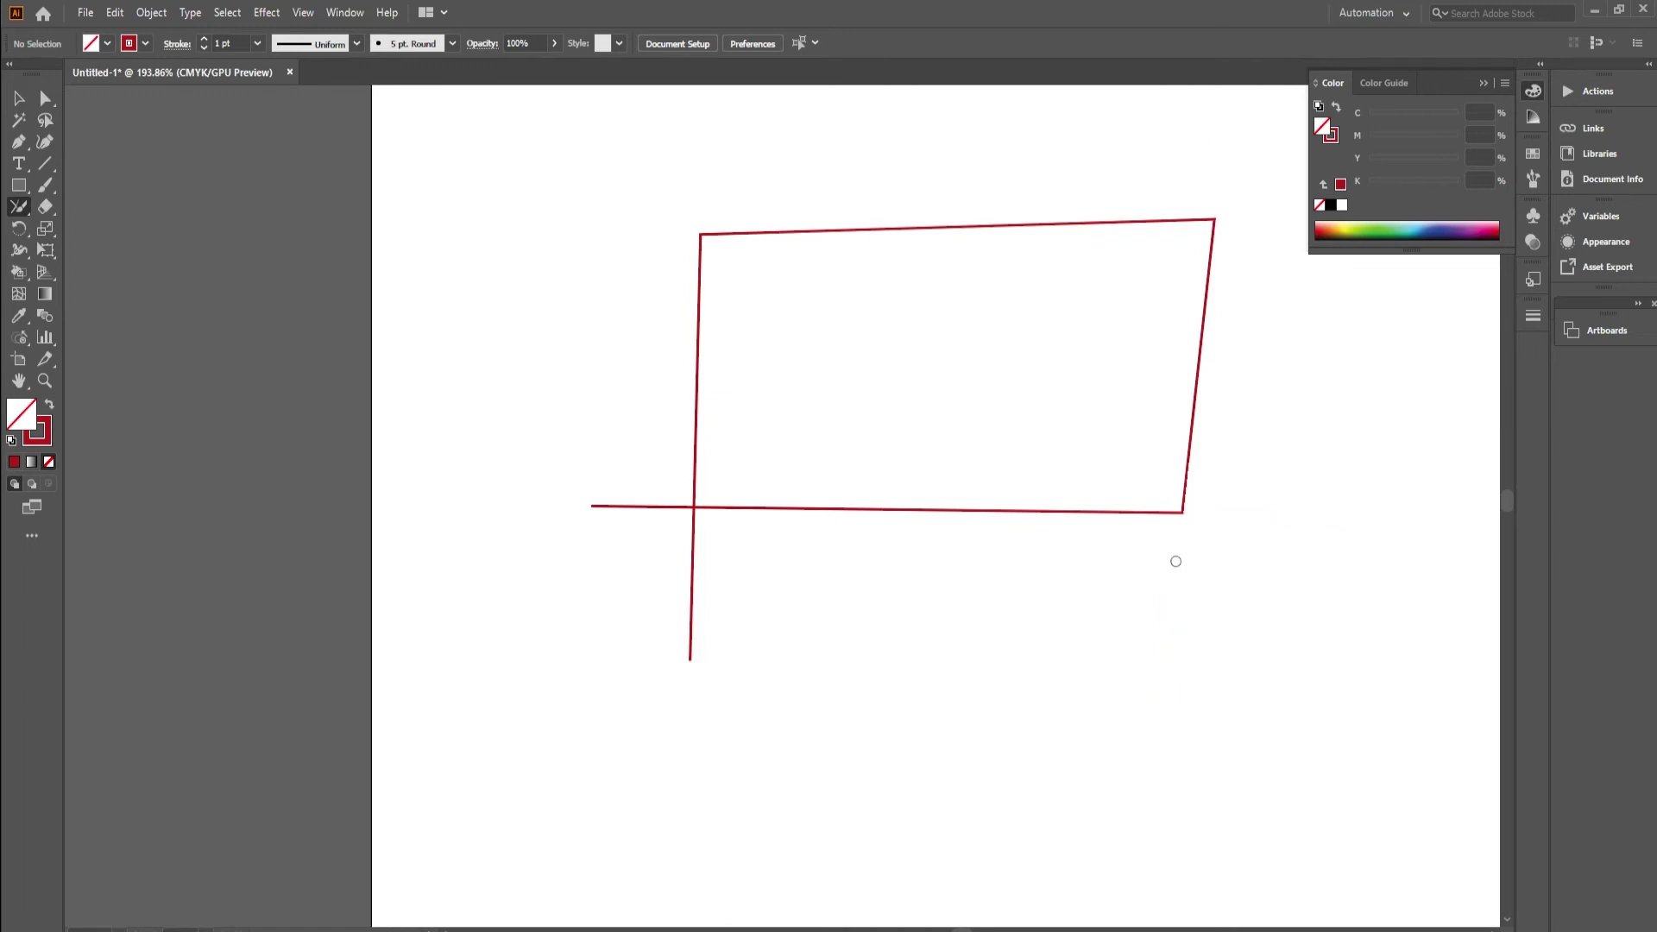
left_click_drag(665, 445, 706, 559)
left_click_drag(616, 451, 712, 595)
left_click_drag(669, 482, 764, 596)
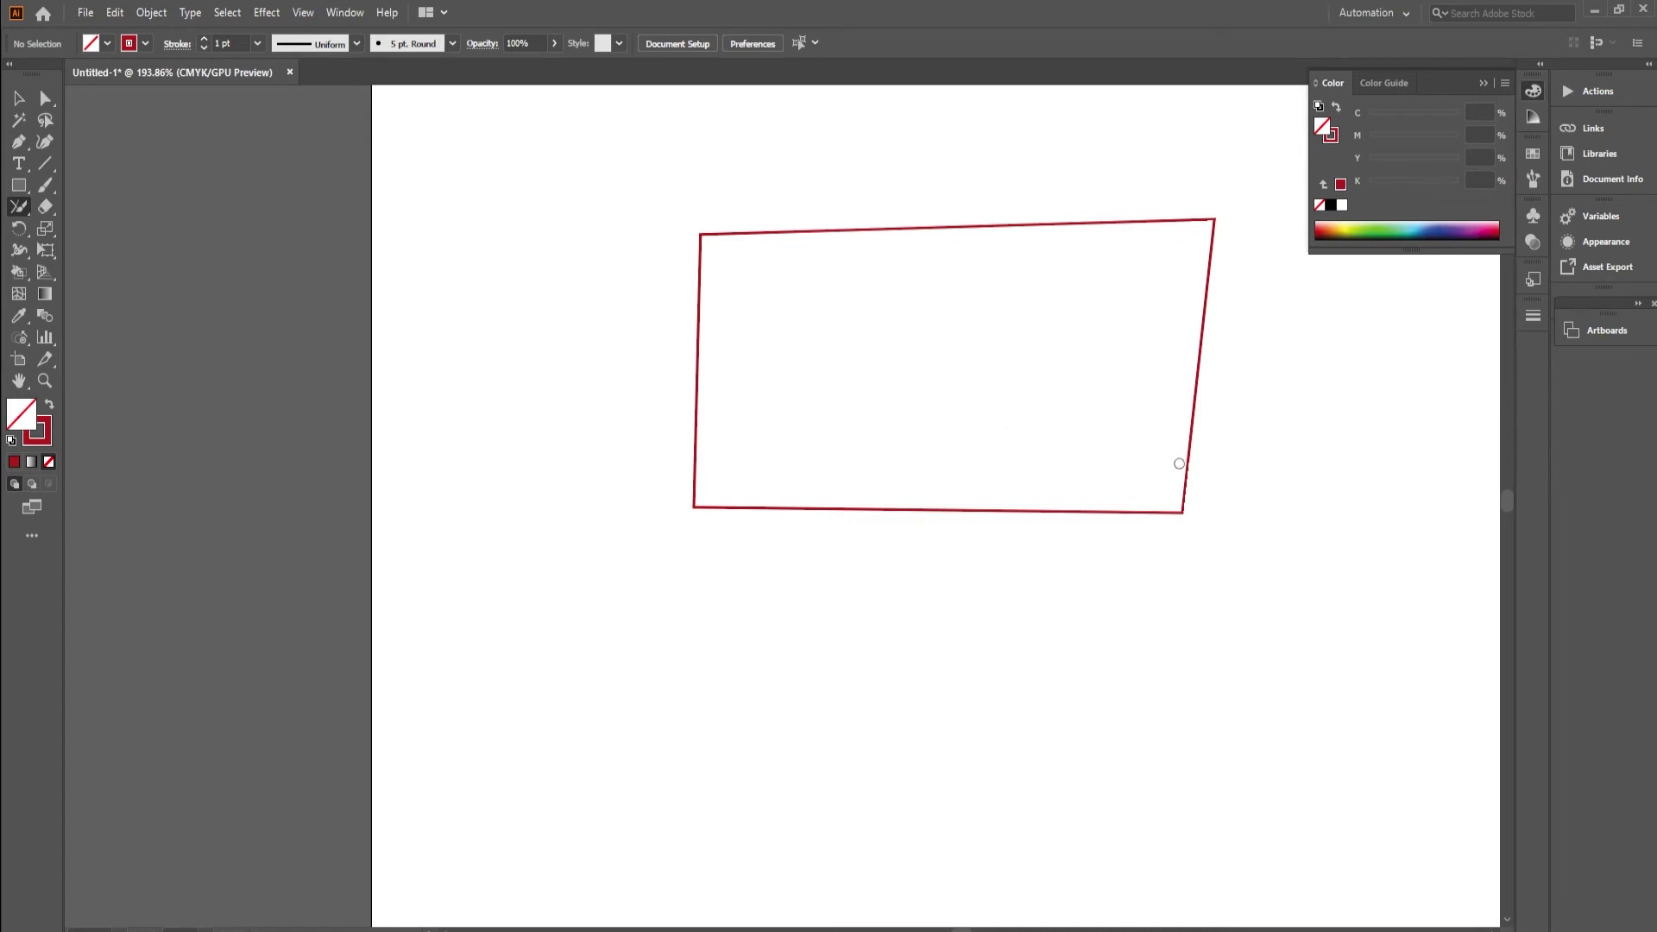
Zoom in on the top-right and bottom-right joins, then bring the whole quadrilateral into view.
mouse_move(1147, 166)
left_mouse_down()
mouse_move(1327, 345)
mouse_move(1231, 255)
left_mouse_up()
mouse_move(507, 270)
left_mouse_down()
mouse_move(777, 575)
mouse_move(551, 366)
left_mouse_up()
mouse_move(989, 536)
left_mouse_down()
mouse_move(1221, 652)
mouse_move(1094, 515)
left_mouse_up()
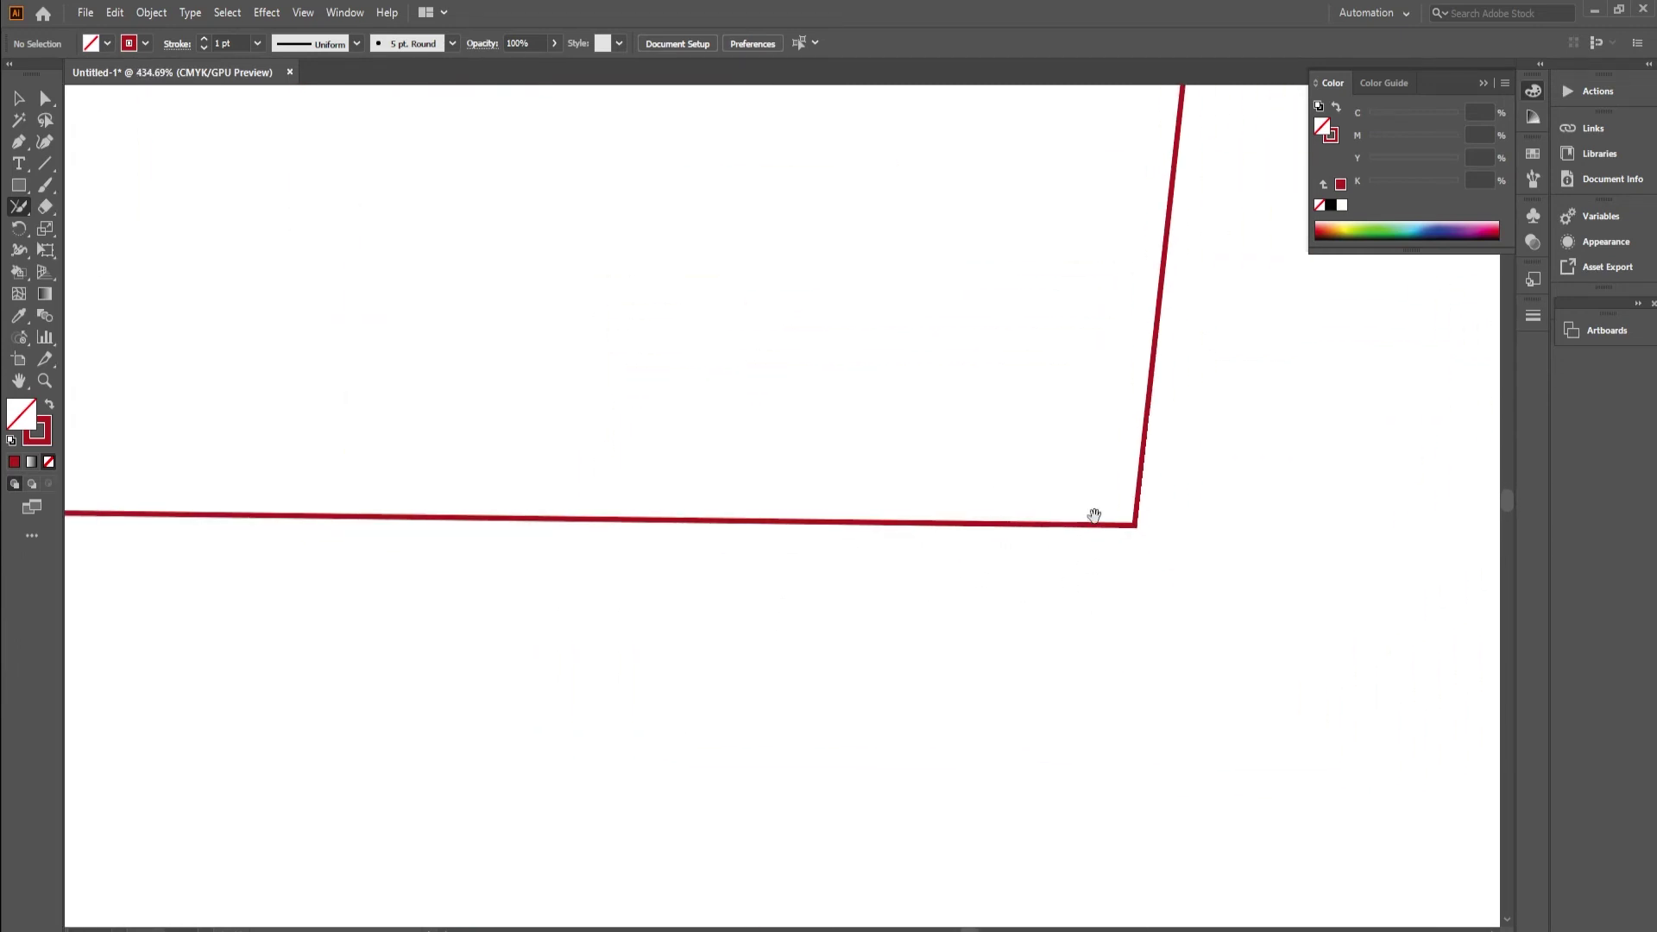
left_click_drag(1056, 453, 1084, 477)
mouse_move(925, 407)
left_mouse_down()
mouse_move(1159, 629)
mouse_move(1033, 518)
left_mouse_up()
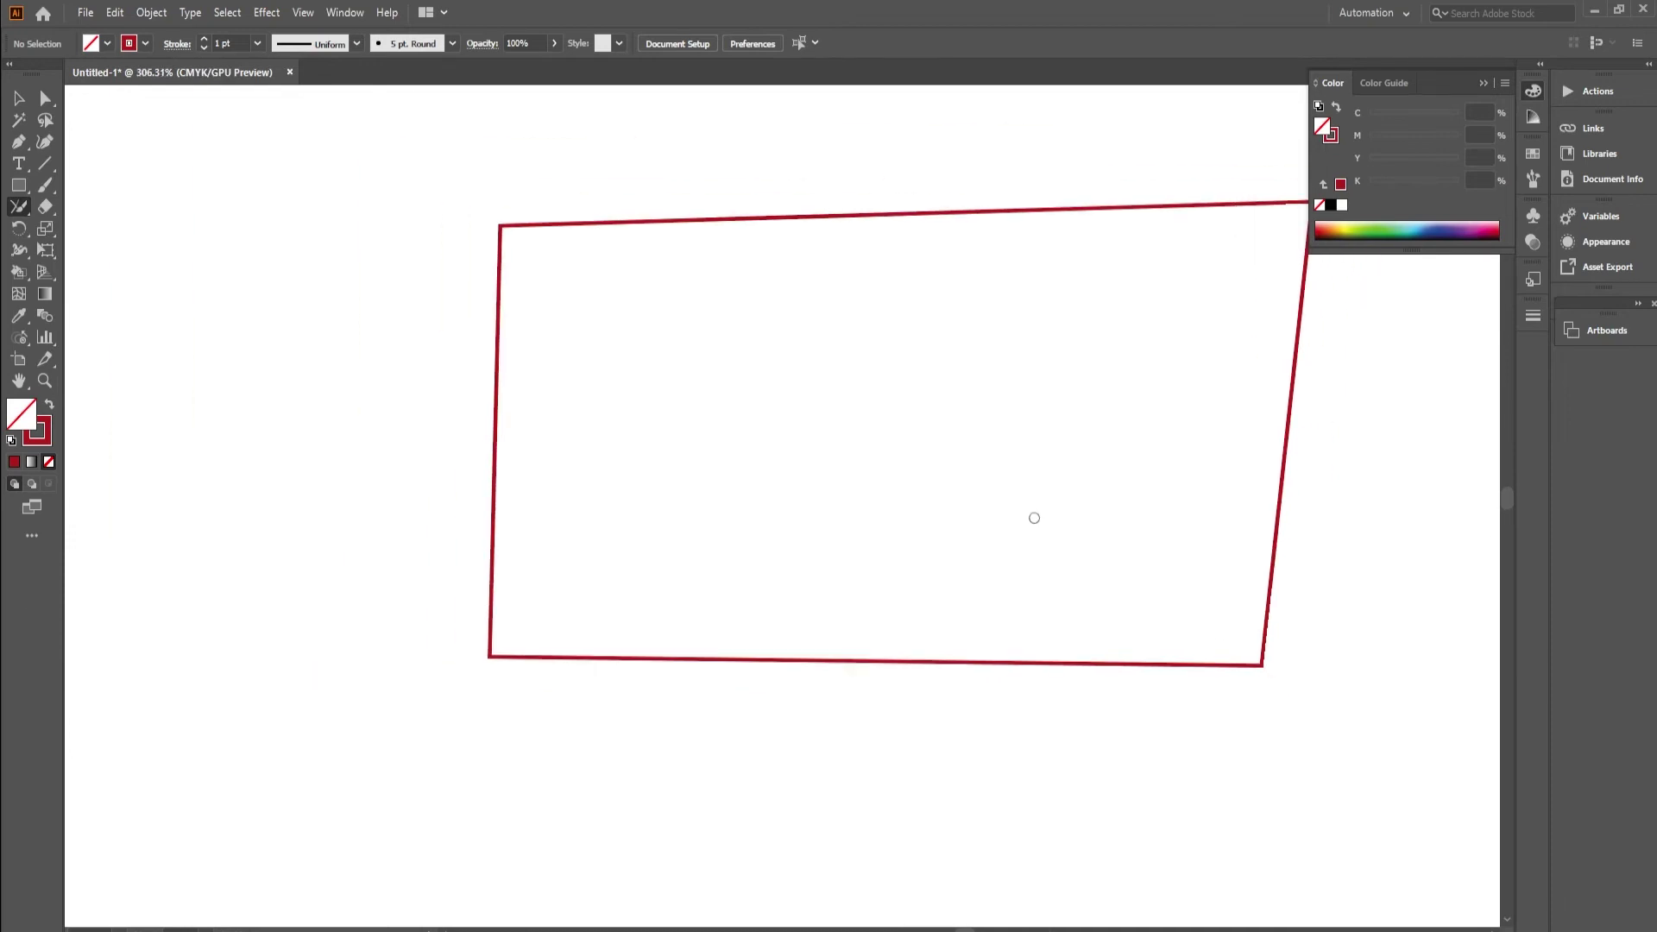
Switch to the Shaper Tool and sketch triangles at the quadrilateral's lower-left corner and centre.
left_click(19, 207)
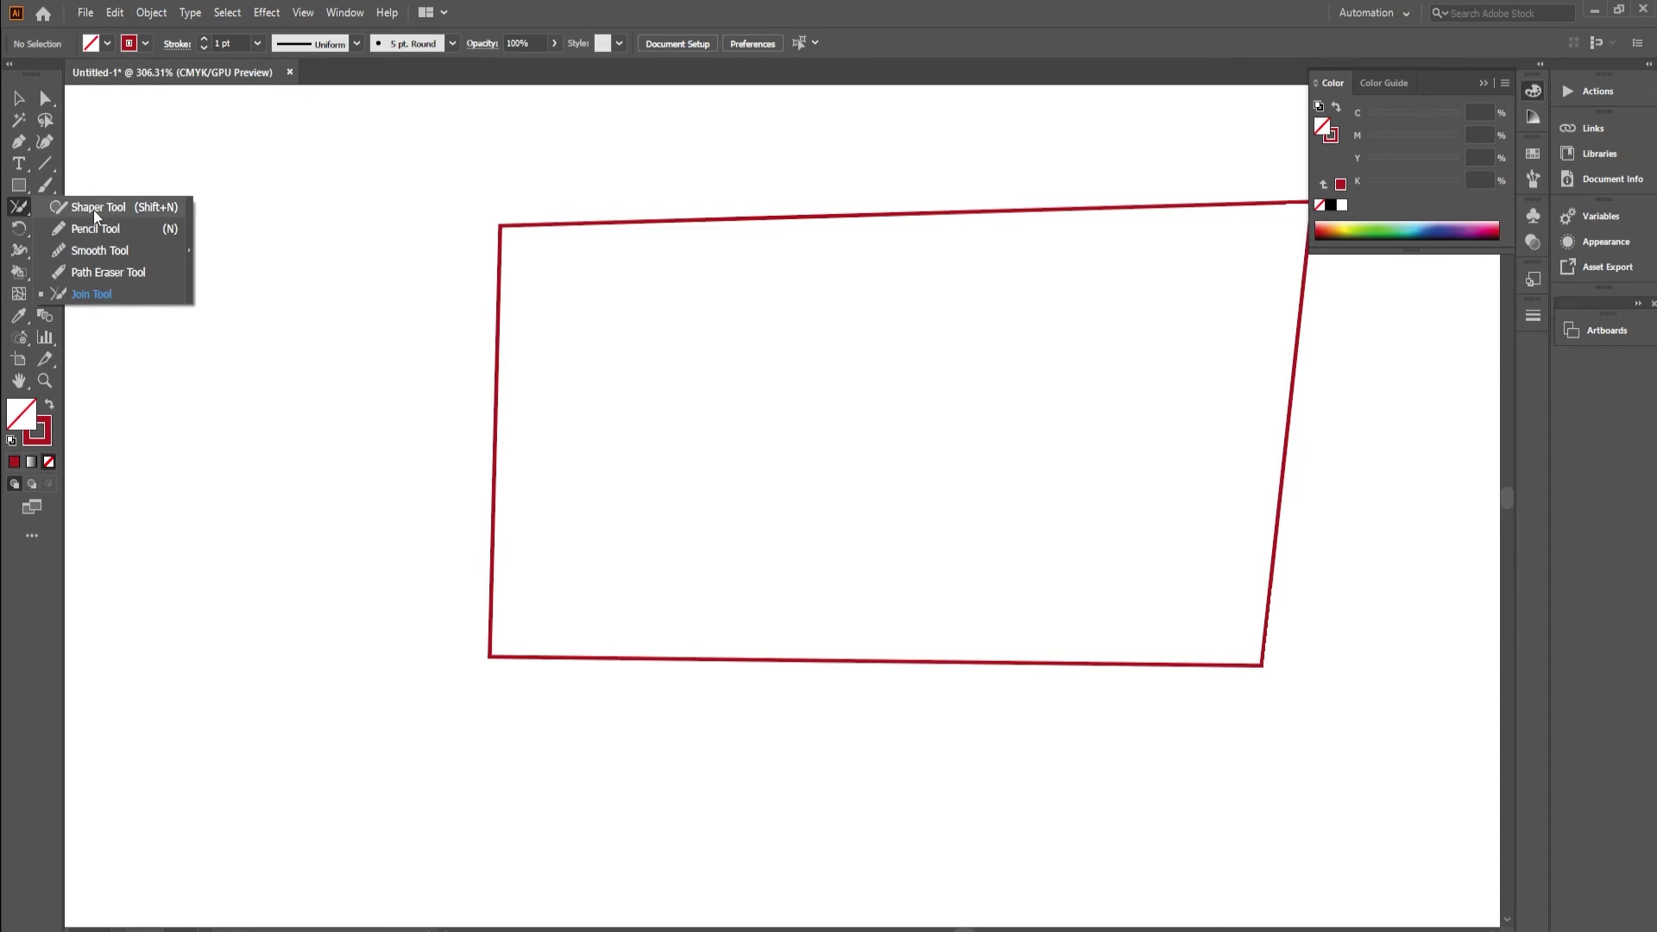
left_click(96, 211)
left_click_drag(658, 166, 696, 367)
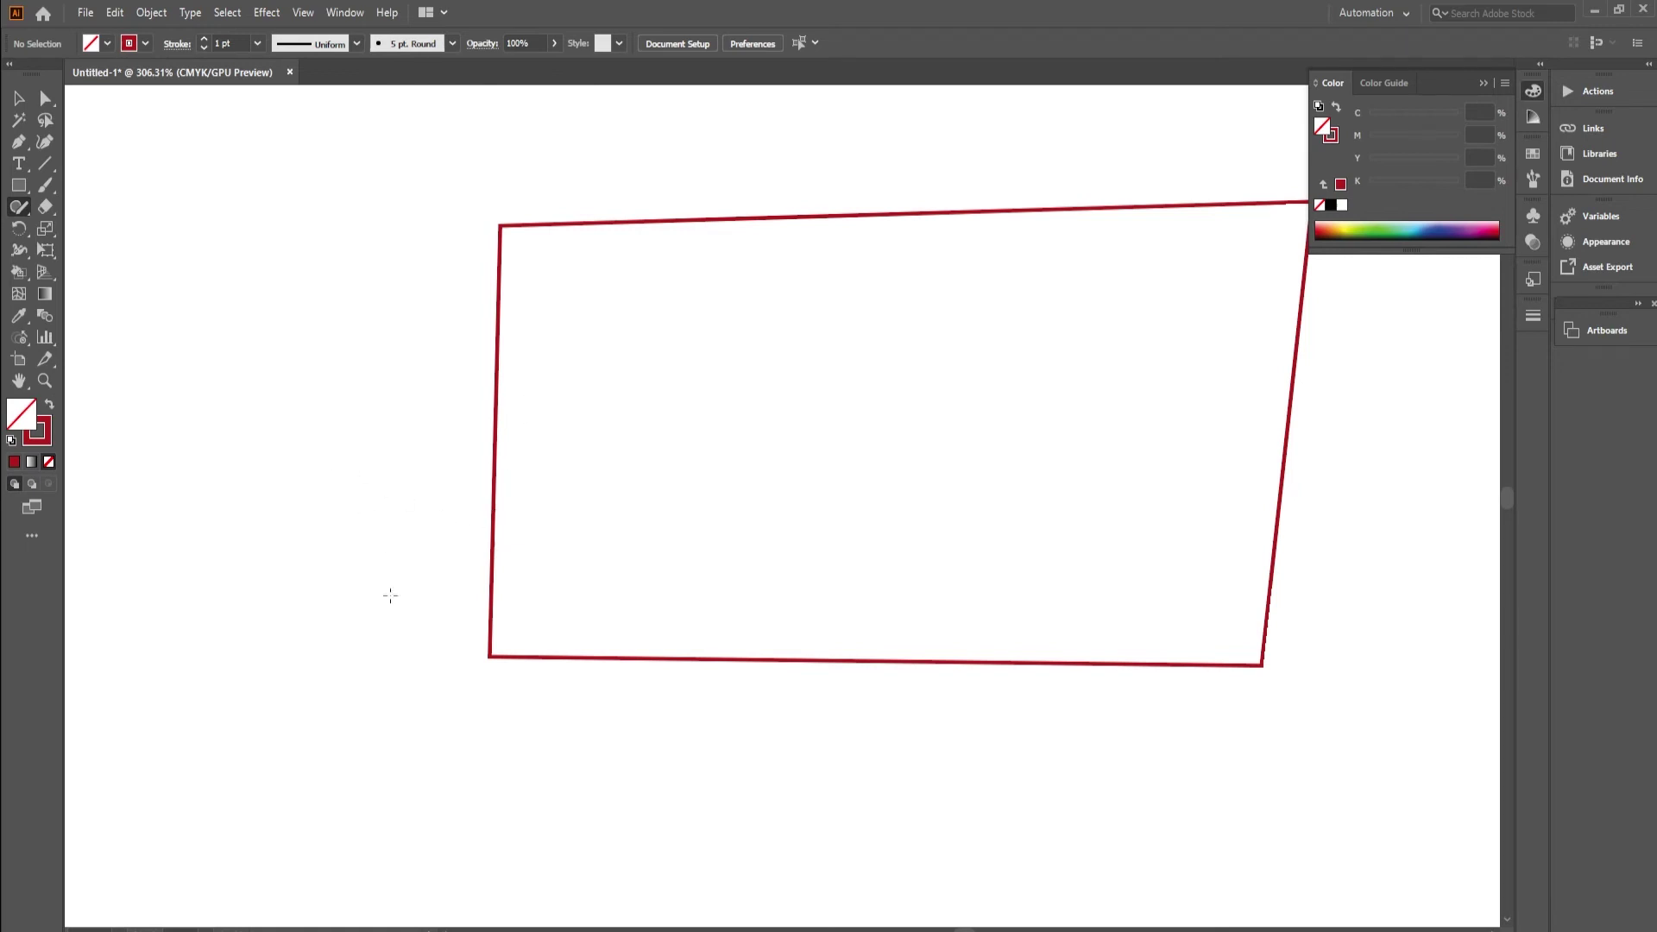
mouse_move(339, 752)
left_mouse_down()
mouse_move(429, 359)
mouse_move(562, 806)
mouse_move(325, 695)
left_mouse_up()
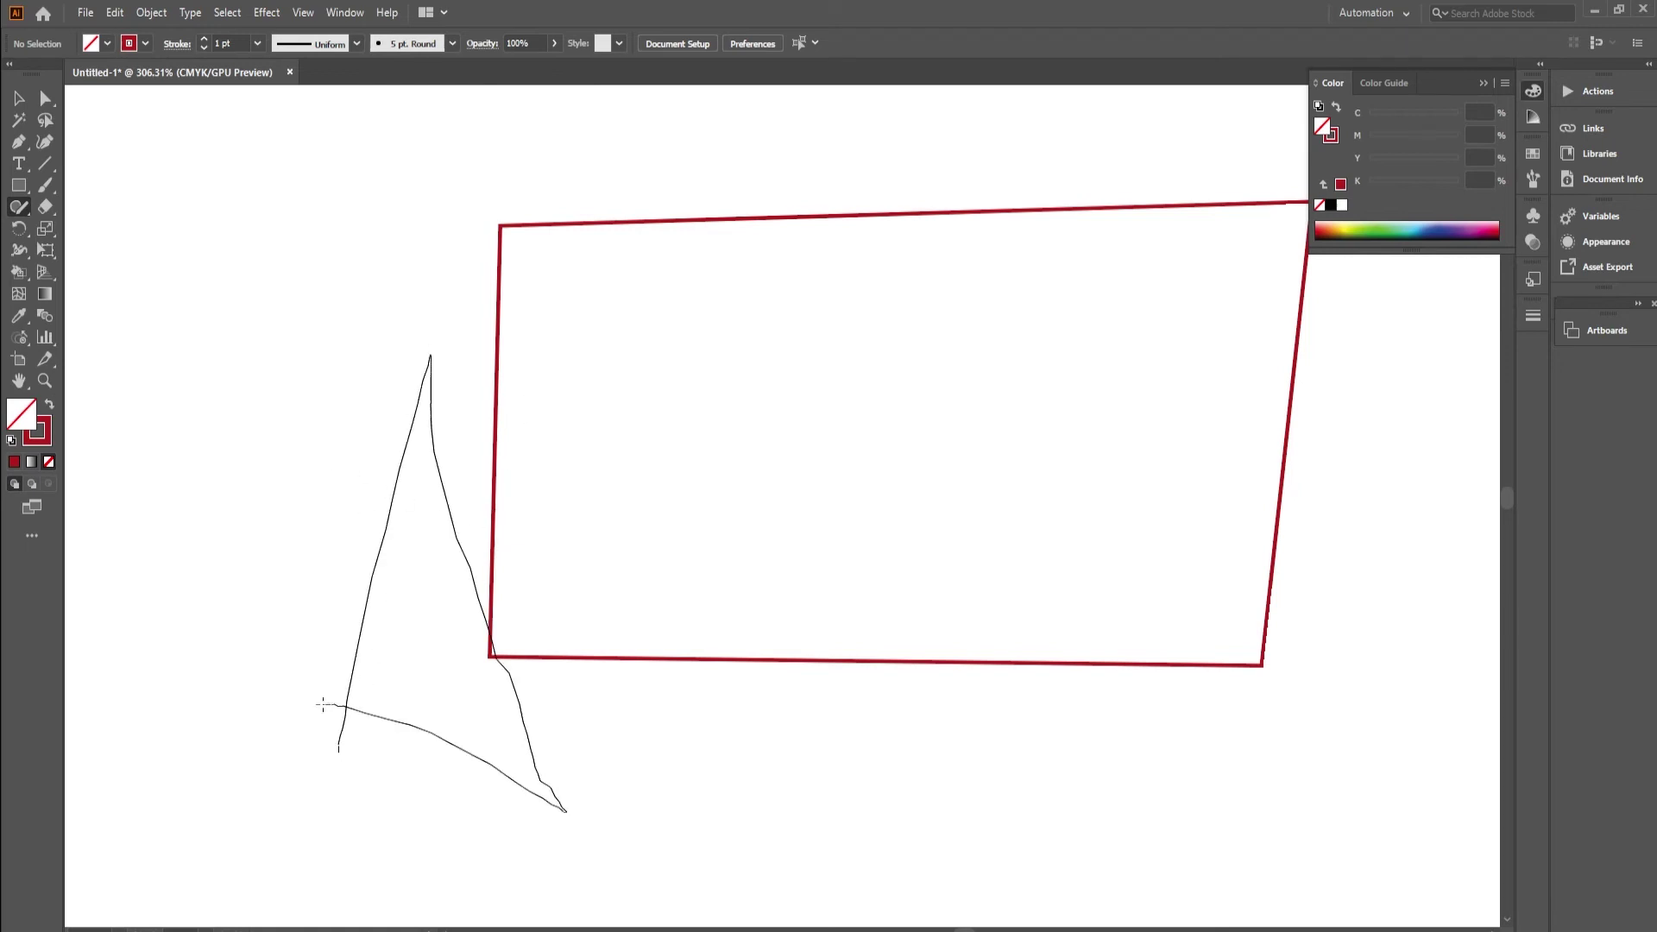
mouse_move(806, 563)
left_mouse_down()
mouse_move(828, 259)
mouse_move(843, 543)
mouse_move(791, 563)
left_mouse_up()
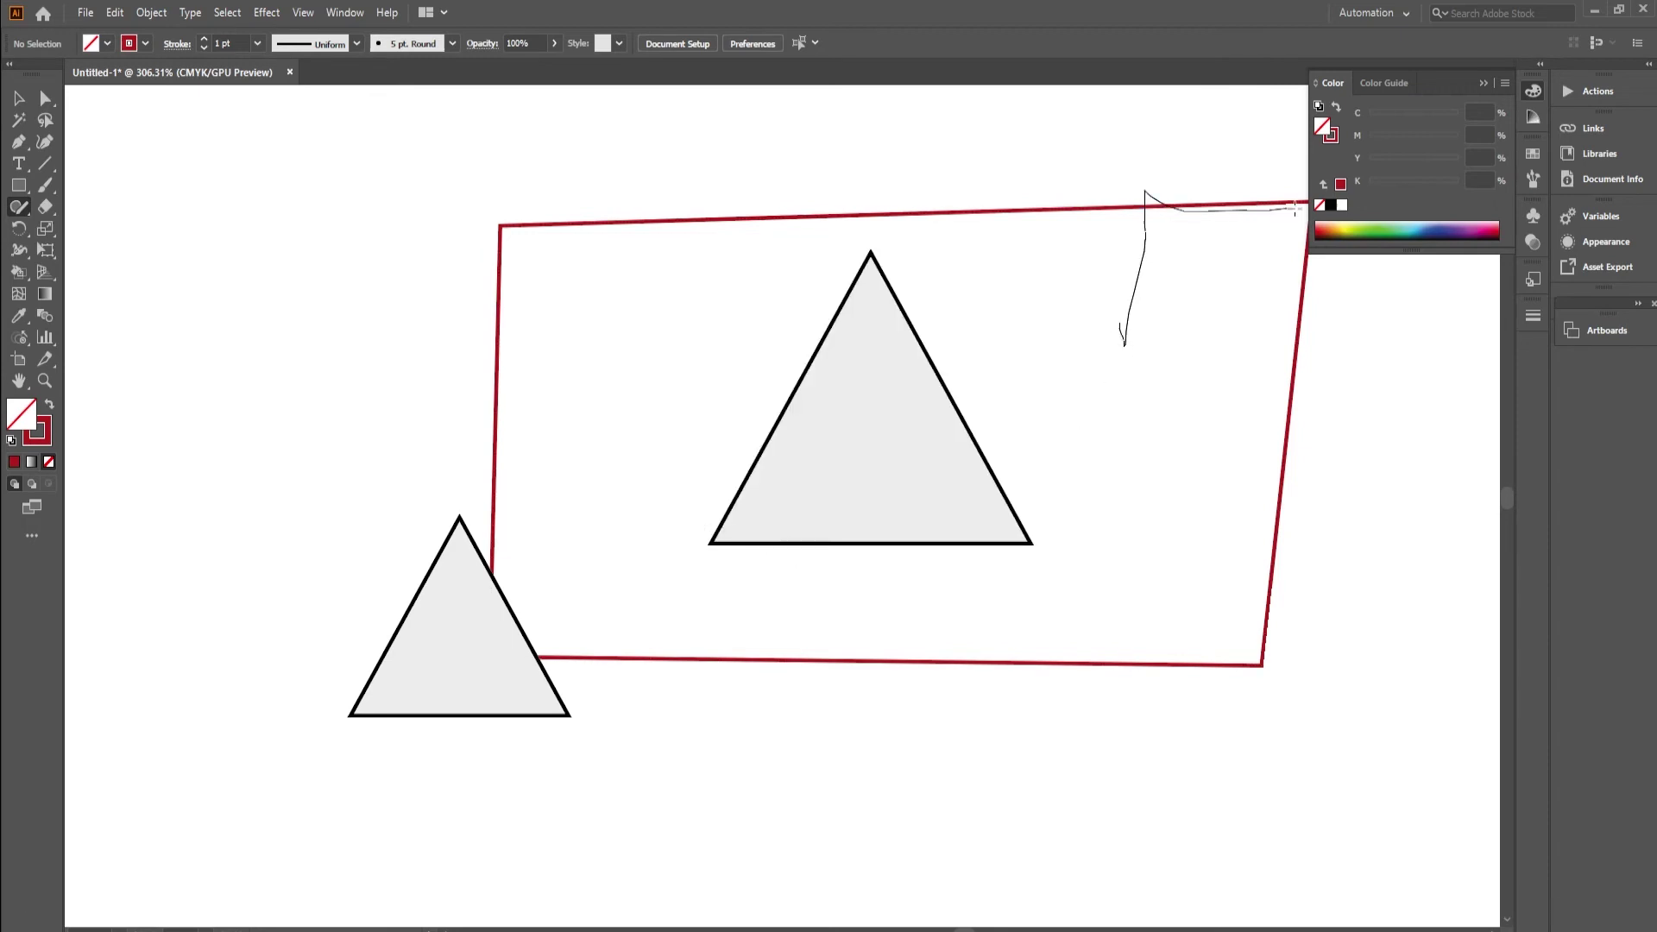
Sketch rectangles at the top-right and top-left corners and an ellipse above the central triangle.
left_click_drag(1114, 350, 1120, 326)
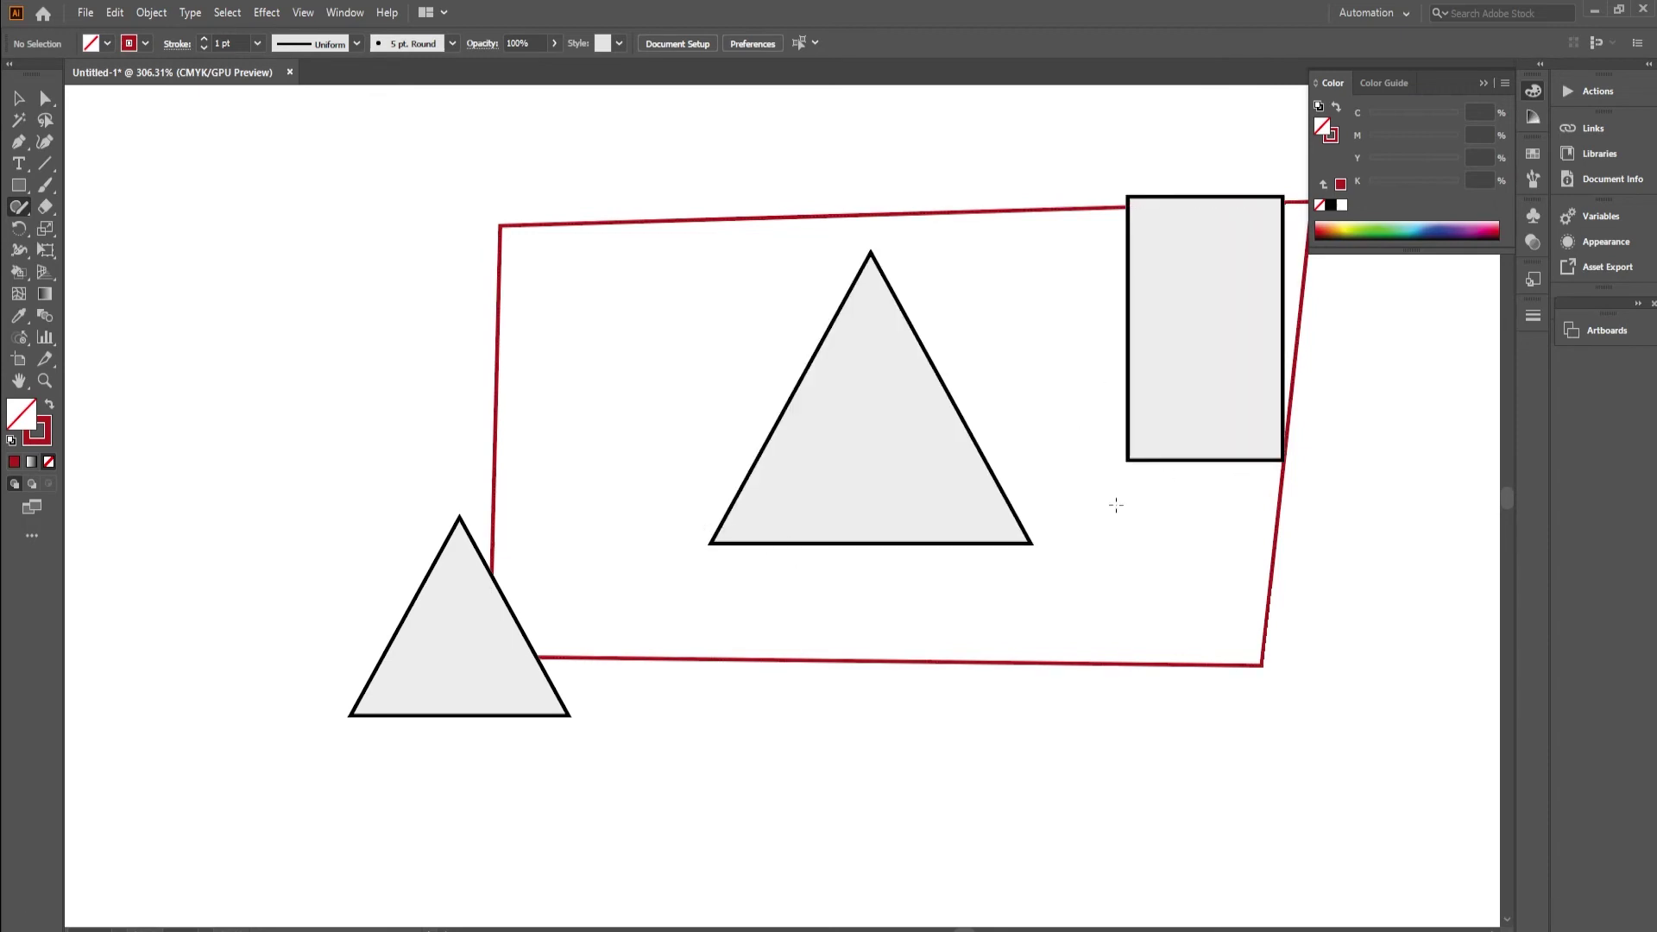
left_click_drag(376, 239, 583, 376)
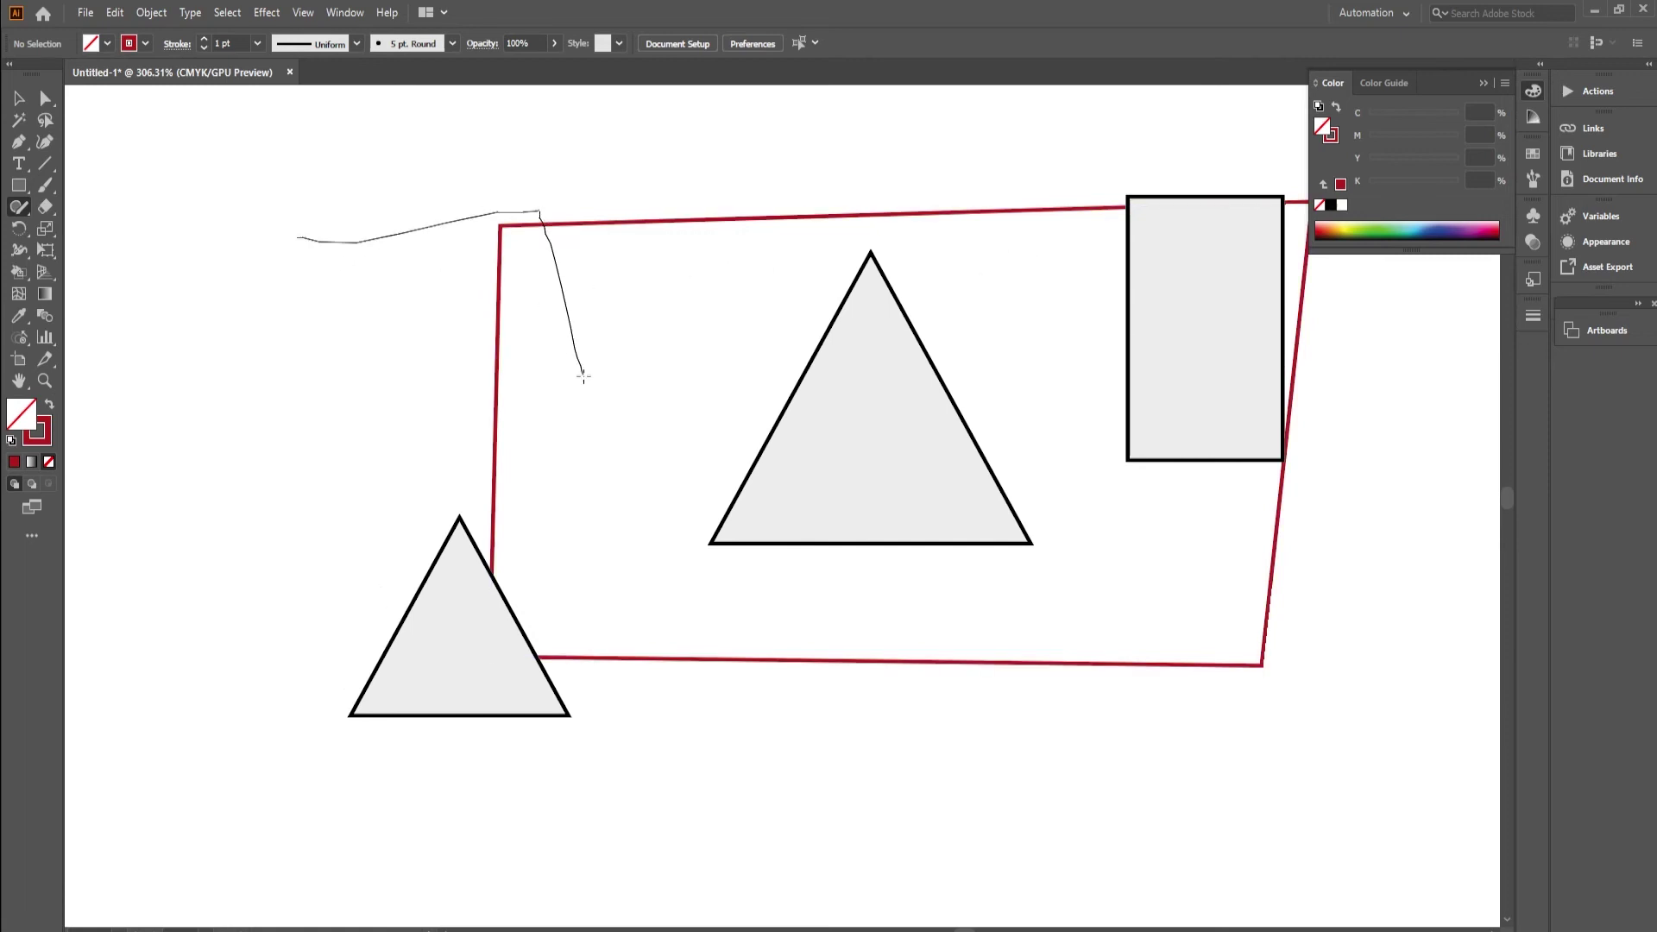
left_click_drag(343, 351, 326, 222)
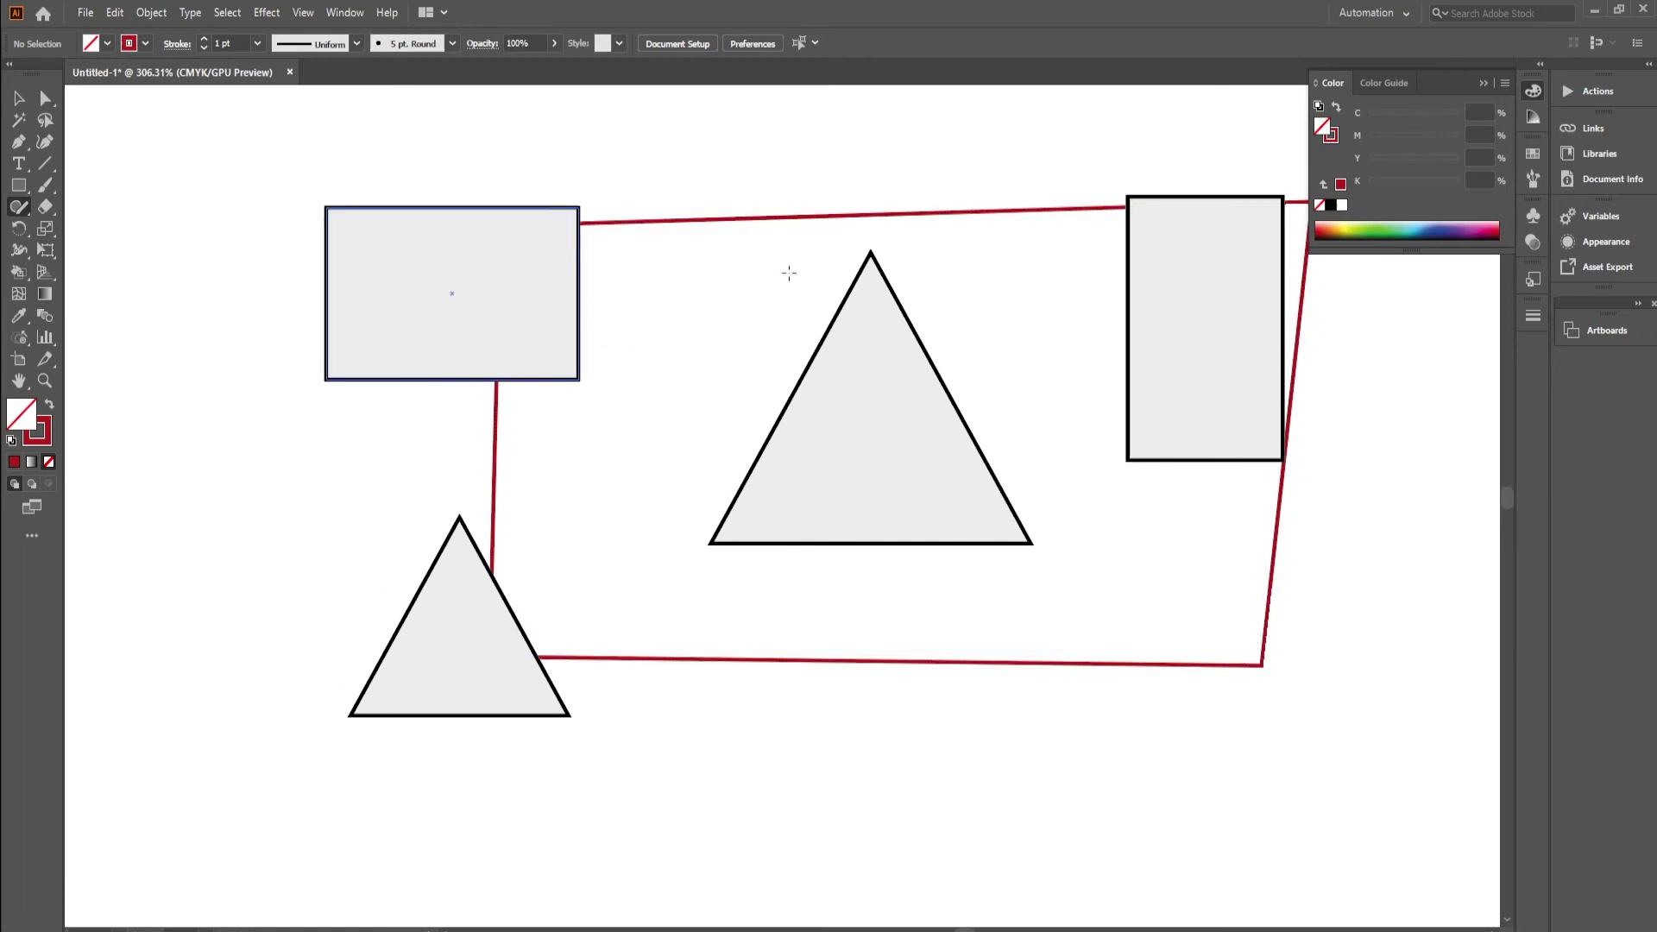
mouse_move(785, 157)
left_mouse_down()
mouse_move(871, 458)
mouse_move(903, 125)
left_mouse_up()
left_click_drag(749, 214, 747, 217)
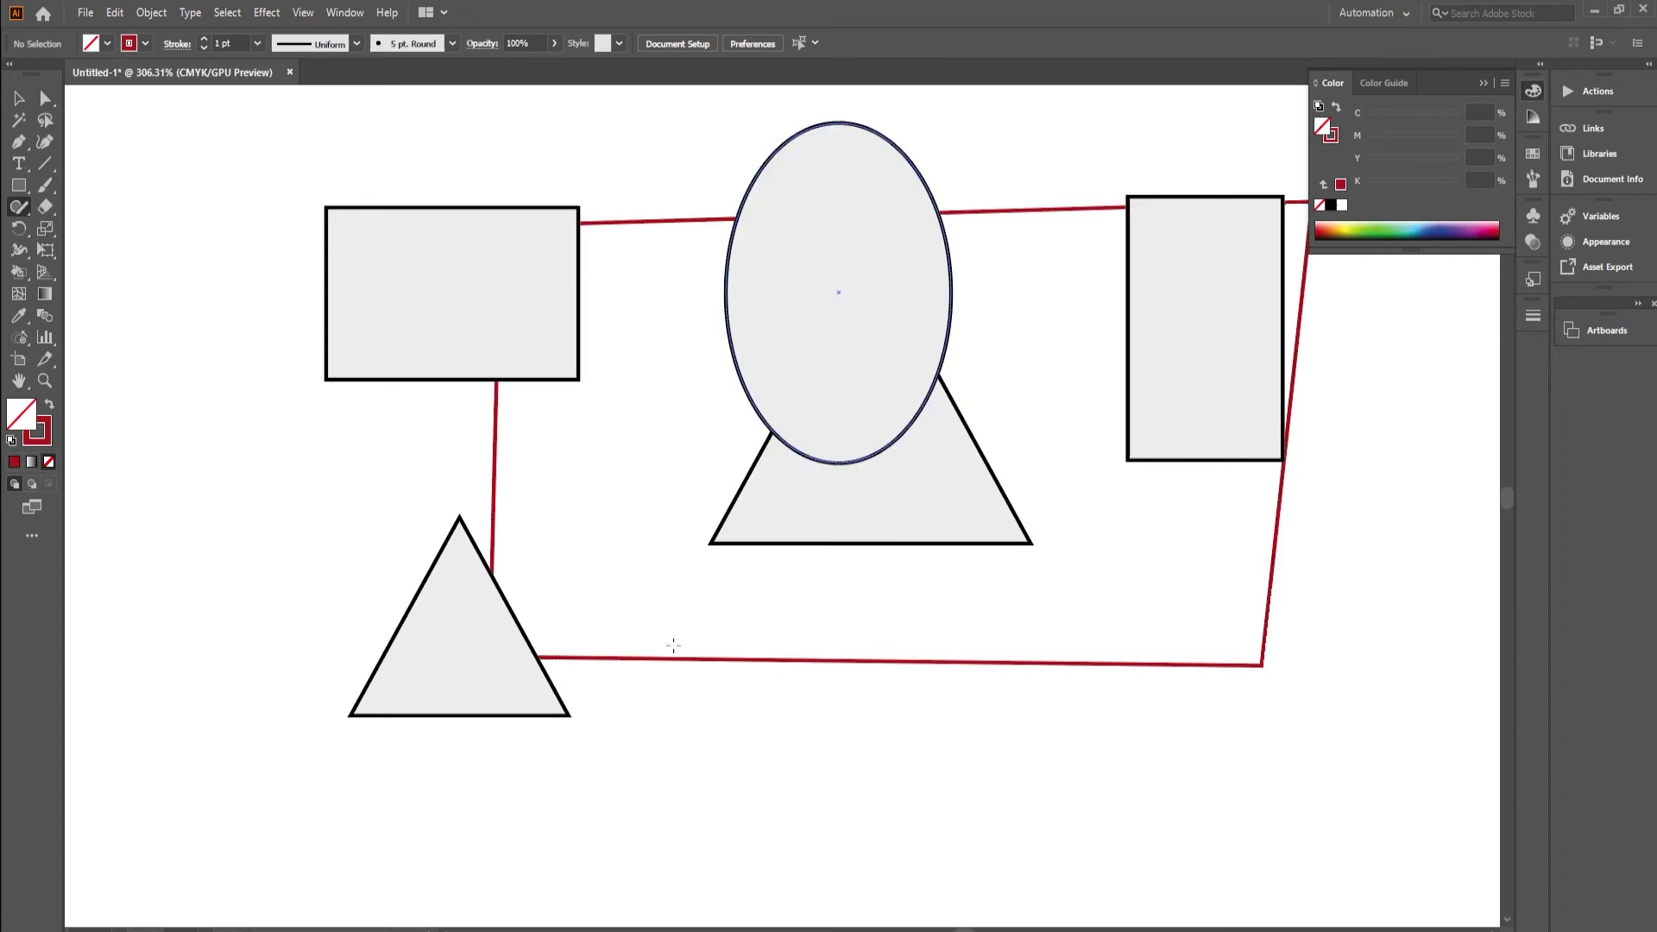
Sketch a circle below the central triangle, then a triangle and rectangle at the lower right.
left_click_drag(815, 729, 829, 708)
mouse_move(1164, 556)
left_mouse_down()
mouse_move(1085, 919)
mouse_move(1073, 854)
left_mouse_up()
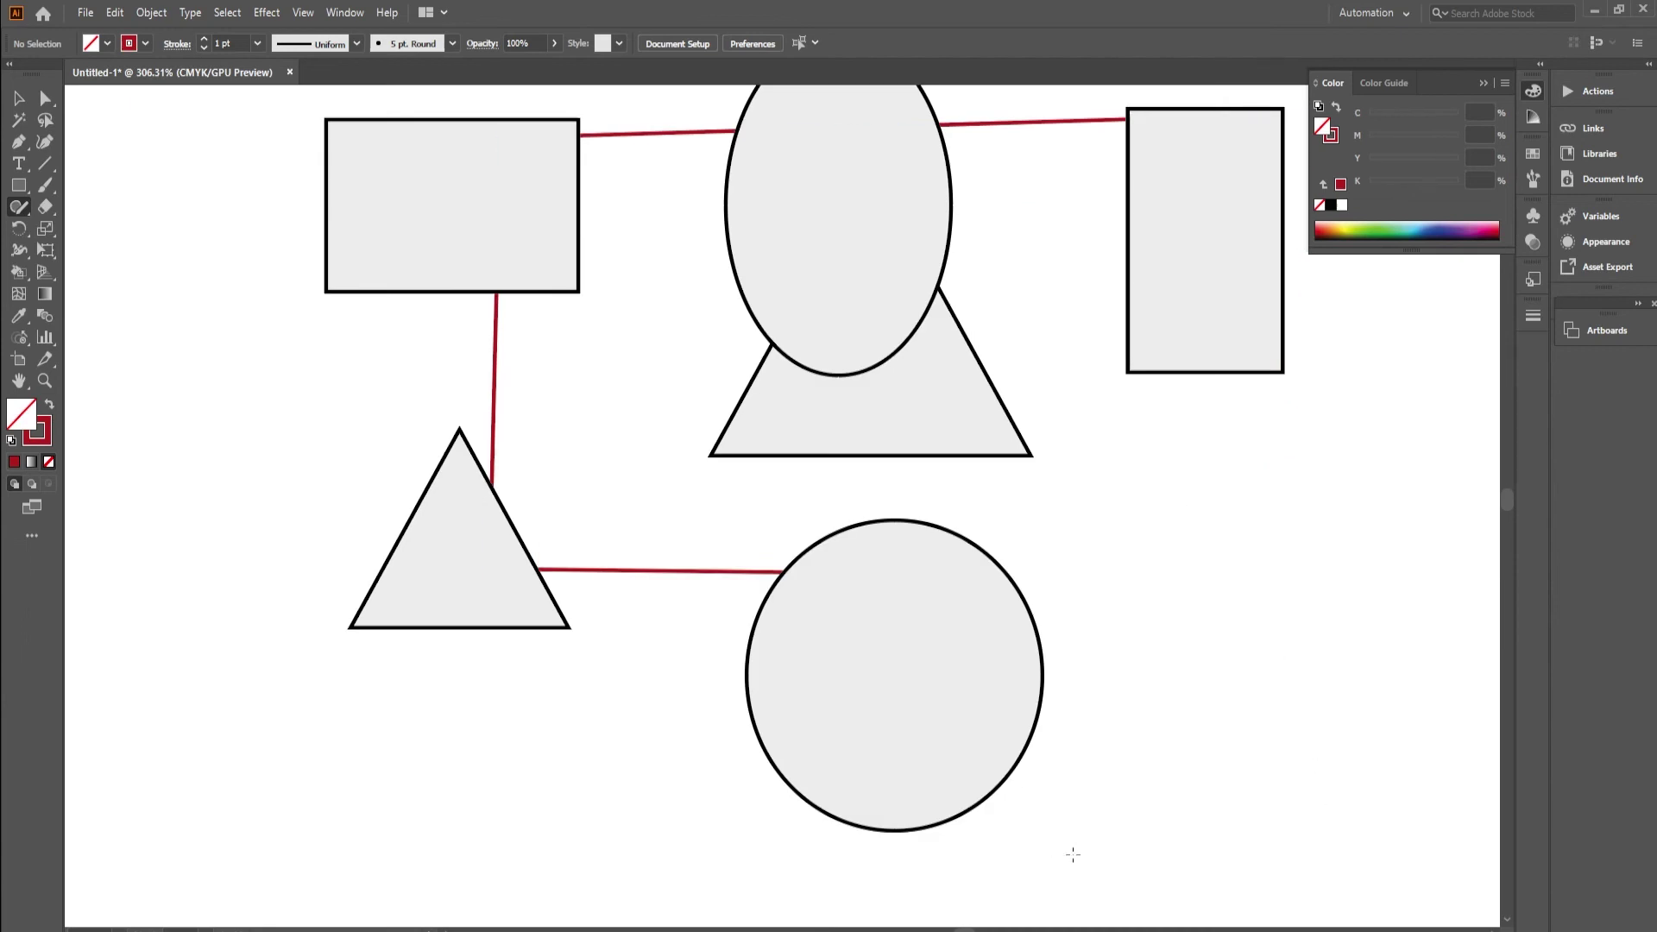
left_click_drag(1224, 738, 920, 687)
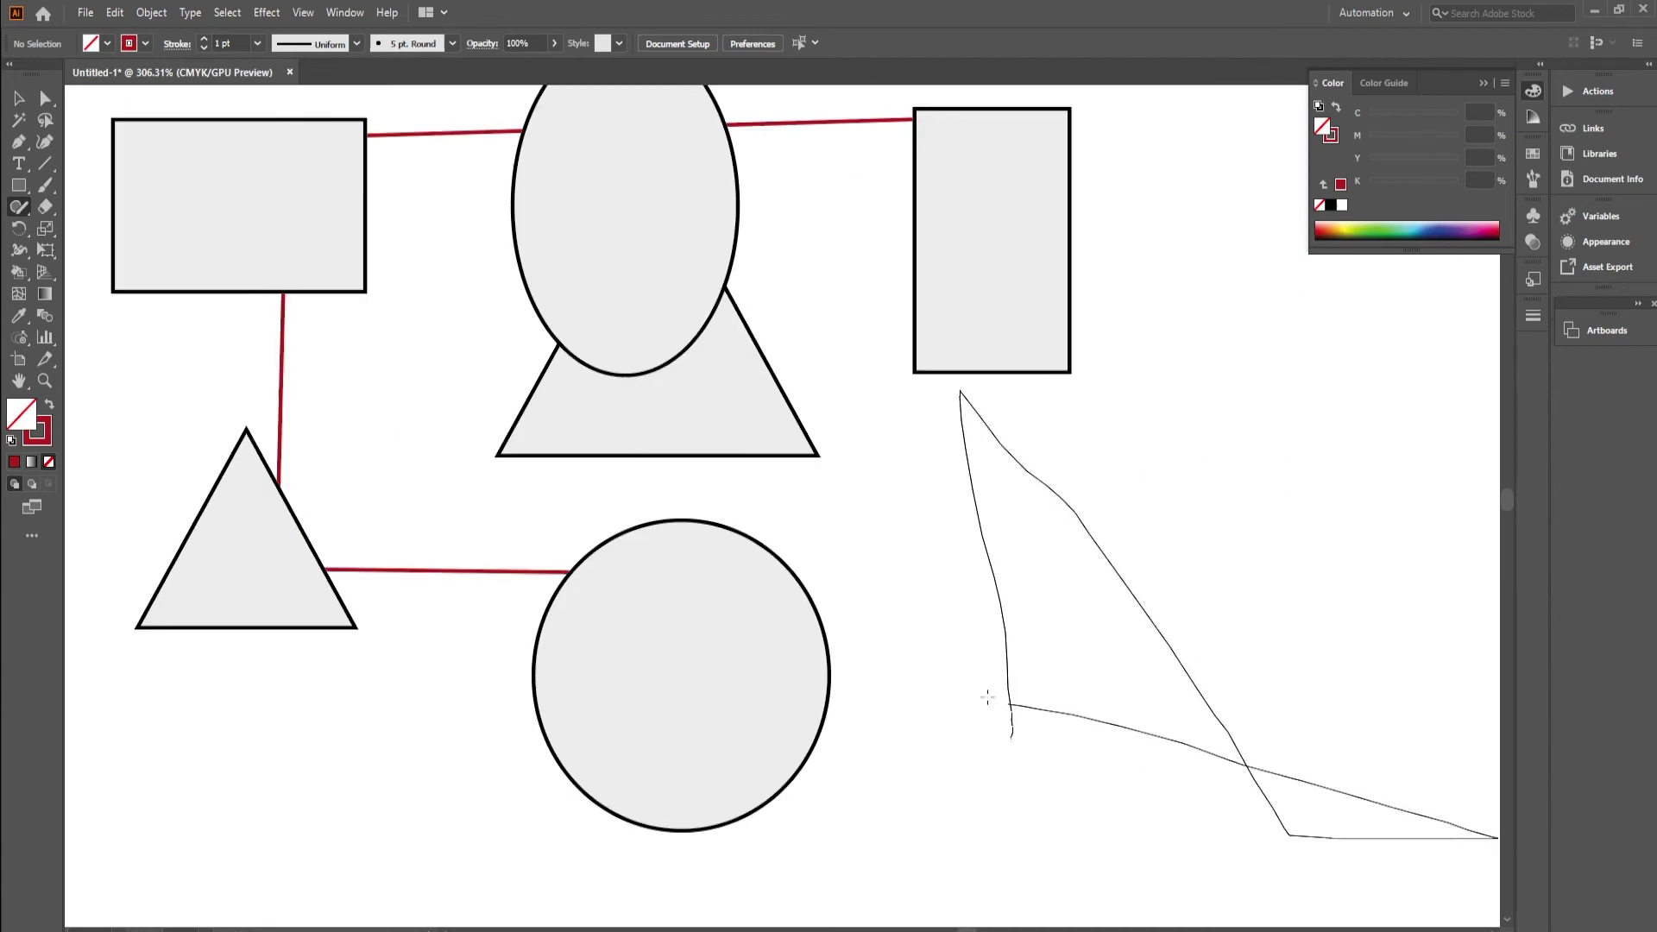
left_click_drag(1093, 529, 988, 728)
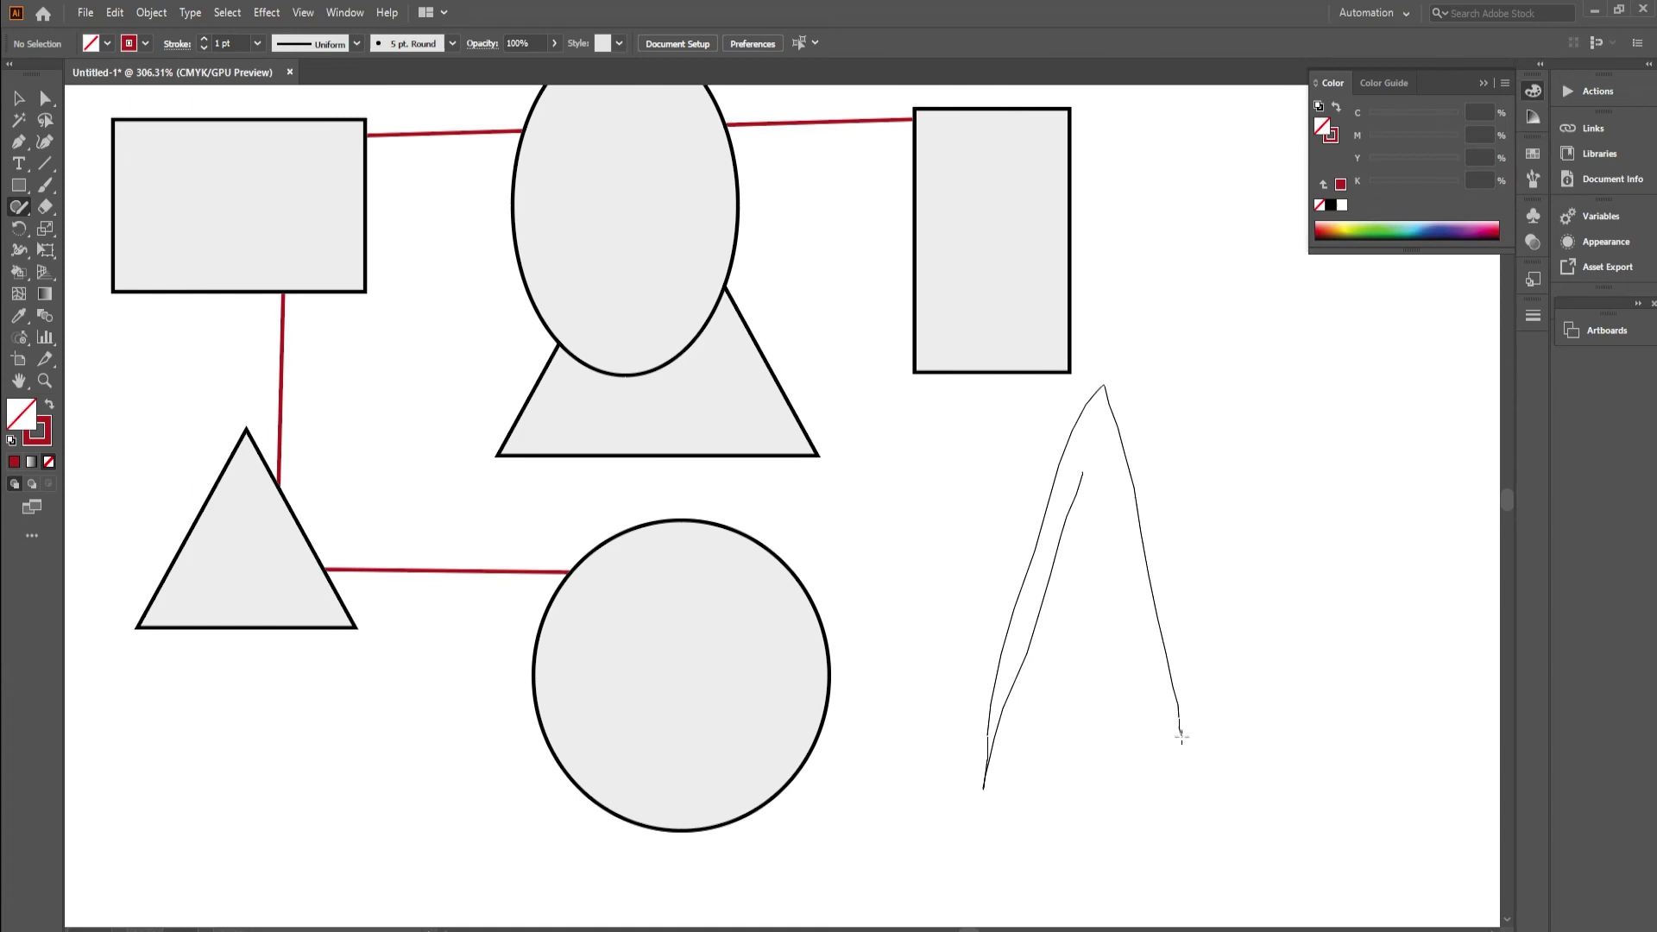